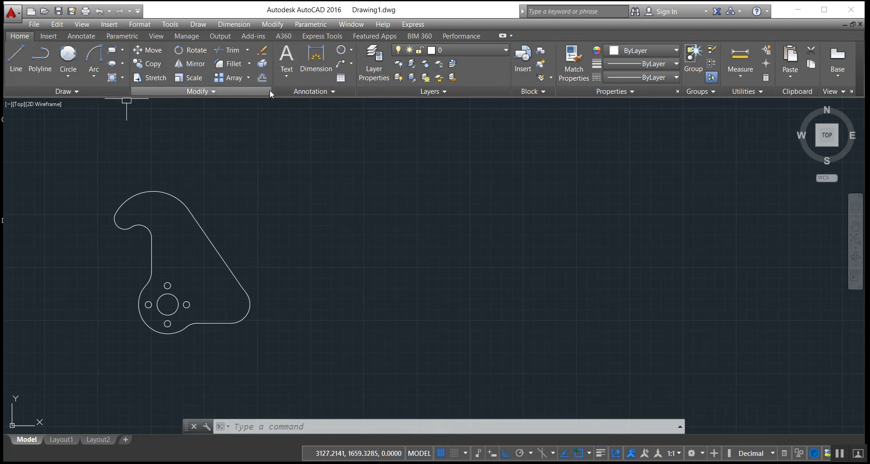
Pan the view so the hook plate moves left, leaving free space to its right
mouse_move(311, 190)
middle_mouse_down()
mouse_move(349, 197)
mouse_move(242, 193)
middle_mouse_up()
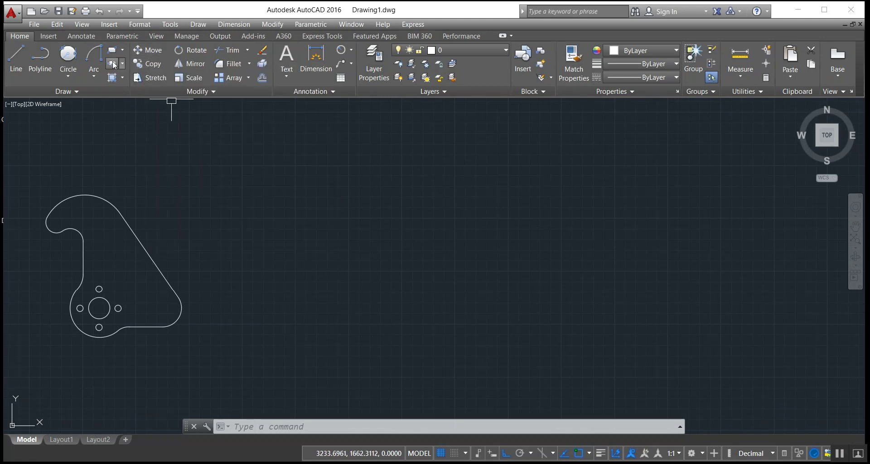
Draw a rectangle with the REC command by picking two opposite corners
type("rec")
key("Return")
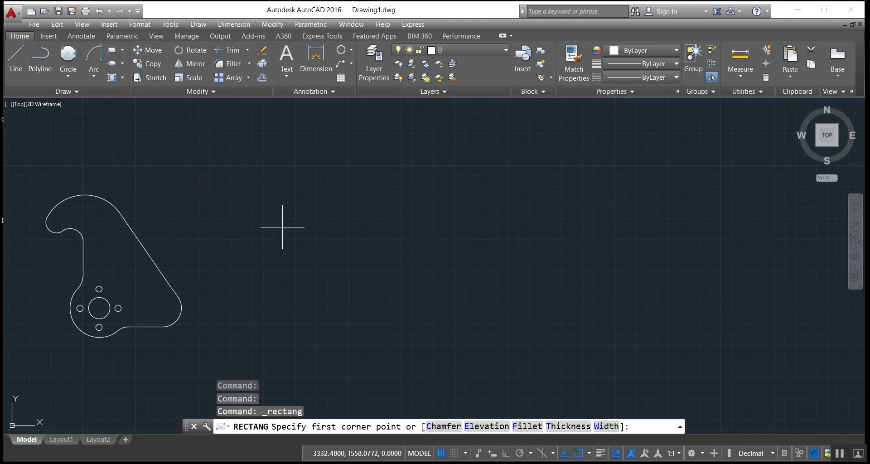
left_click(295, 246)
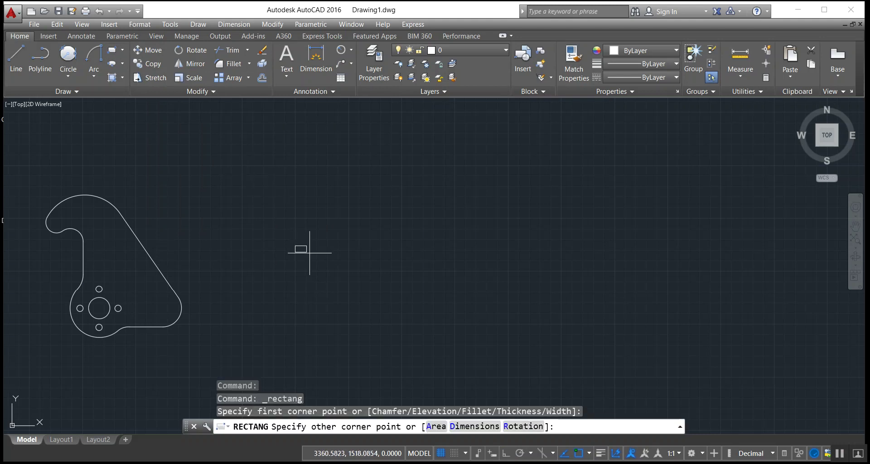
left_click(443, 343)
Draw a slanted line rising up-right from the rectangle's top-left corner
left_click(16, 57)
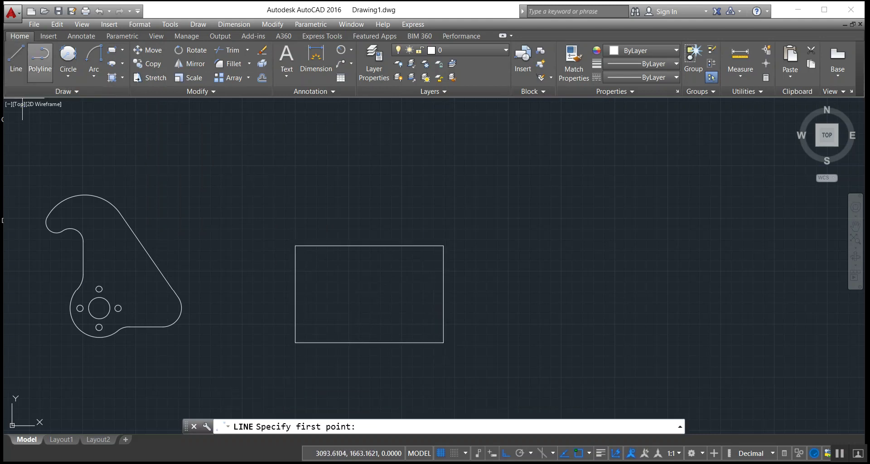
left_click(295, 246)
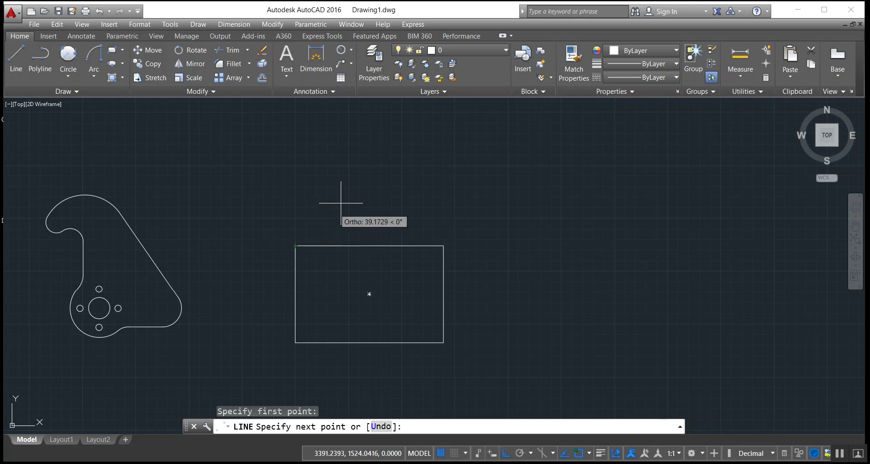
left_click(506, 455)
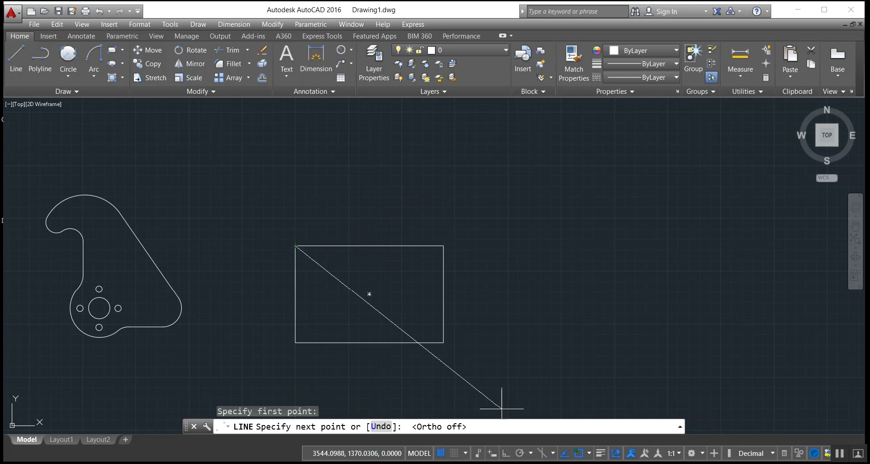
right_click(350, 163)
left_click(373, 171)
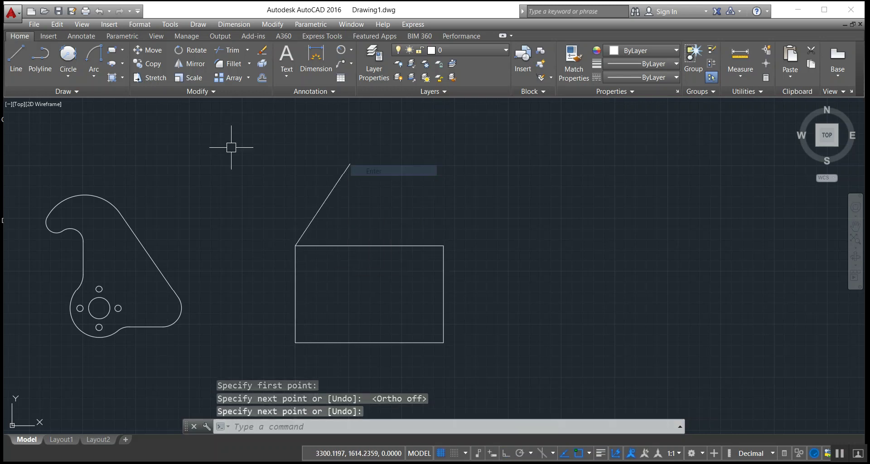
Draw a small centre-radius circle on the line's upper end, then minimize AutoCAD
left_click(68, 54)
left_click(68, 76)
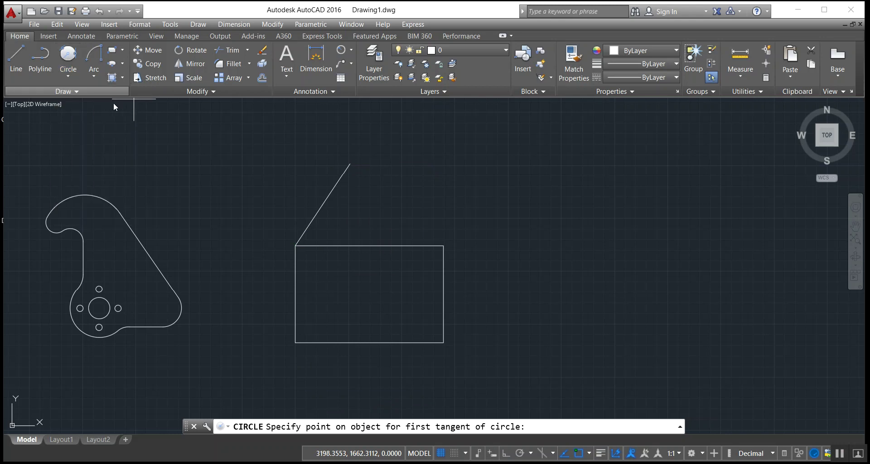
left_click(77, 96)
left_click(350, 163)
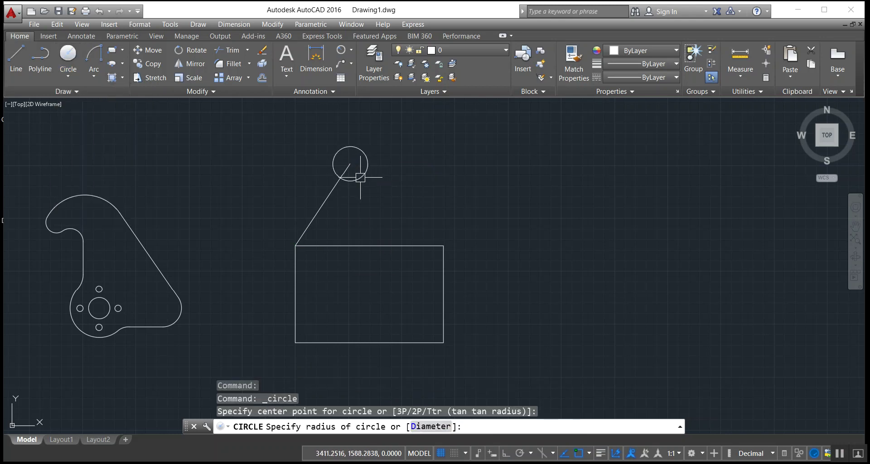
left_click(362, 176)
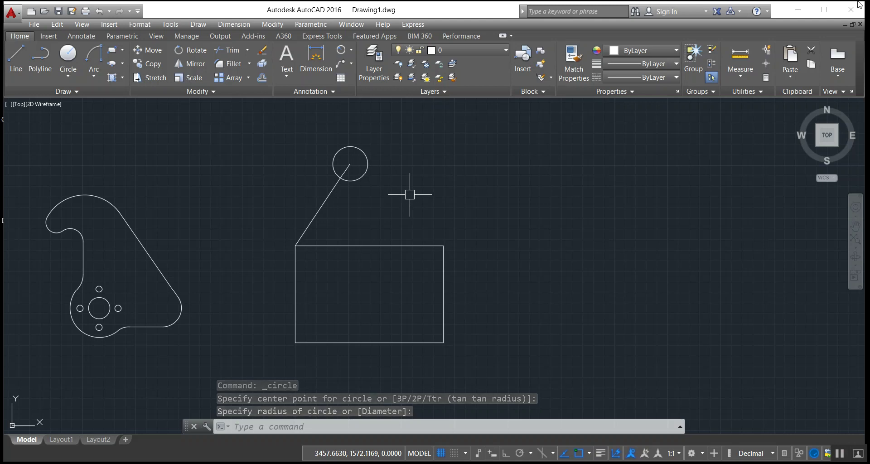
left_click(811, 13)
Hide the desktop icons and restore Drawing1.dwg from the taskbar
right_click(617, 78)
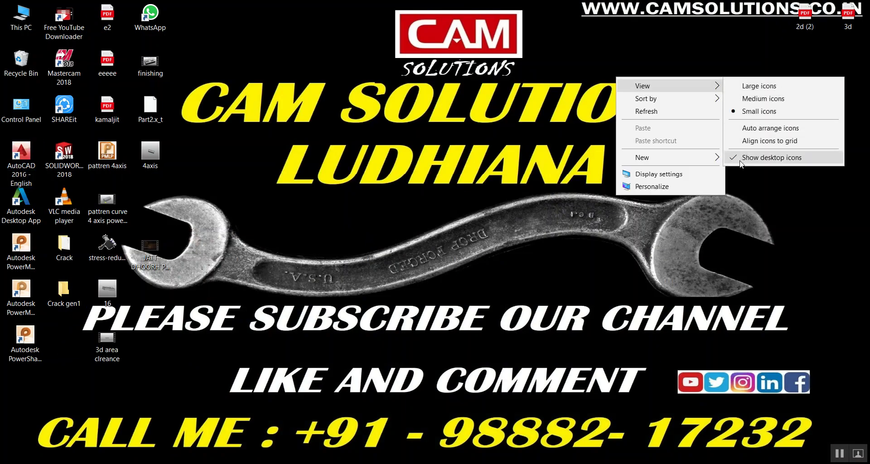
left_click(771, 157)
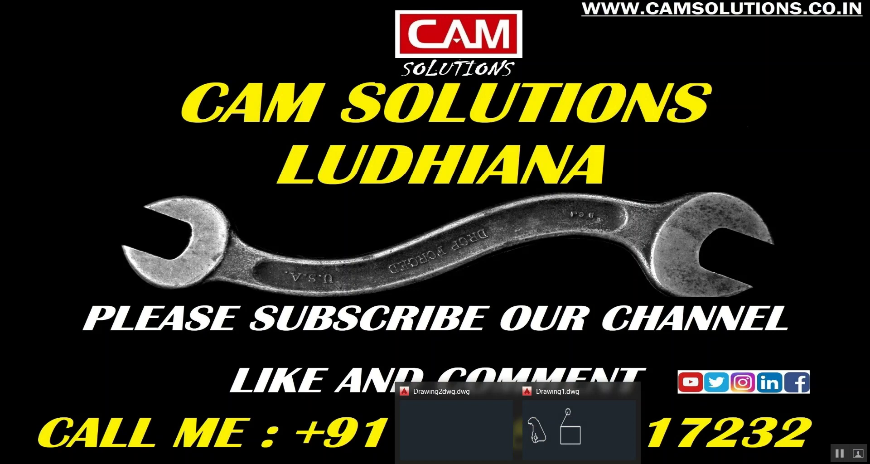
left_click(575, 430)
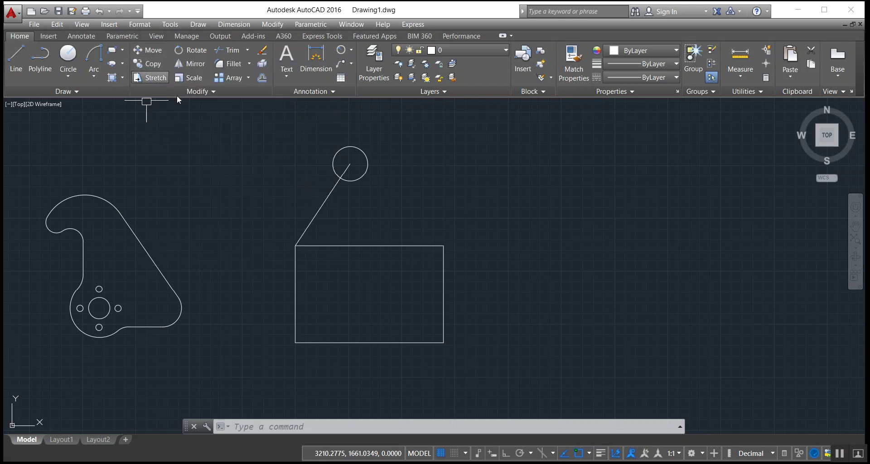
Move the line and circle so the line's lower end sits on the rectangle's top-right corner
left_click(141, 49)
left_click(366, 201)
left_click(299, 169)
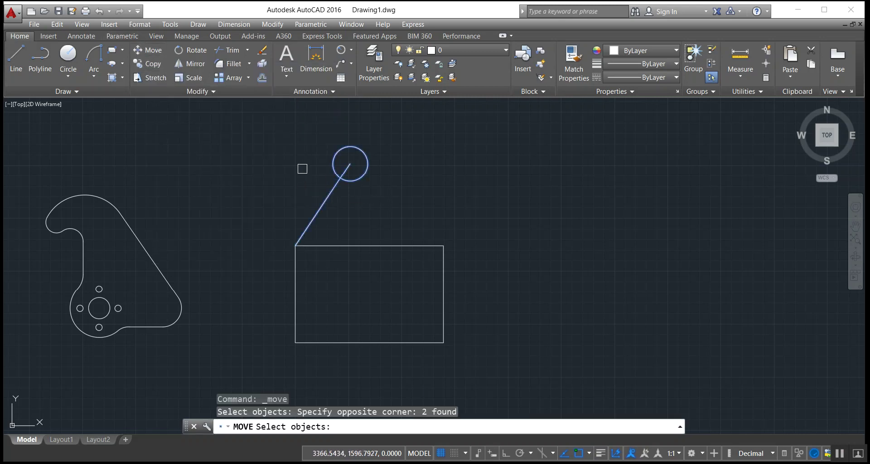
key("Return")
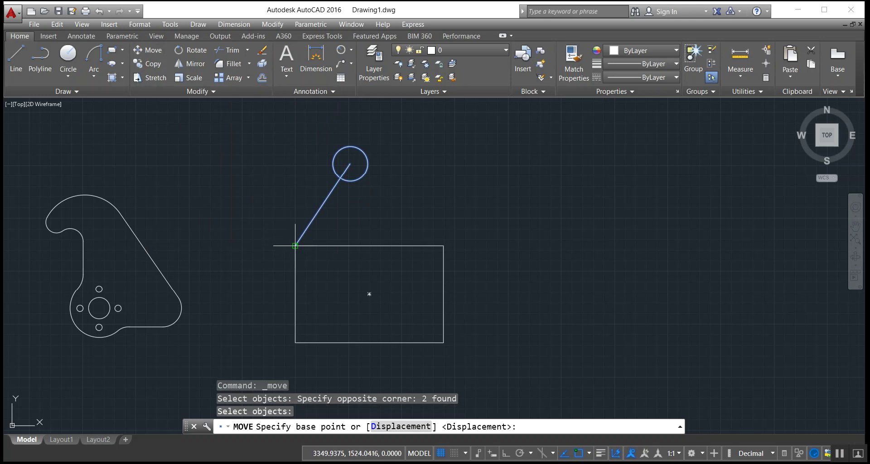
left_click(295, 245)
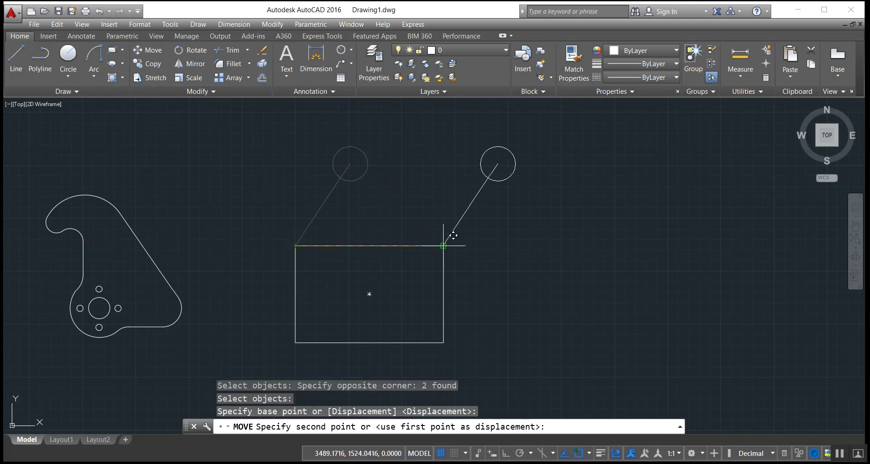
left_click(442, 243)
Move the line and circle again, placing the circle's centre on the rectangle's top-left corner
left_click(147, 50)
left_click(501, 217)
left_click(435, 149)
key("Return")
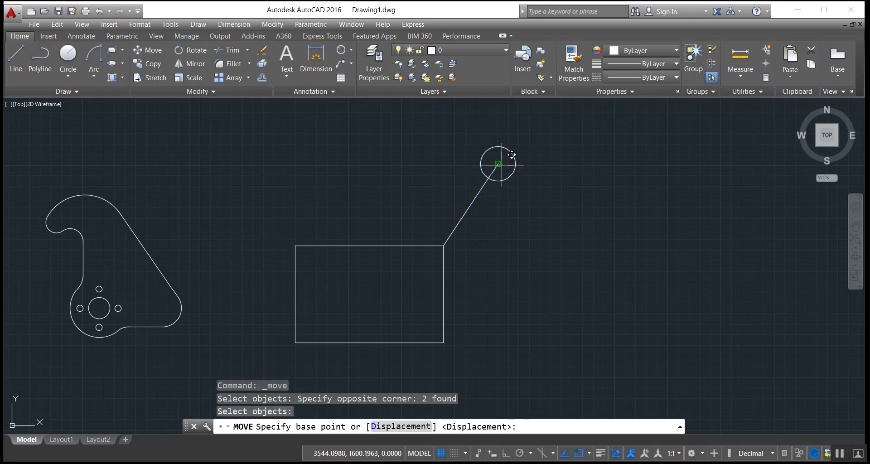
left_click(498, 164)
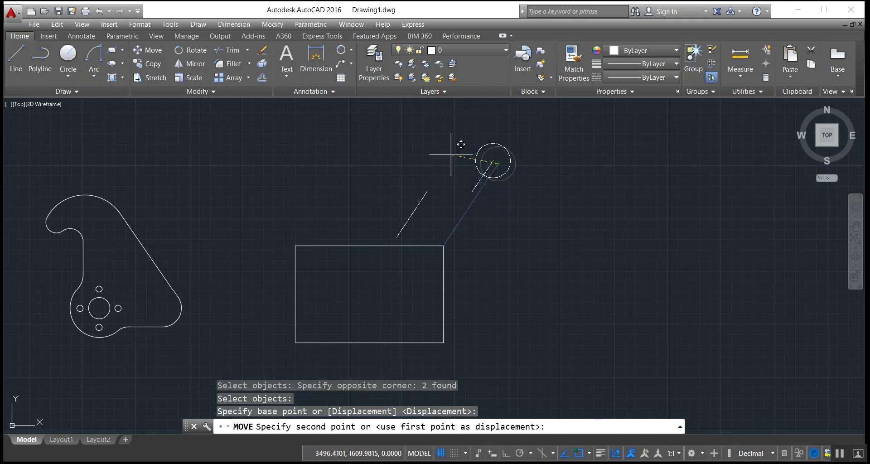
left_click(295, 246)
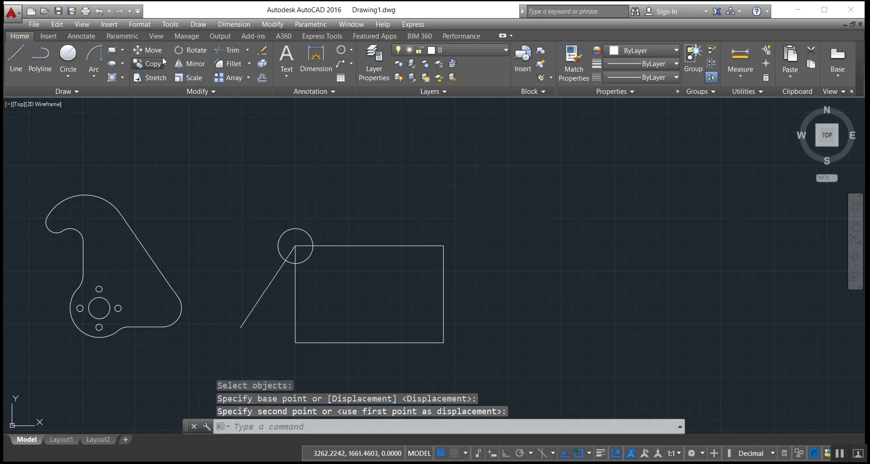
Move the line and circle back so the line's lower end meets the top-right corner
left_click(149, 51)
left_click(281, 272)
left_click(283, 265)
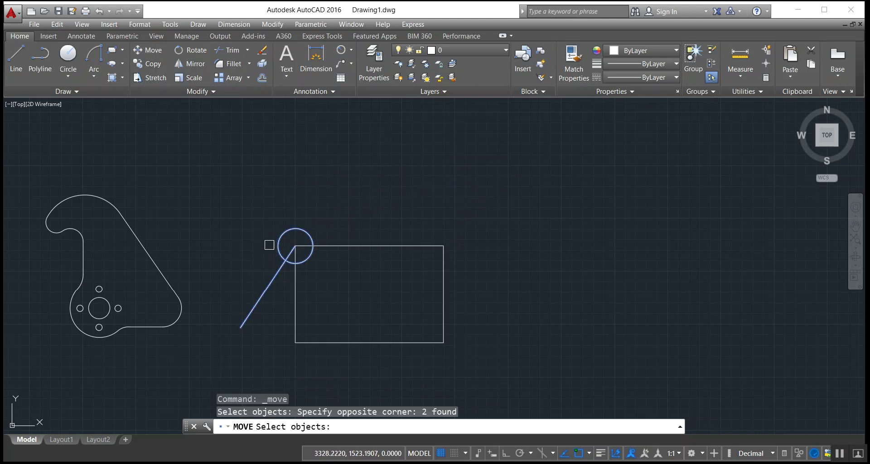
key("Return")
left_click(240, 327)
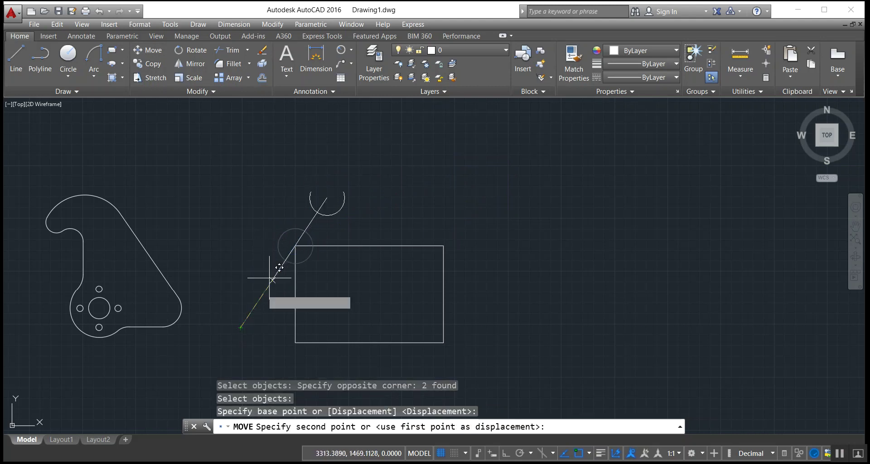
left_click(443, 245)
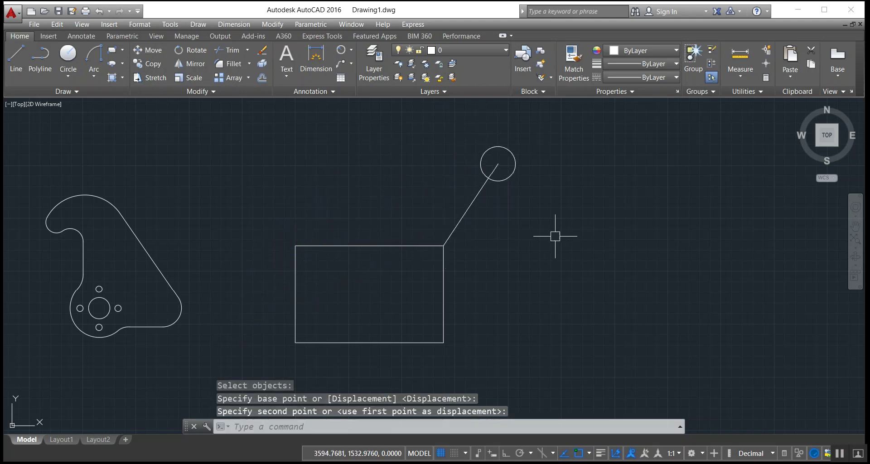
Start another move, window-select the whole figure, then cancel the selection
left_click(140, 49)
left_click(615, 243)
left_click(340, 141)
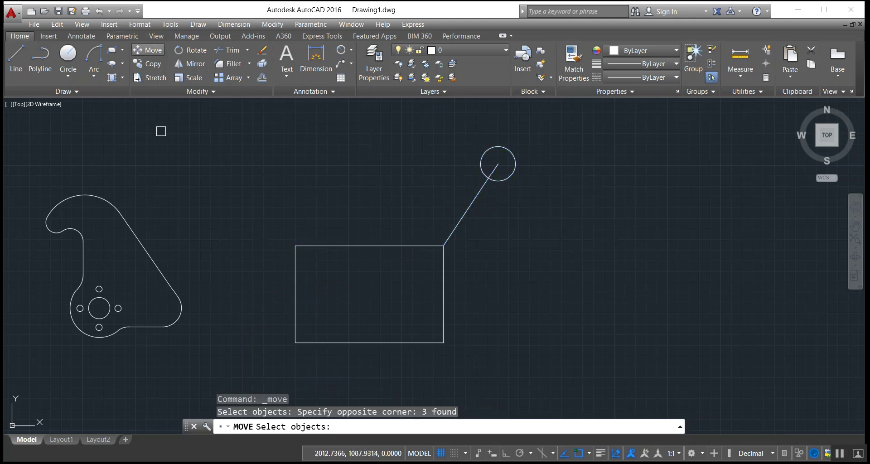
key("Escape")
Move the line and circle to the rectangle's top-left corner, then undo that move
left_click(147, 49)
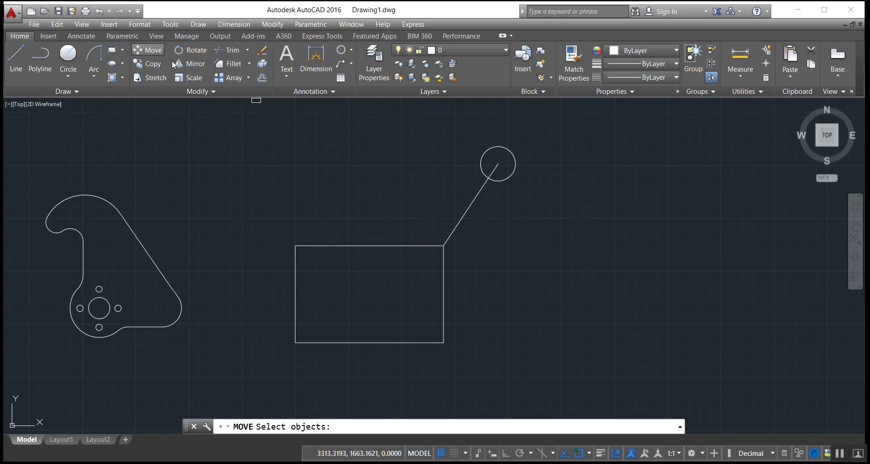
left_click(516, 199)
left_click(464, 169)
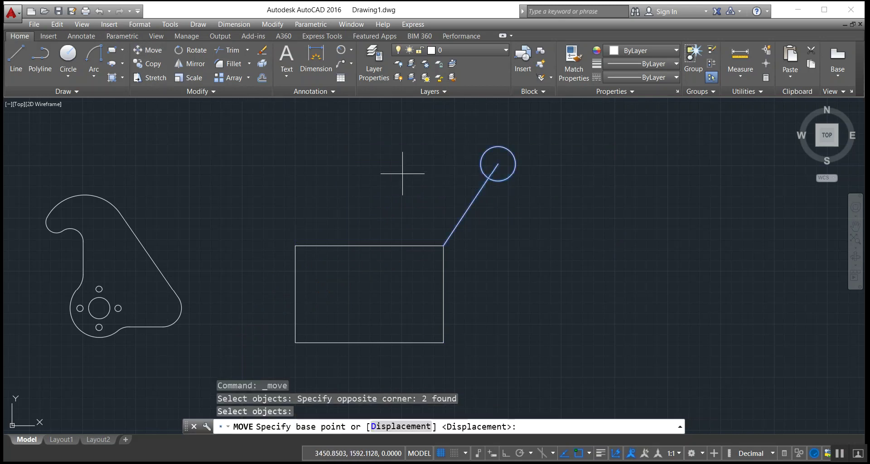
left_click(489, 178)
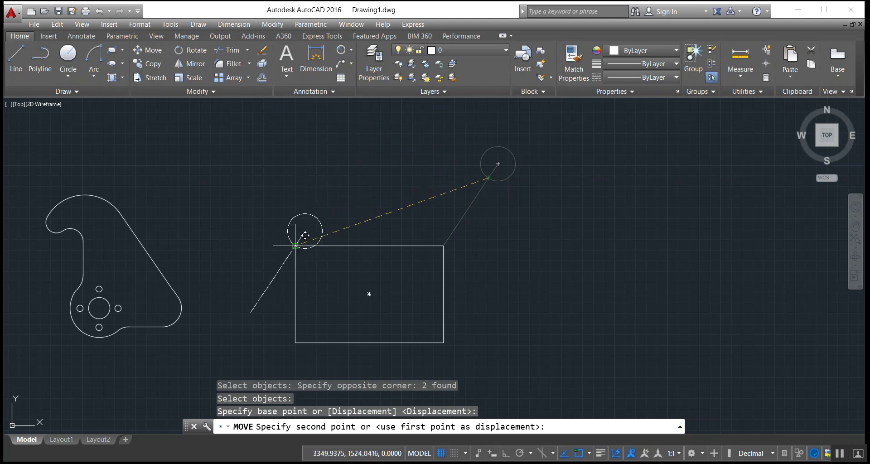
left_click(294, 246)
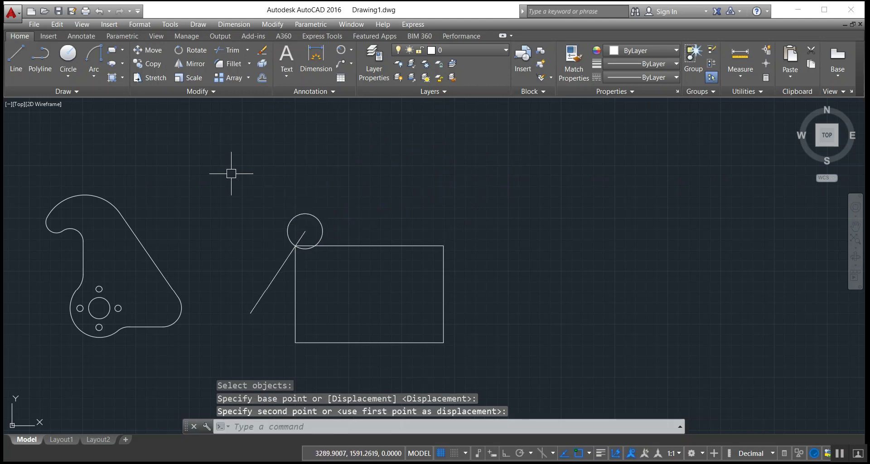
left_click(100, 12)
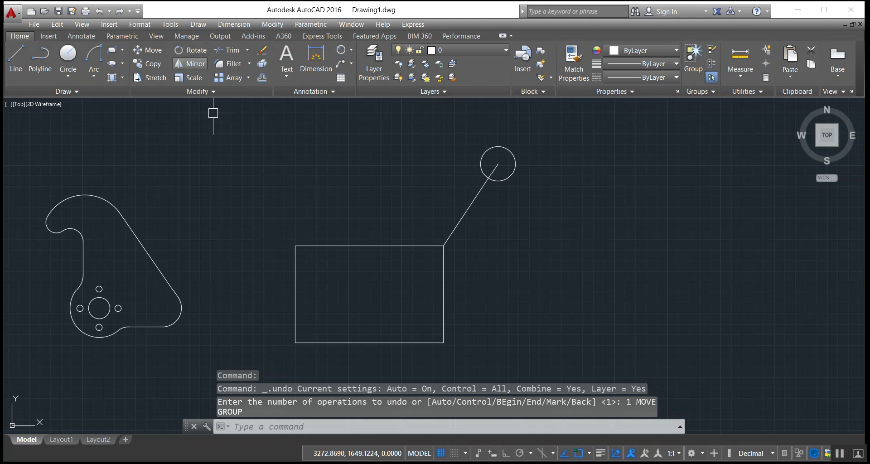
Turn on Ortho and move the line and circle 50 units to the left
left_click(506, 455)
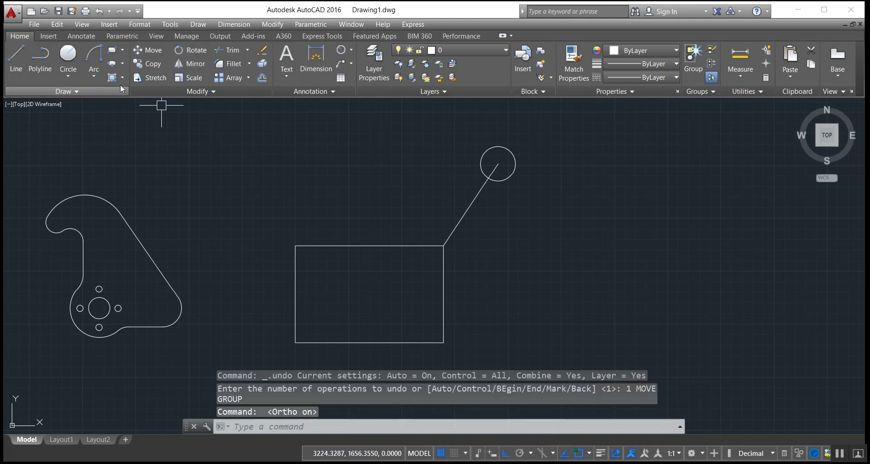
left_click(150, 50)
left_click(537, 216)
left_click(471, 167)
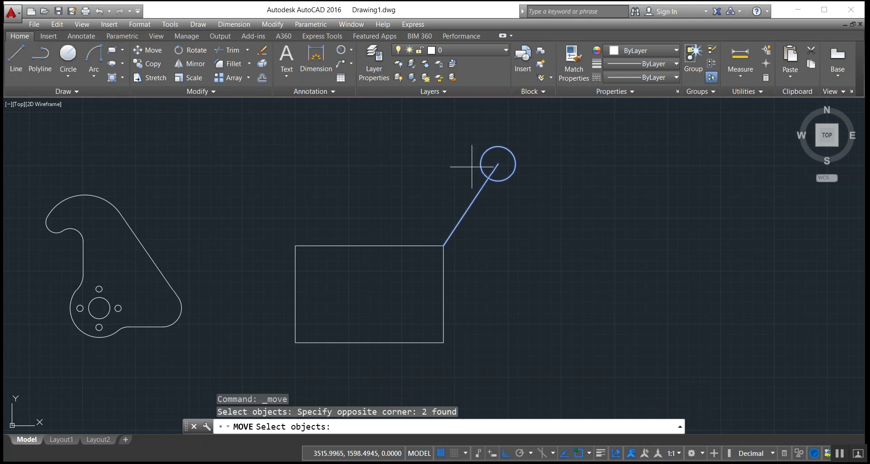
key("Return")
left_click(443, 246)
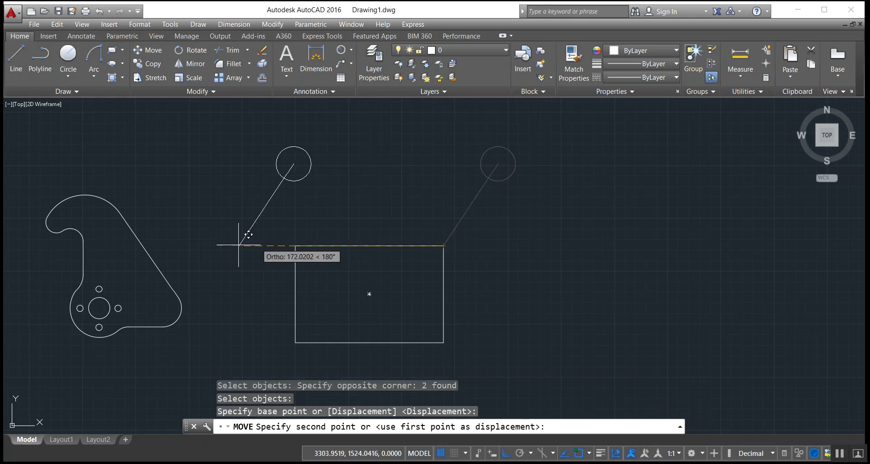
type("50")
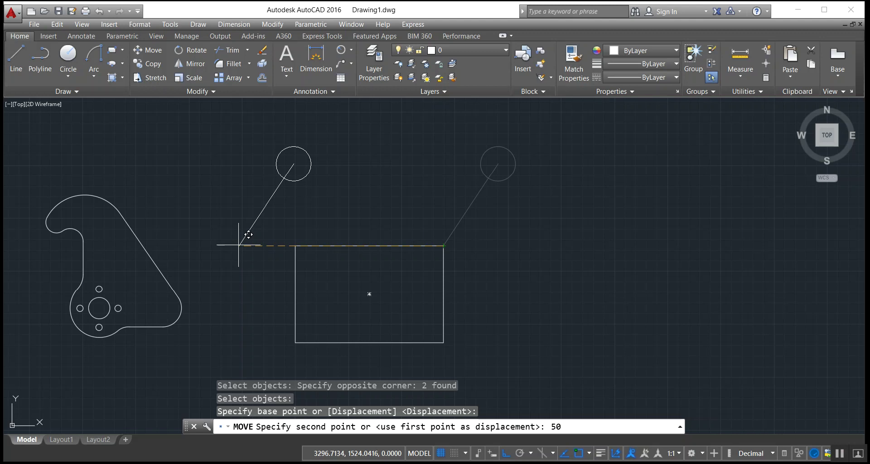
key("Return")
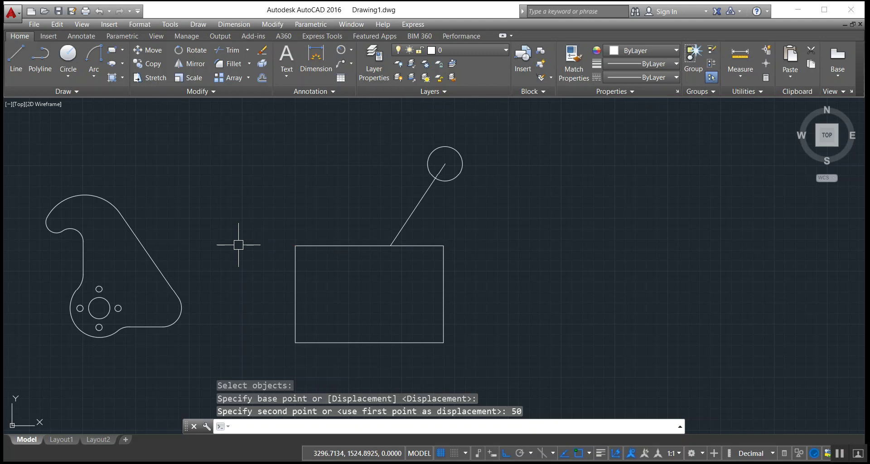
Move the line and circle 50 units up, then undo the move with Ctrl+Z
left_click(145, 49)
left_click(461, 221)
left_click(405, 166)
key("Return")
left_click(390, 246)
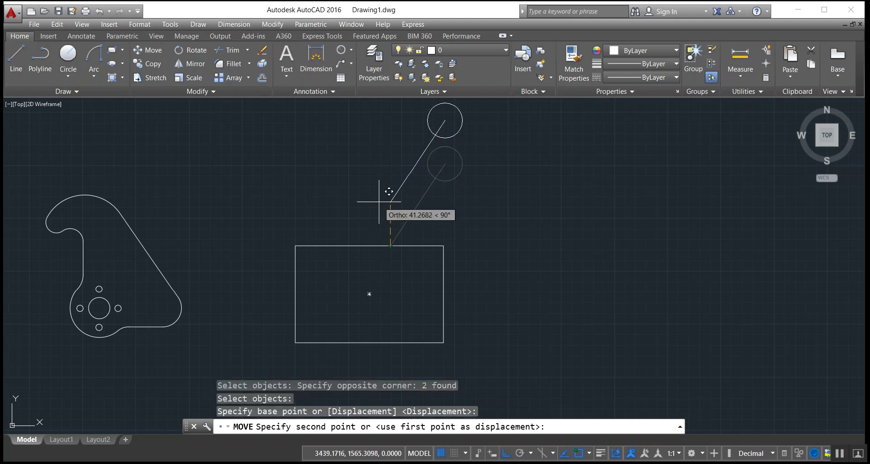
type("50")
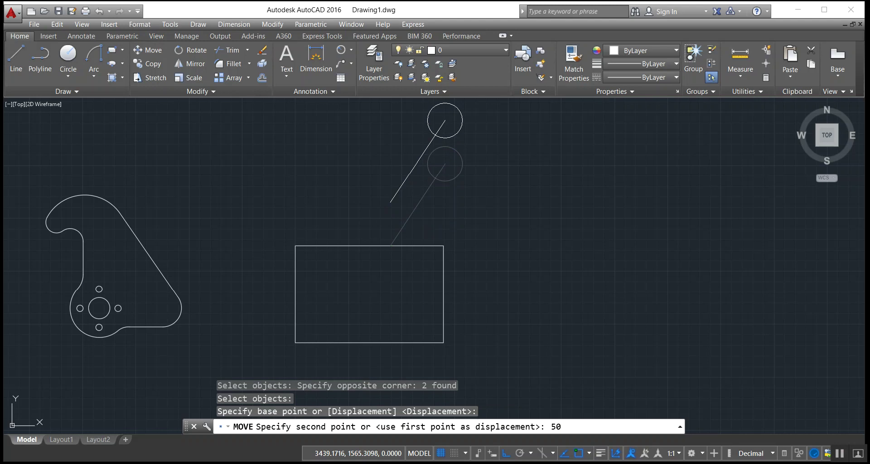
key("Return")
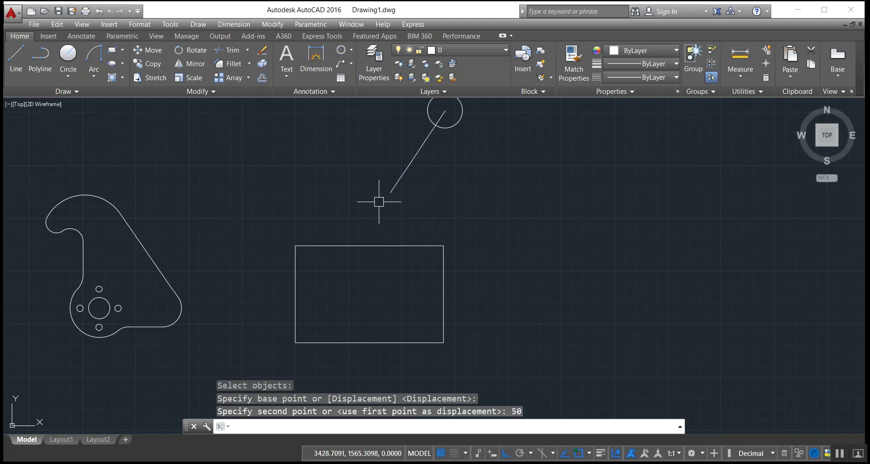
key("ctrl+z")
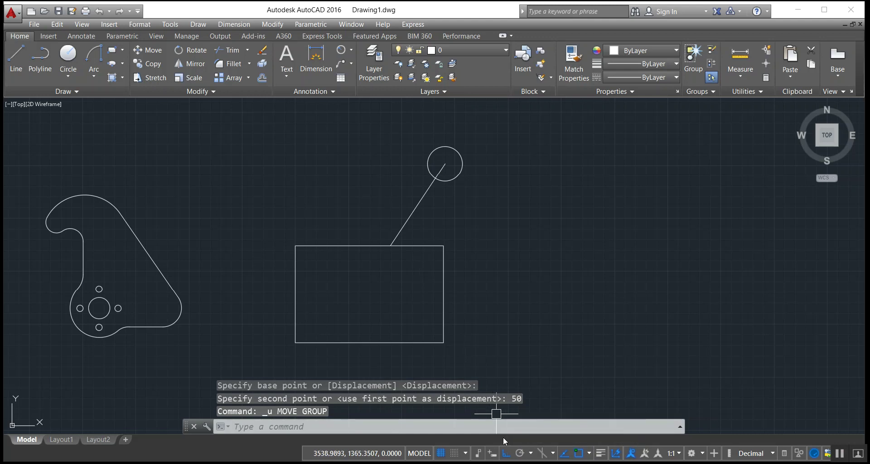
Turn on polar tracking and set its angle increment to 10 degrees
left_click(520, 453)
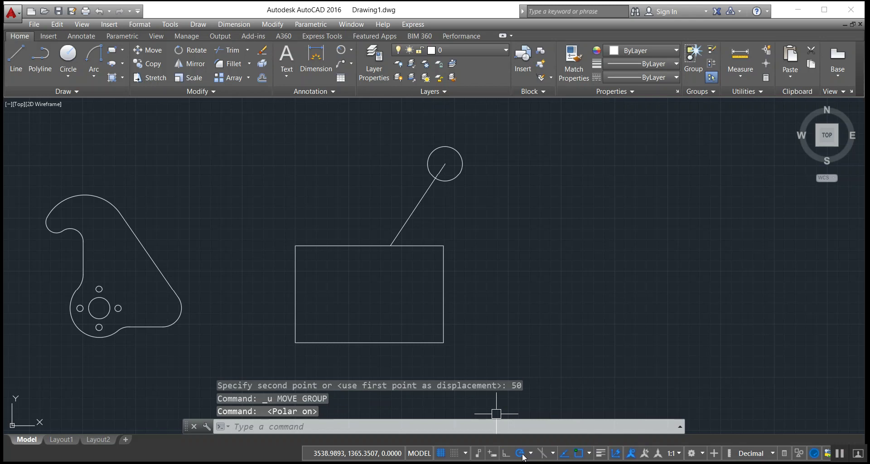
left_click(530, 453)
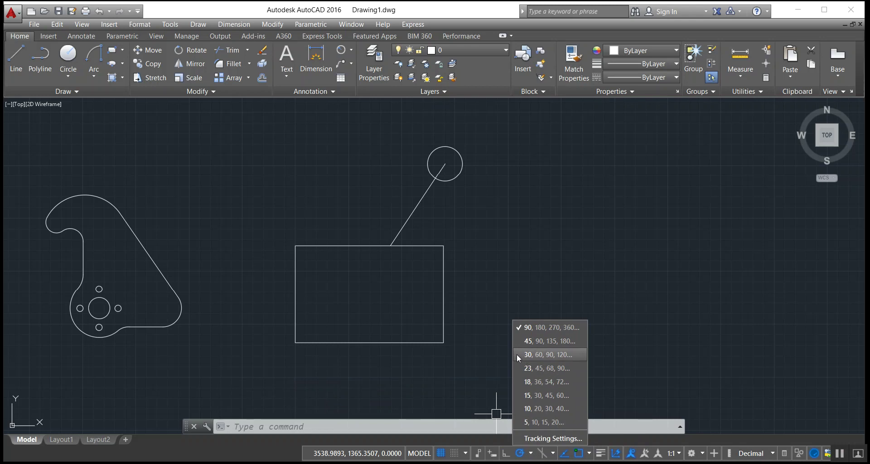
left_click(421, 246)
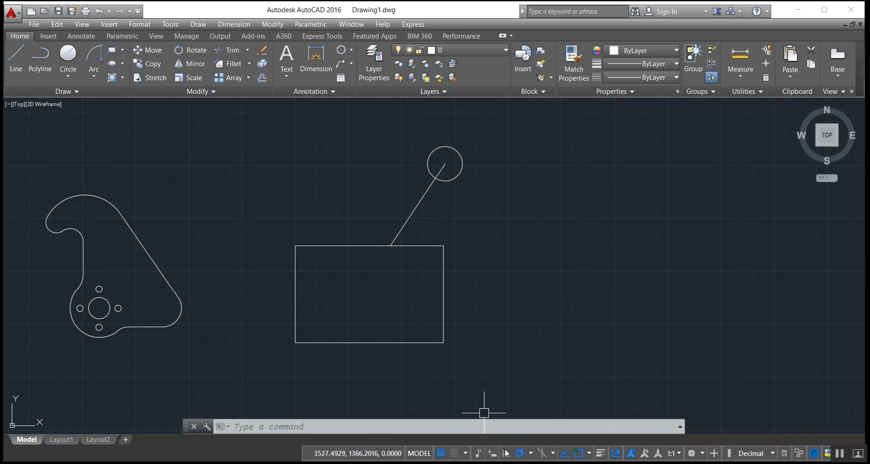
left_click(530, 453)
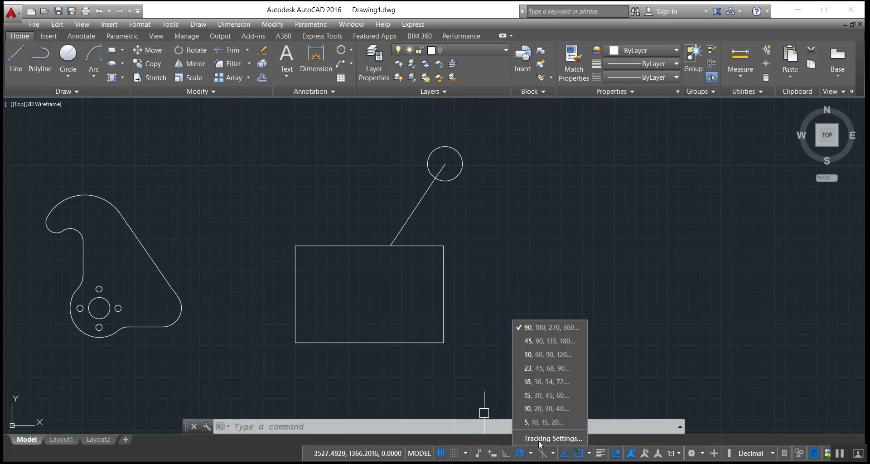
left_click(534, 409)
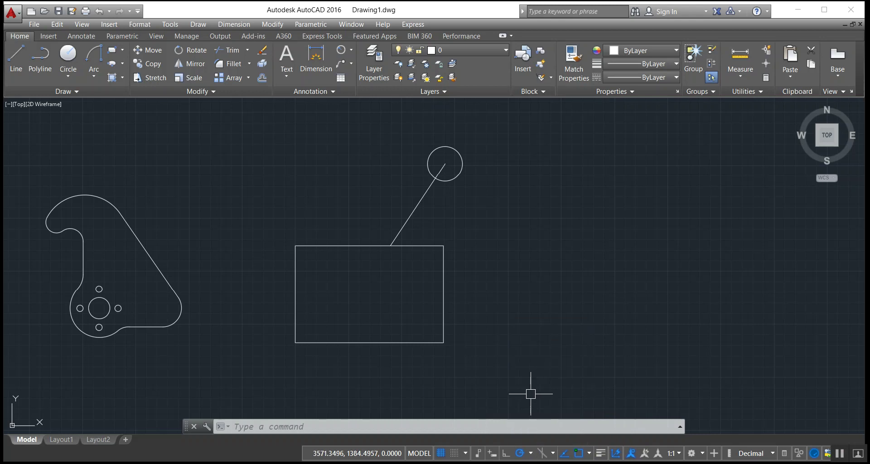
Draw a trial line at 30° from the rectangle's top-right corner, then erase it
left_click(16, 56)
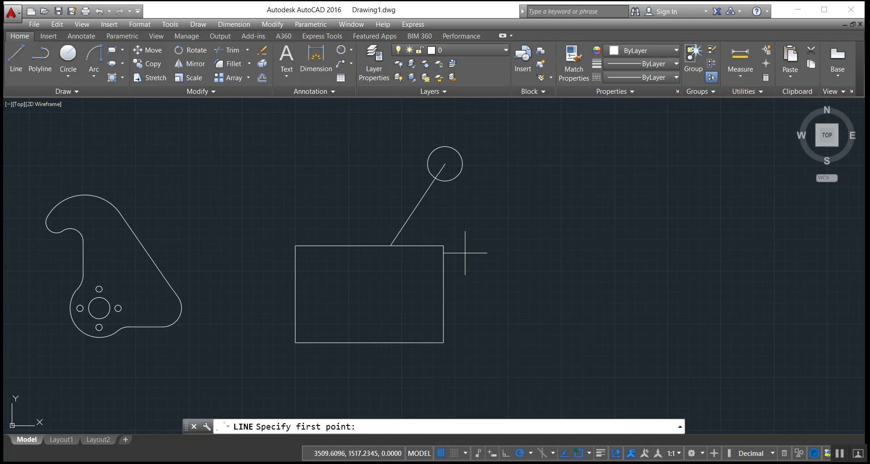
left_click(443, 246)
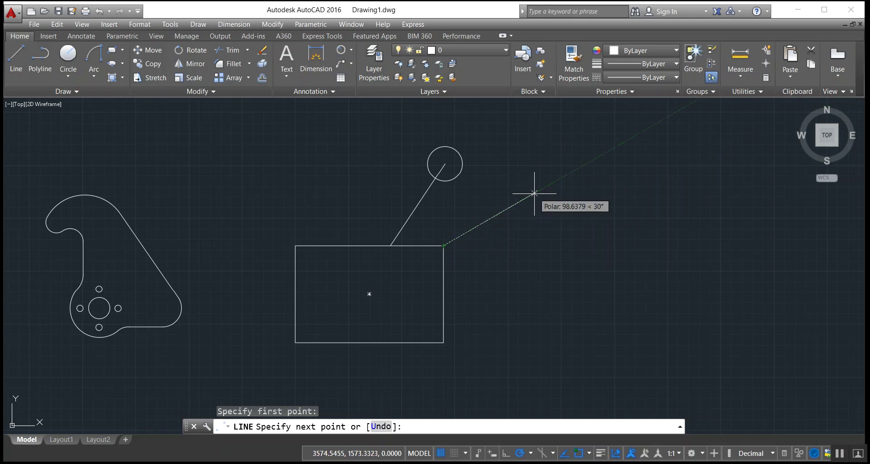
left_click(530, 173)
right_click(530, 174)
left_click(543, 181)
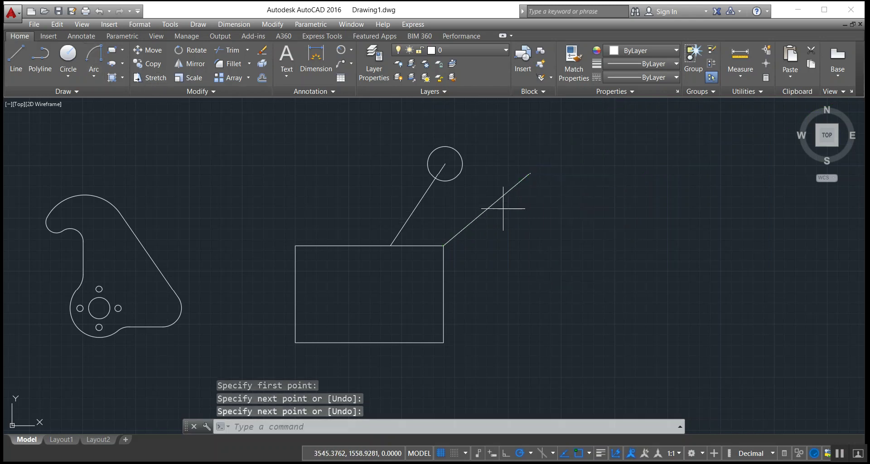
left_click_drag(501, 202, 481, 194)
right_click(484, 196)
left_click(496, 259)
Draw a small circle centred on the rectangle's top-right corner
left_click(68, 56)
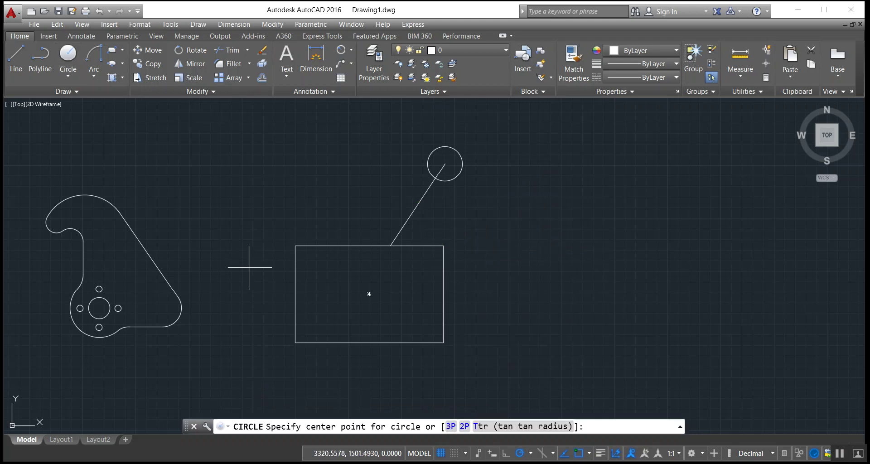
left_click(443, 246)
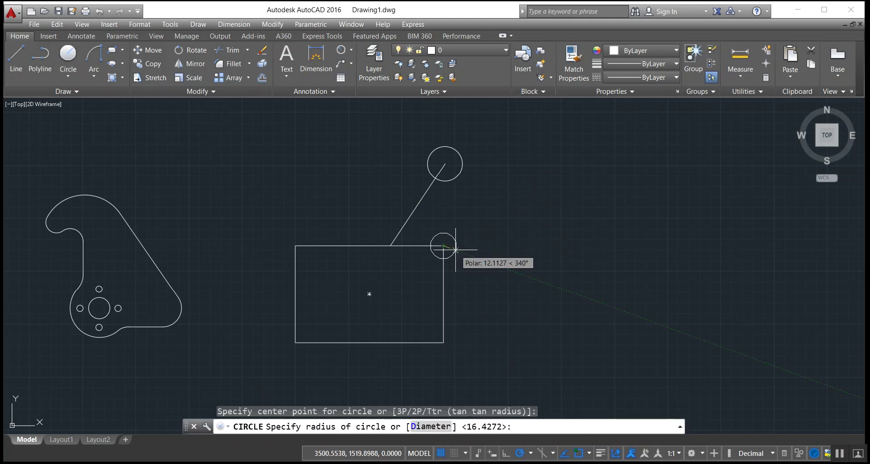
left_click(455, 247)
middle_click_drag(485, 262, 409, 298)
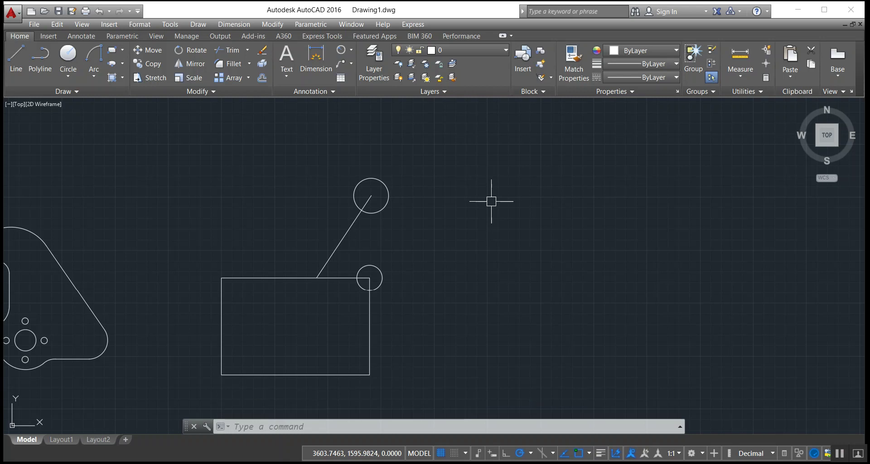
Move the small circle 50 units along the 40° polar track
left_click(149, 50)
left_click(383, 273)
key("Return")
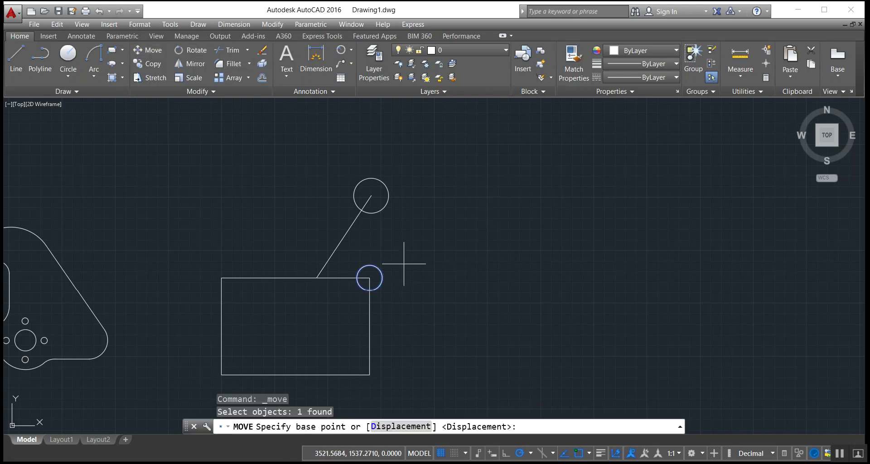
left_click(369, 278)
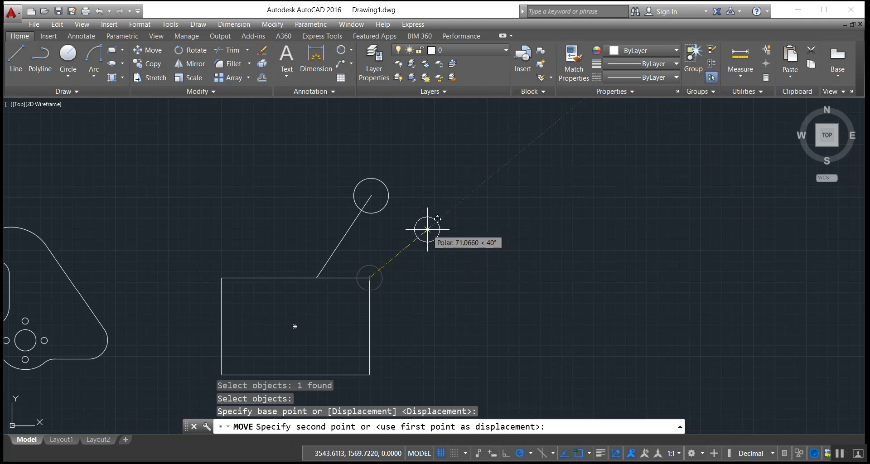
type("50")
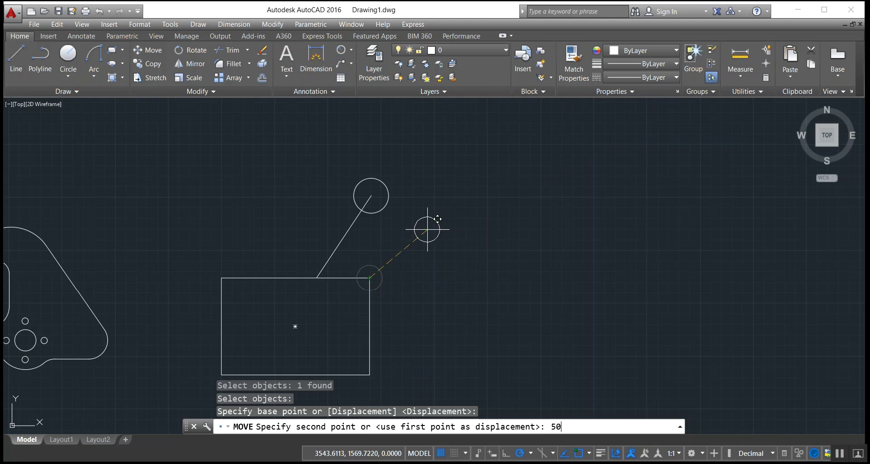
key("Return")
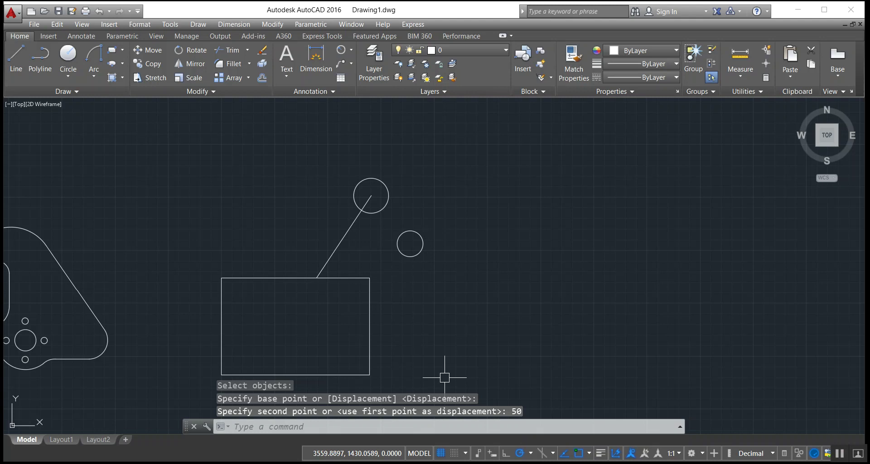
Set polar tracking to 30° steps, start a line at the top-left corner, and open tracking settings
left_click(530, 453)
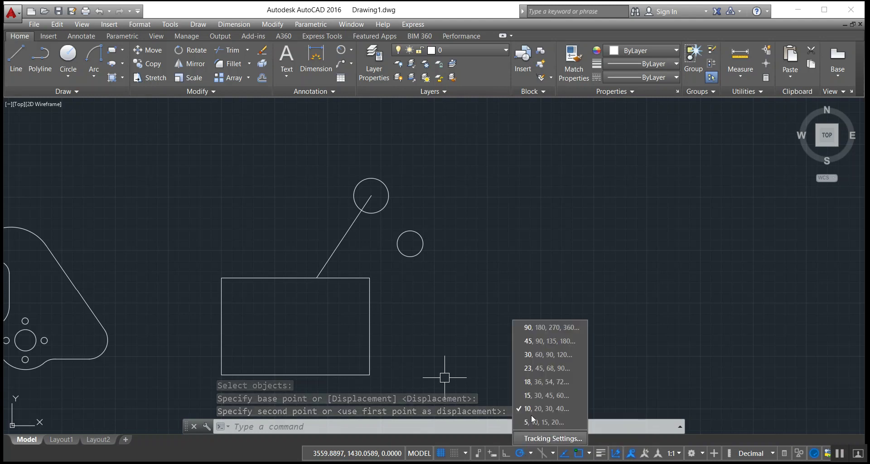
left_click(536, 353)
left_click(39, 66)
left_click(26, 59)
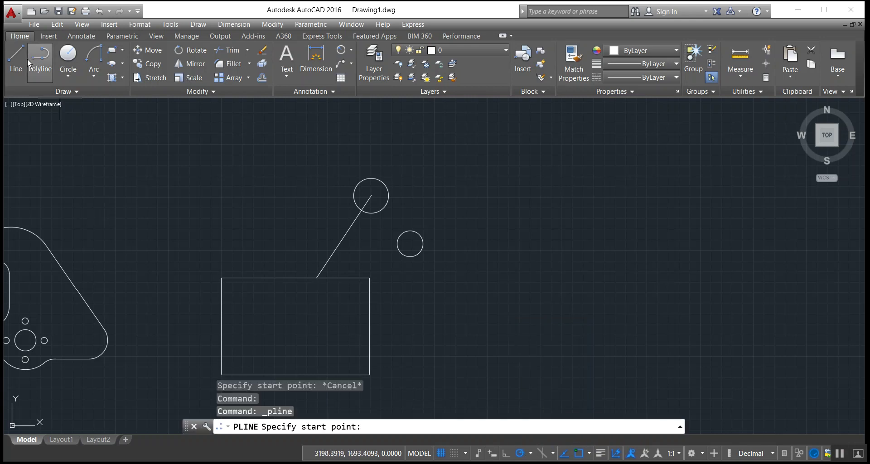
left_click(221, 277)
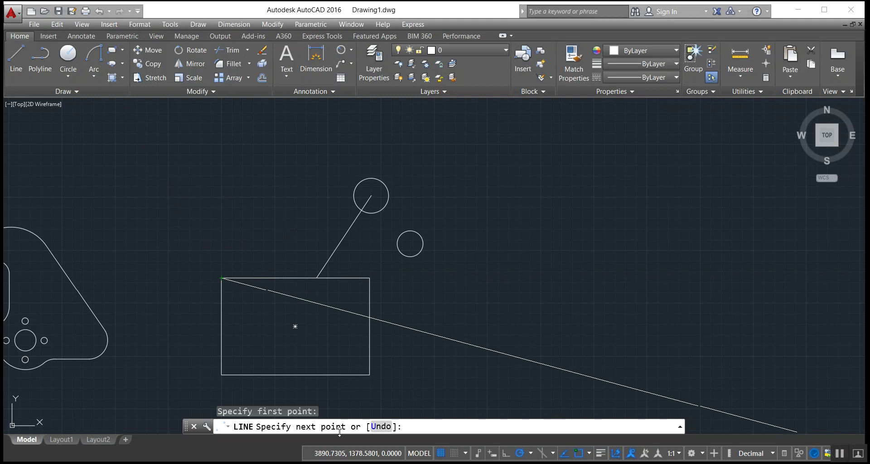
left_click(531, 453)
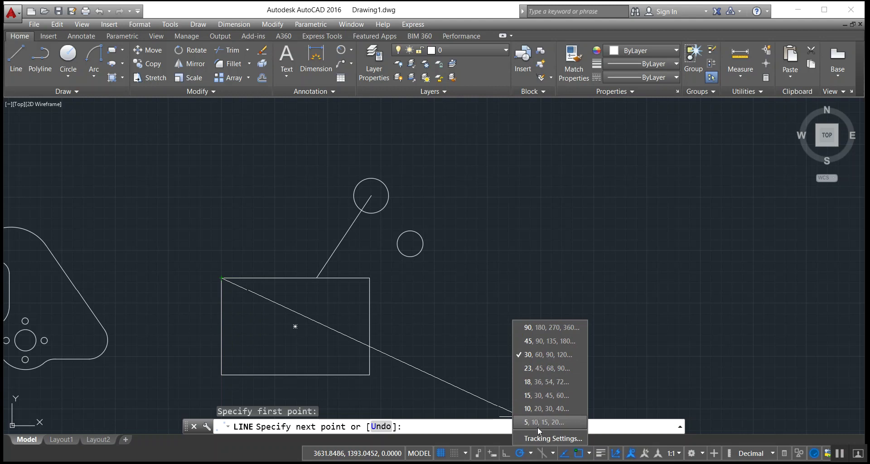
left_click(551, 439)
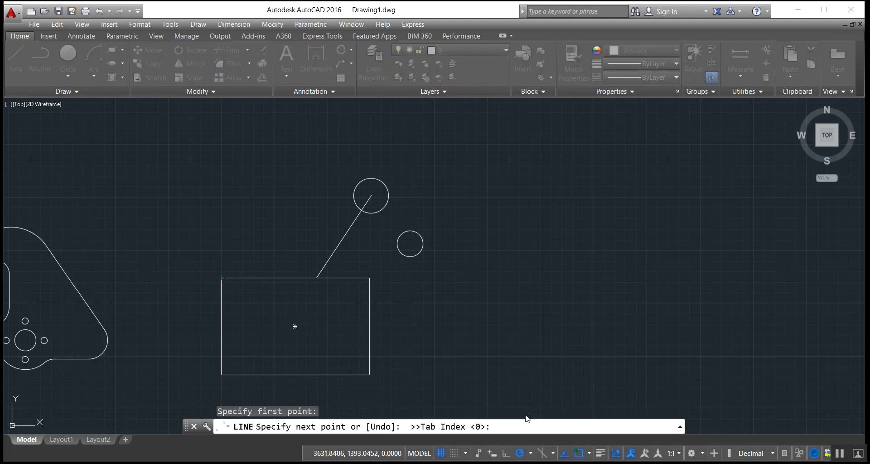
Keep the 30° increment, add an 11° additional polar angle, and apply the settings
left_click(331, 201)
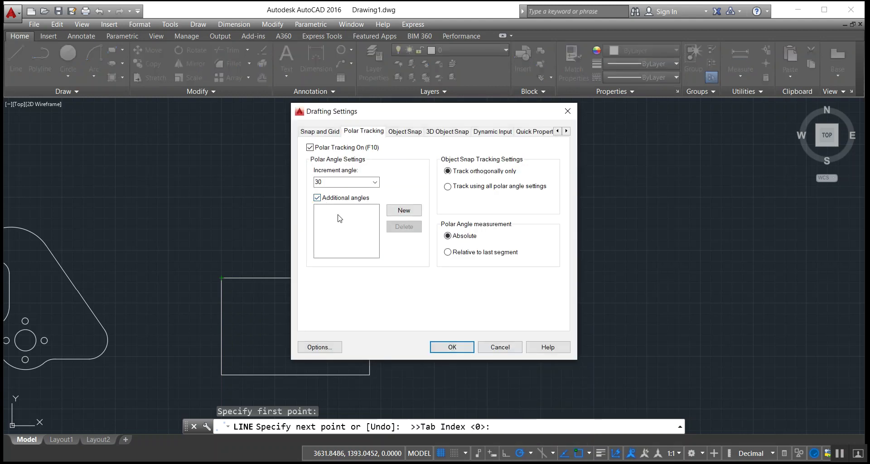
left_click(375, 182)
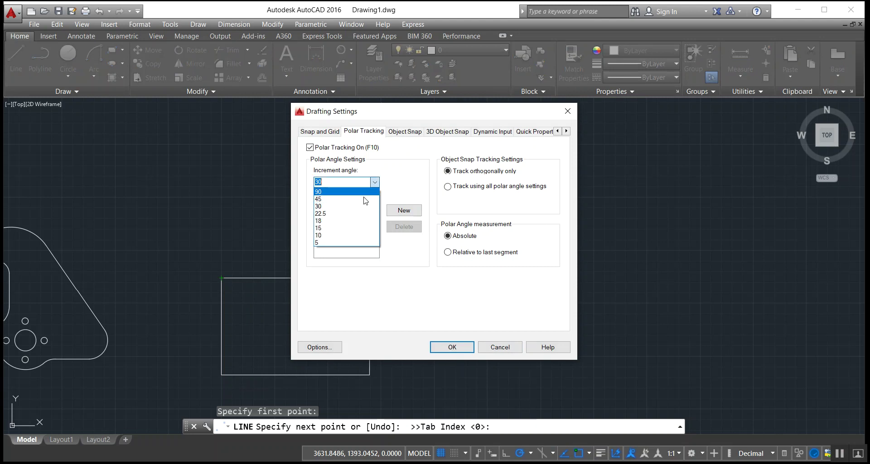
left_click(419, 188)
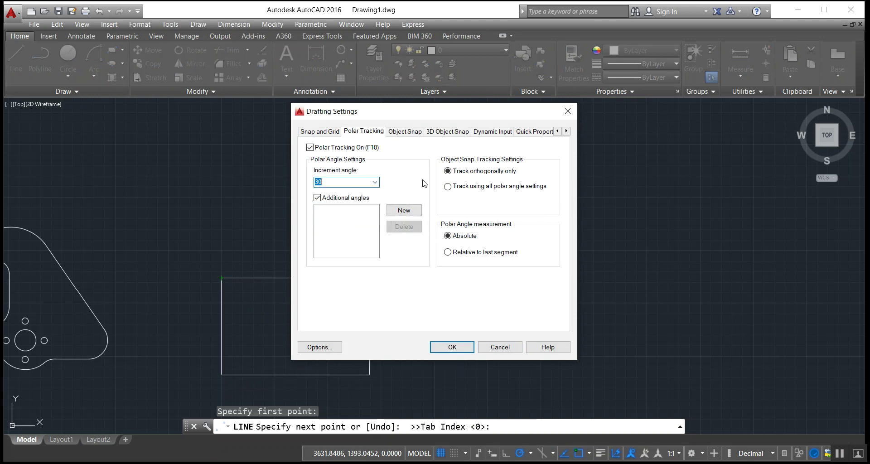
left_click(411, 212)
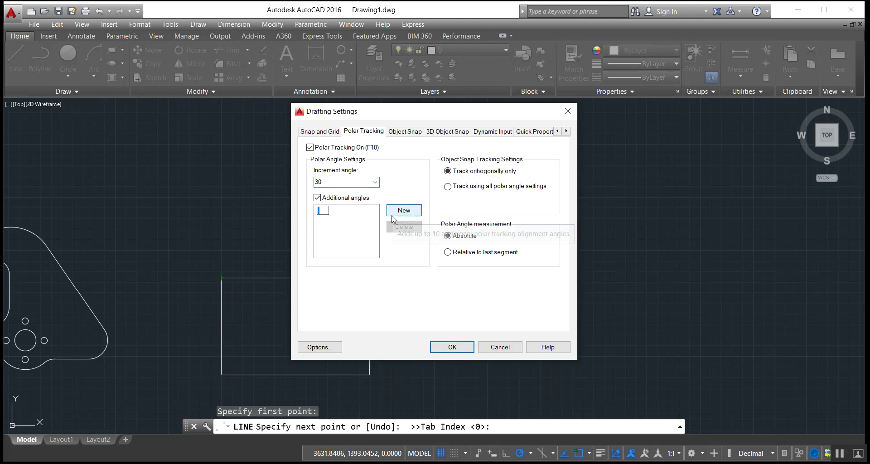
type("11")
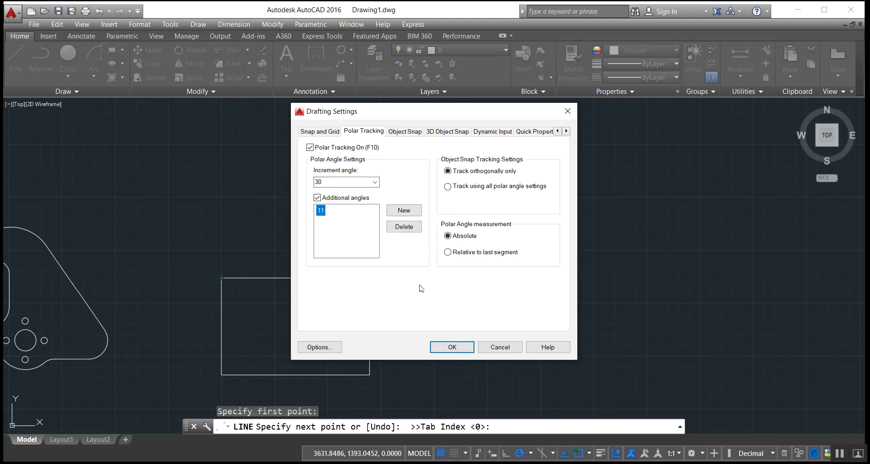
left_click(453, 347)
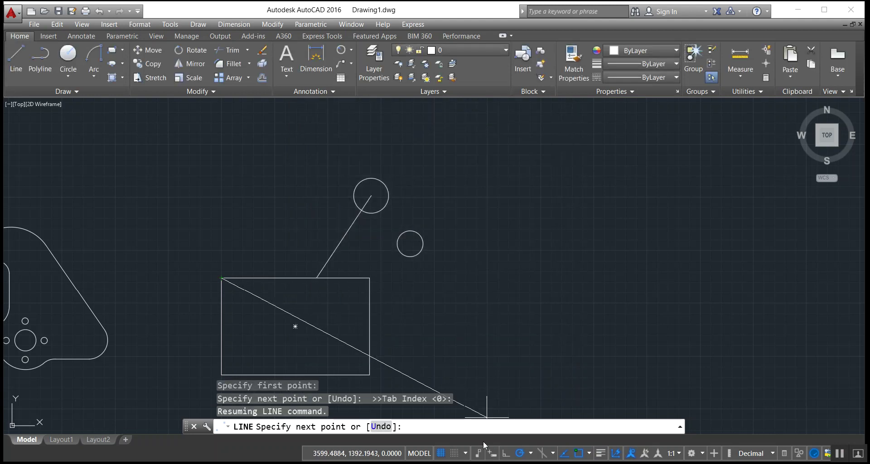
Set polar tracking to 11° increments and finish the line up-left of the rectangle
left_click(530, 453)
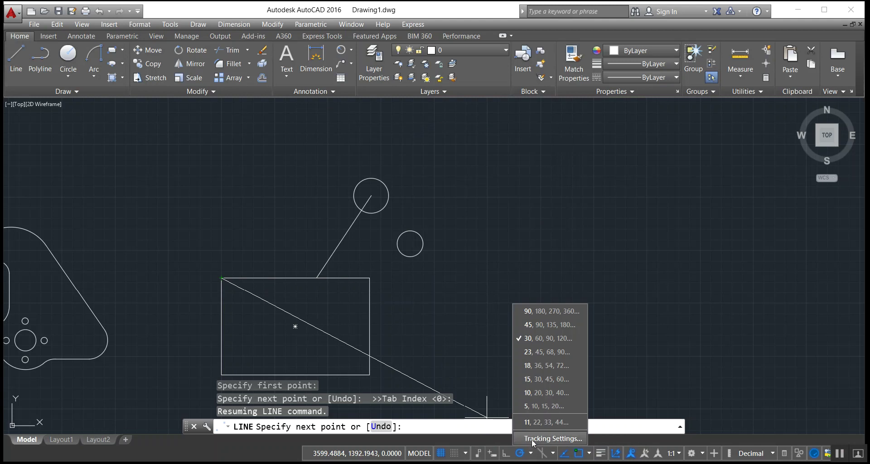
left_click(546, 422)
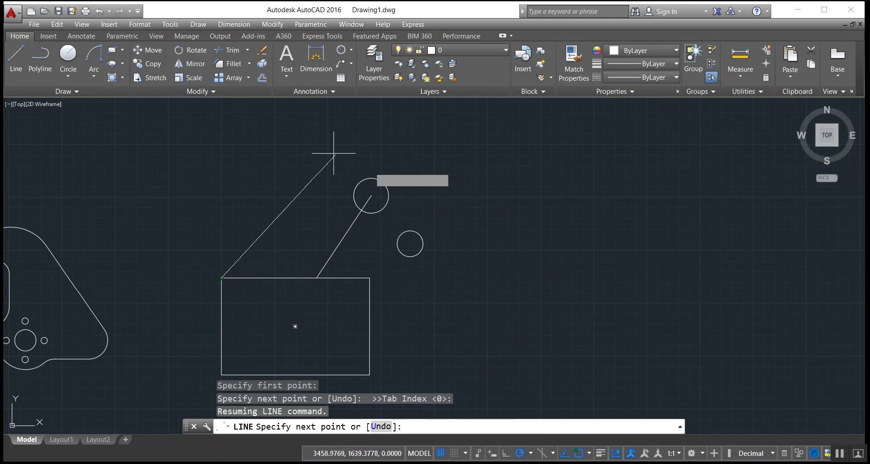
left_click(147, 180)
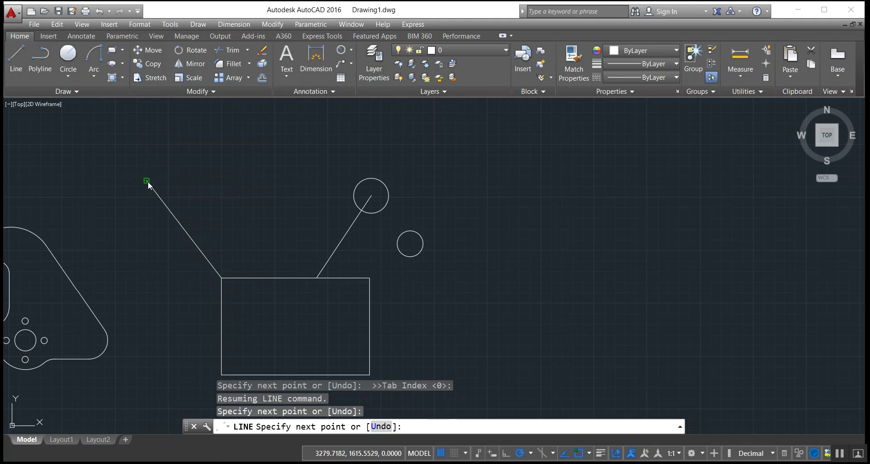
key("Return")
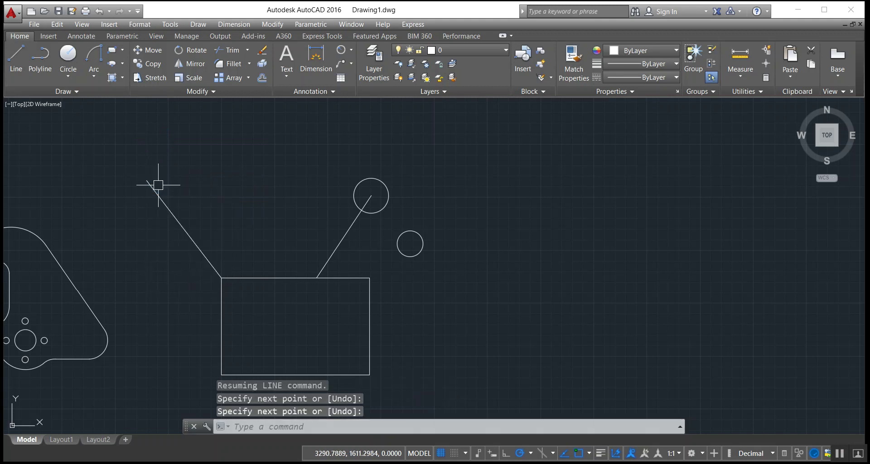
Erase the small standalone circle and the diagonal trial line
middle_click_drag(371, 247, 356, 202)
left_click_drag(395, 216, 377, 206)
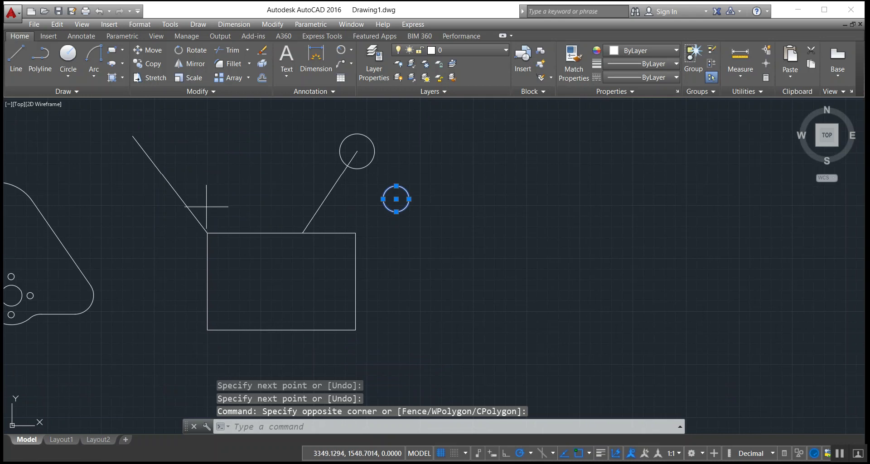
left_click(185, 204)
right_click(131, 205)
left_click(149, 264)
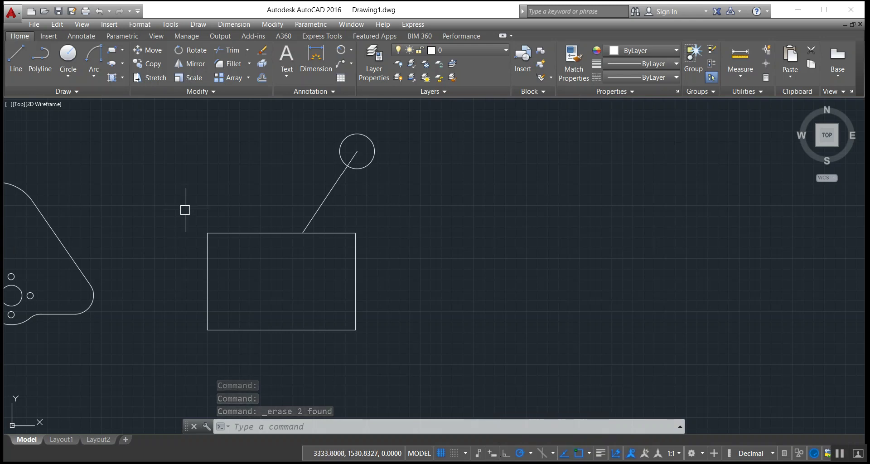
Move the circle-and-line arm so the line's lower end sits on the top-left corner
left_click(155, 50)
left_click(439, 210)
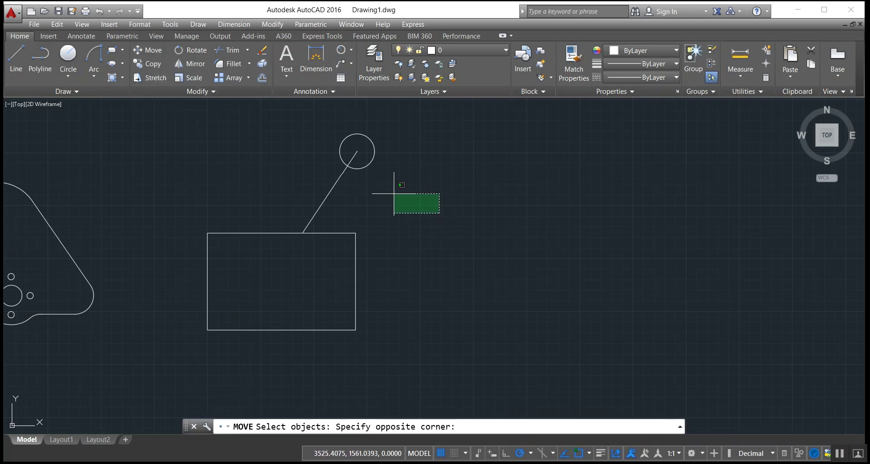
left_click(325, 157)
key("Return")
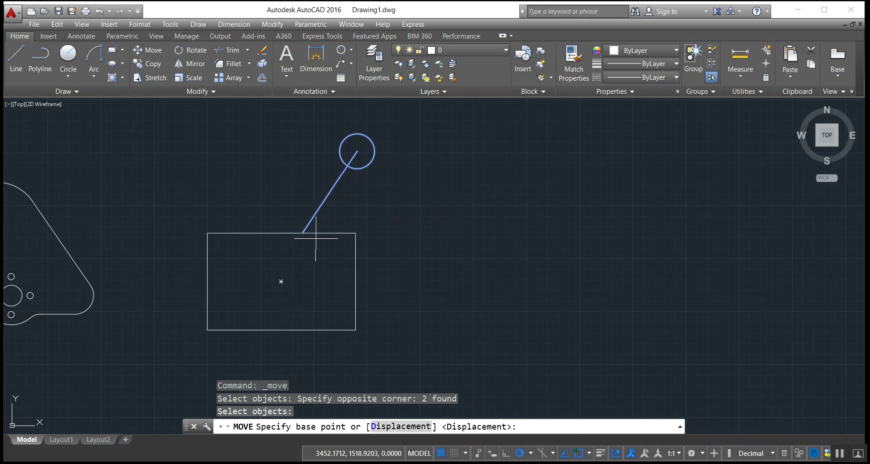
left_click(302, 231)
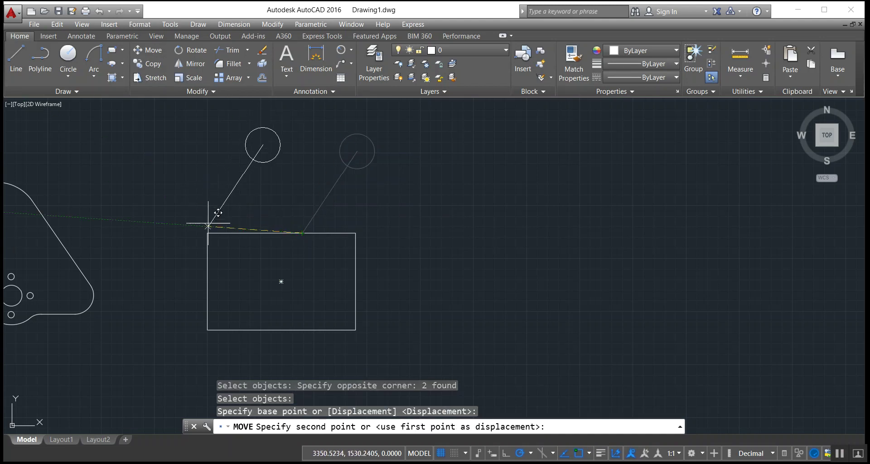
left_click(207, 231)
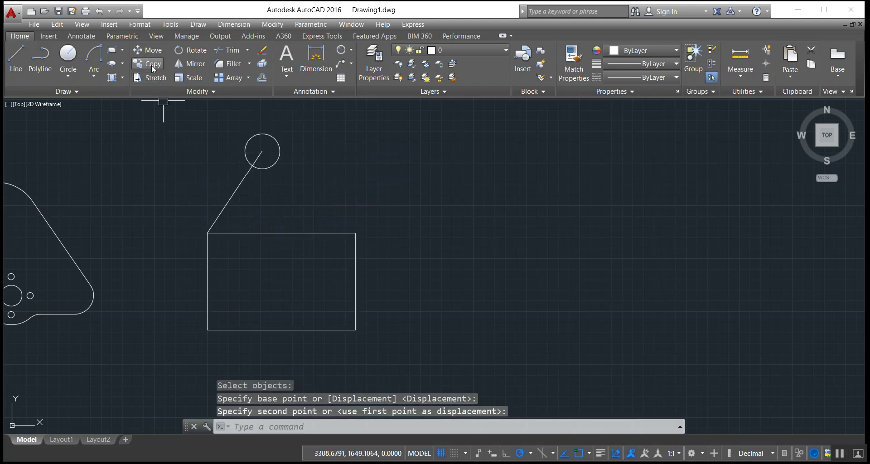
Move the circle and line further left, using the top-right corner as base point
left_click(148, 50)
left_click(291, 185)
left_click(241, 166)
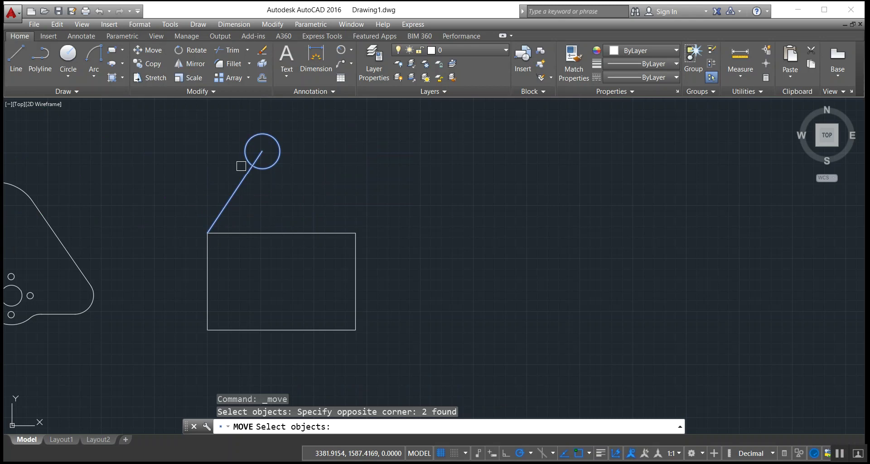
key("Return")
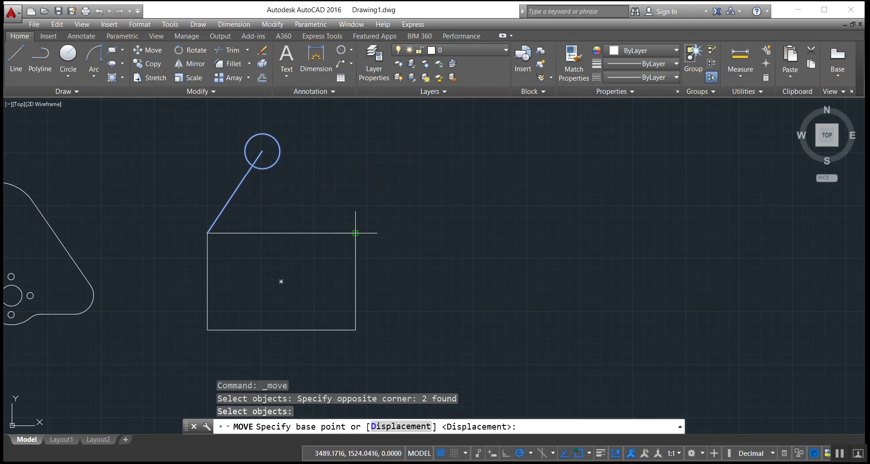
left_click(355, 232)
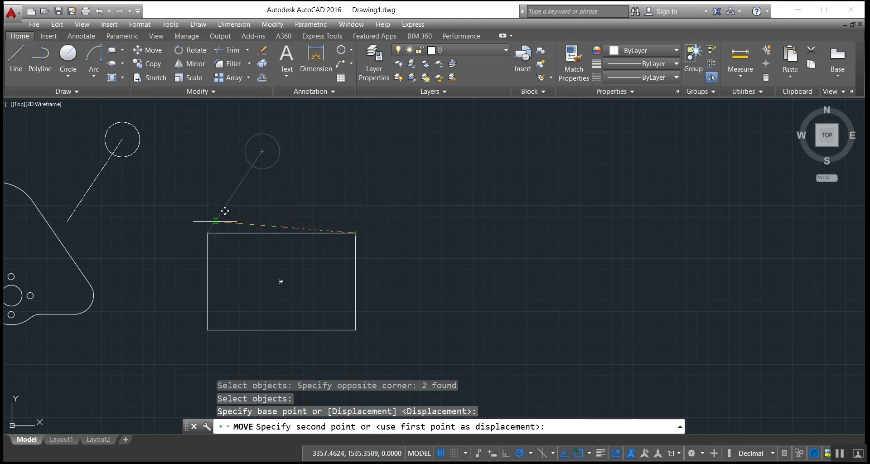
left_click(207, 232)
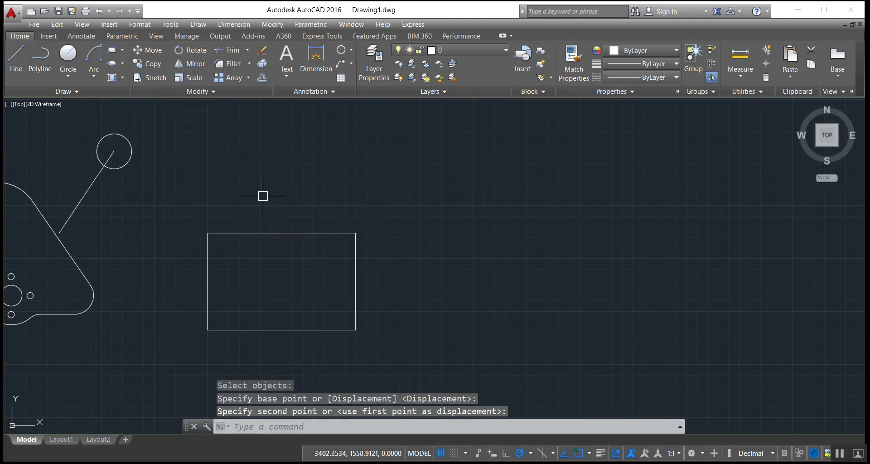
Erase the arm, then undo the deletion and the previous move
left_click(191, 196)
left_click(78, 140)
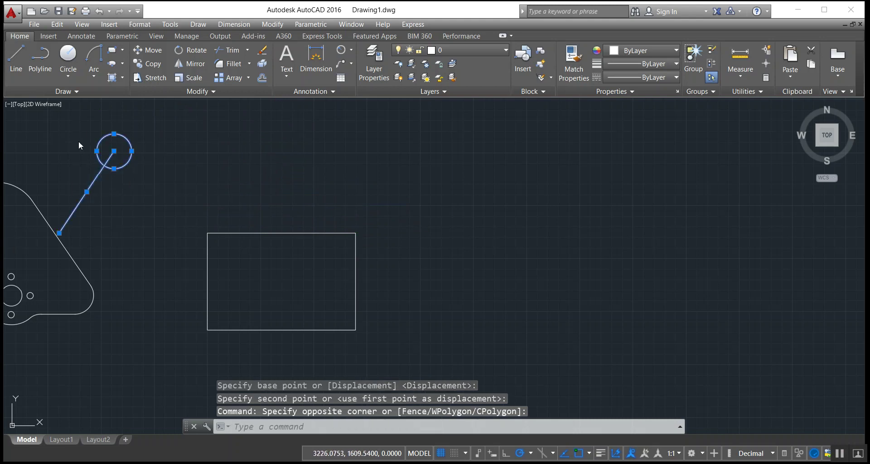
right_click(77, 141)
left_click(116, 204)
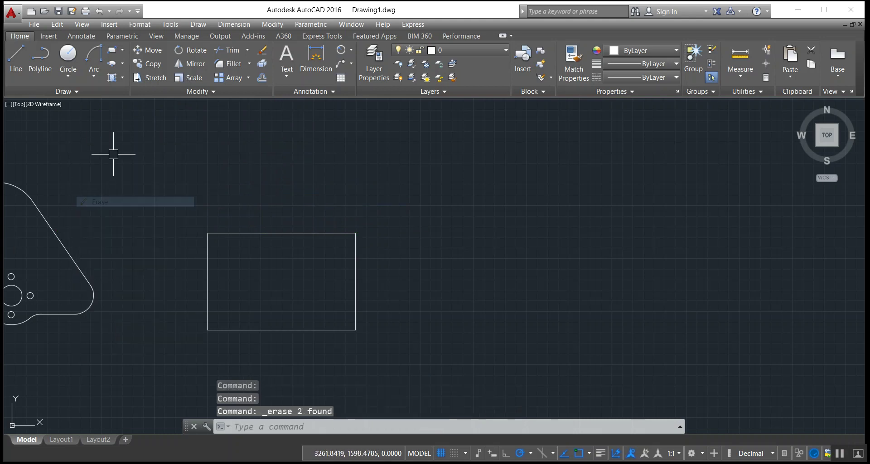
left_click(101, 11)
left_click(101, 10)
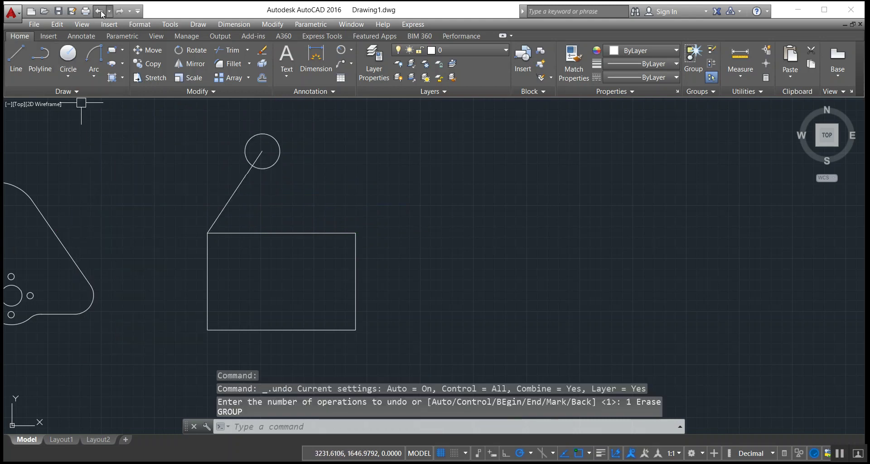
Move the arm from the top-edge midpoint down inside the rectangle
left_click(147, 55)
left_click(294, 171)
left_click(219, 151)
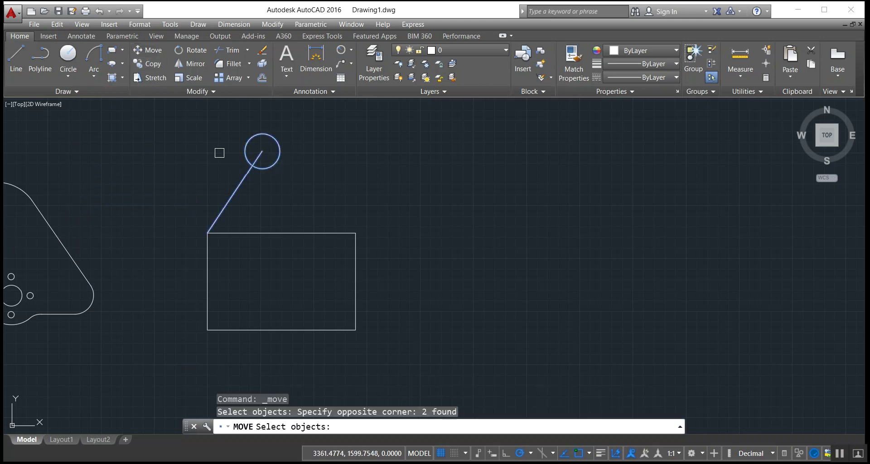
key("Return")
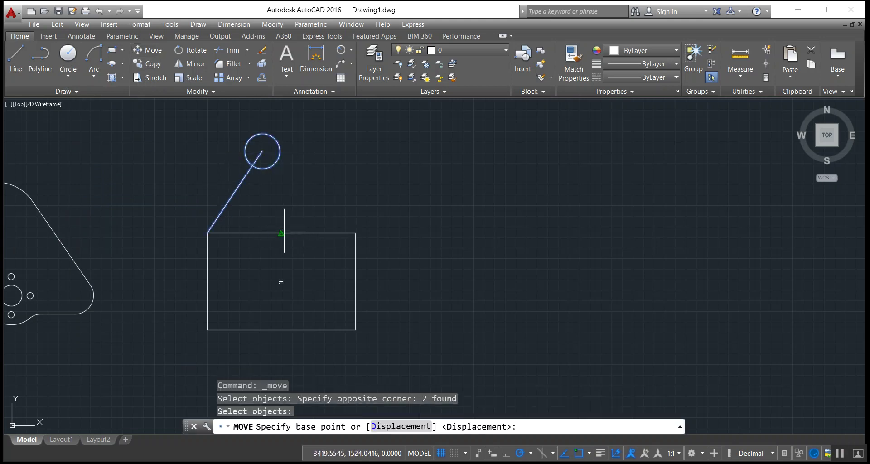
left_click(285, 232)
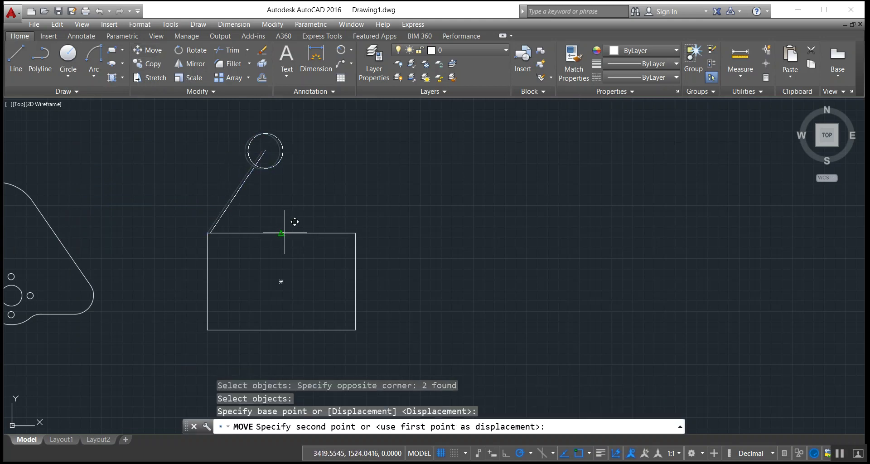
left_click(281, 326)
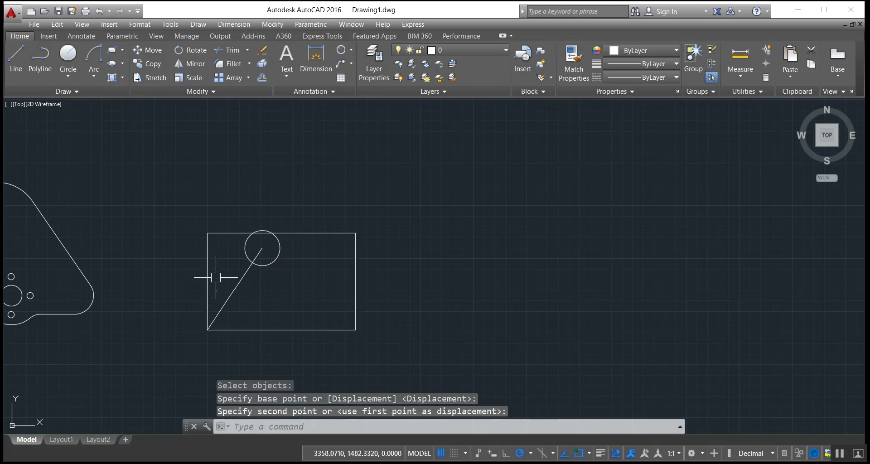
Move the arm so its line's lower end attaches to the rectangle's top-right corner
left_click(271, 287)
left_click(248, 248)
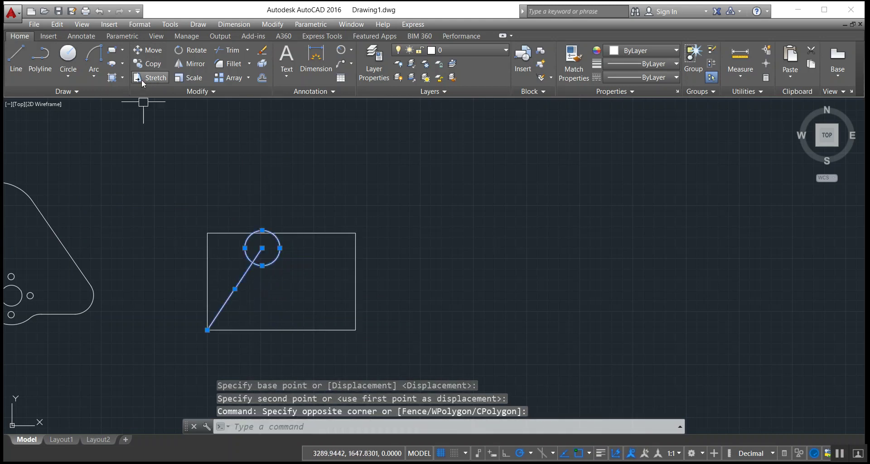
left_click(147, 50)
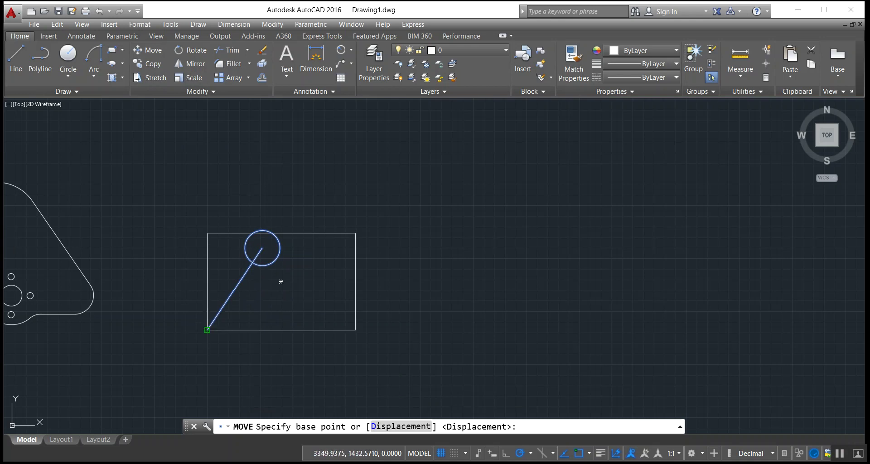
left_click(207, 330)
left_click(356, 233)
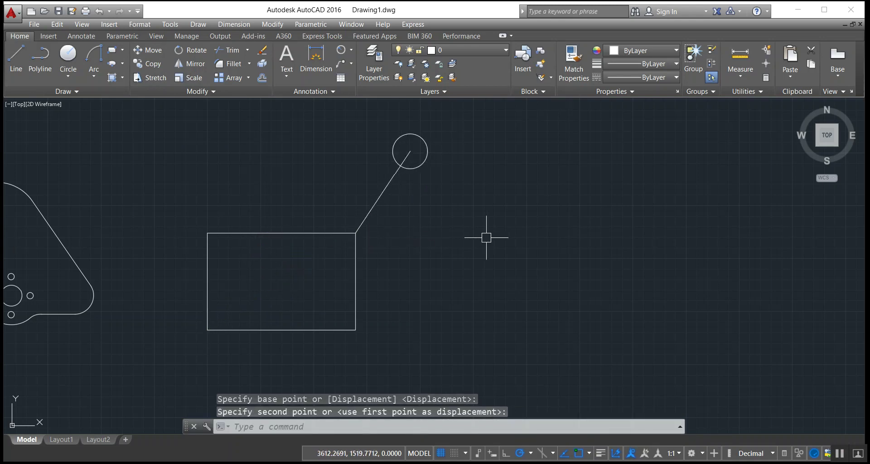
middle_click_drag(486, 237, 556, 253)
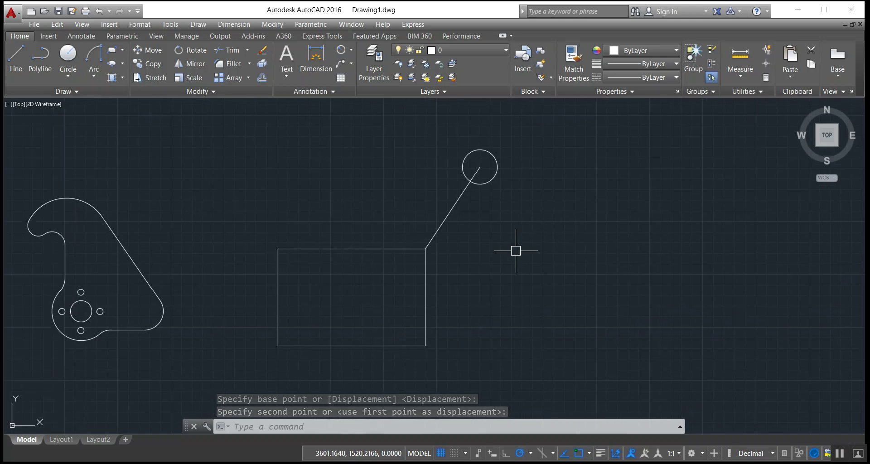
Copy the arm from the top-right corner to the top-left corner and top-edge midpoint
left_click(150, 61)
left_click(526, 213)
left_click(426, 184)
key("Return")
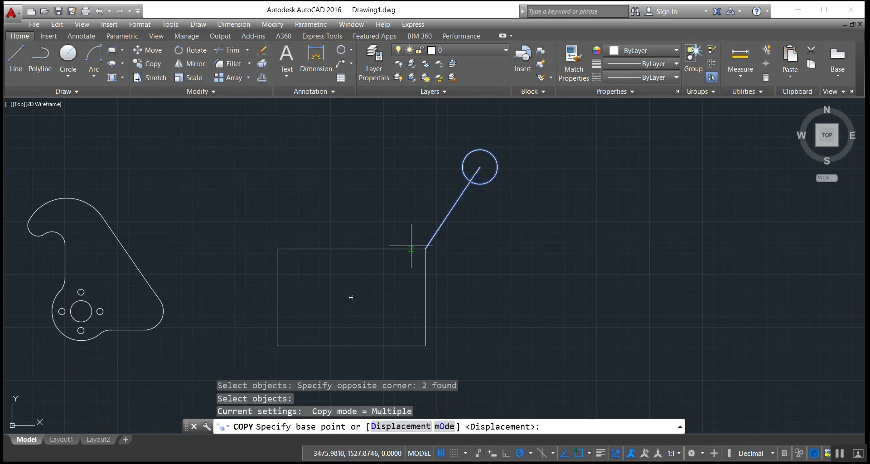
left_click(424, 249)
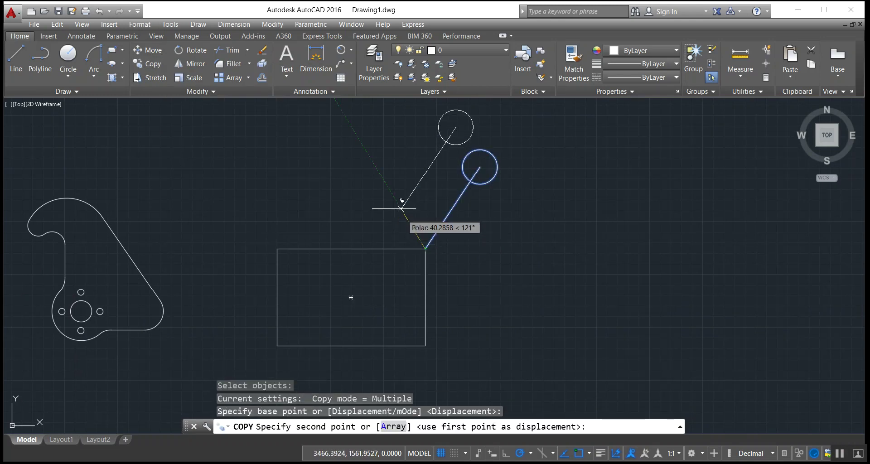
left_click(277, 248)
left_click(351, 248)
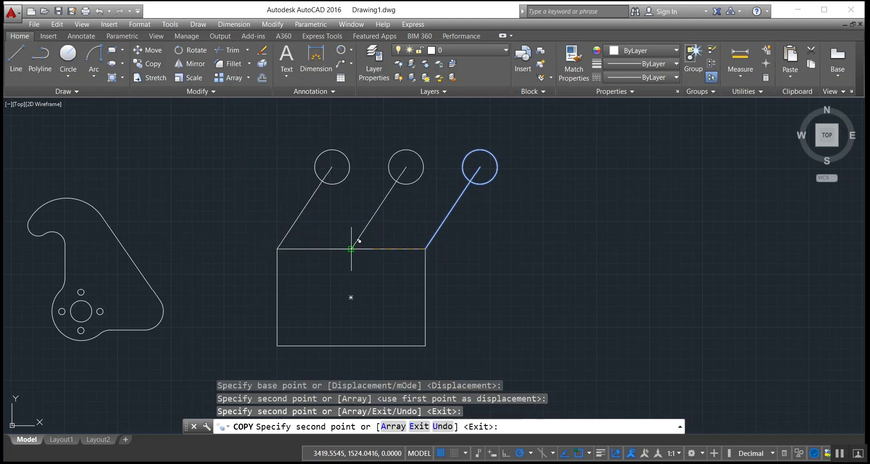
right_click(356, 213)
left_click(357, 213)
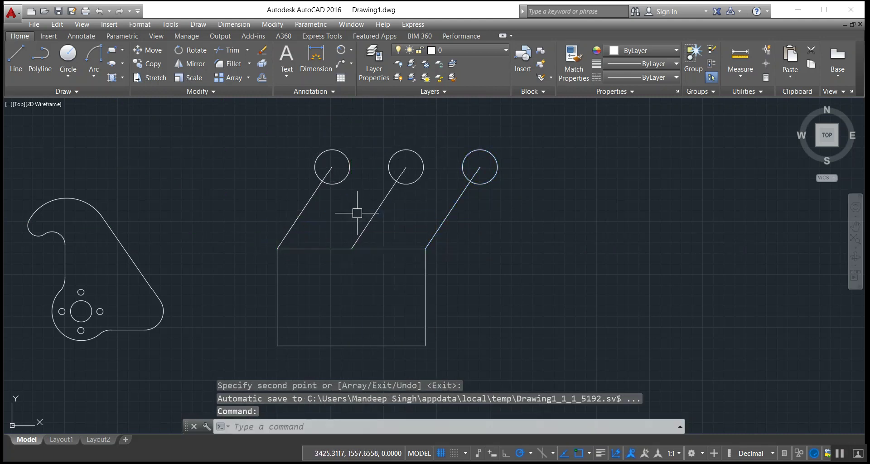
Move the right arm down partway along the rectangle's right edge
left_click(149, 53)
left_click(500, 214)
left_click(462, 167)
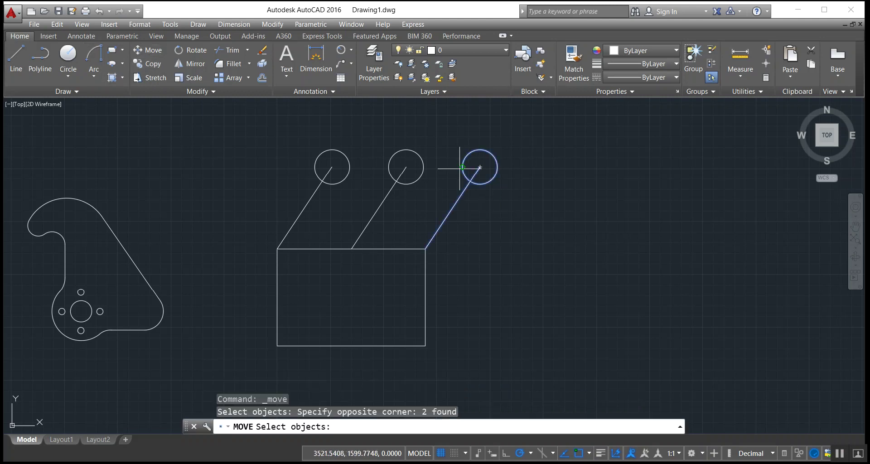
left_click(425, 248)
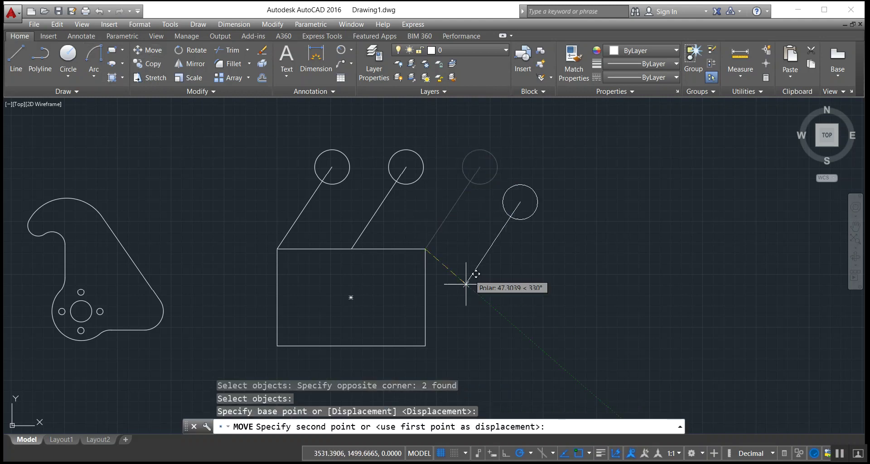
left_click(429, 296)
Erase the moved right circle and its line
left_click(512, 297)
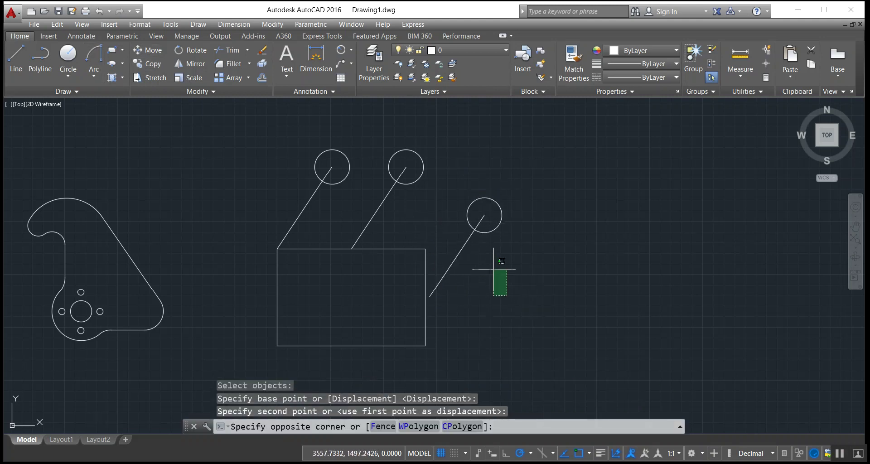
left_click(467, 228)
right_click(471, 227)
left_click(492, 286)
left_click(149, 64)
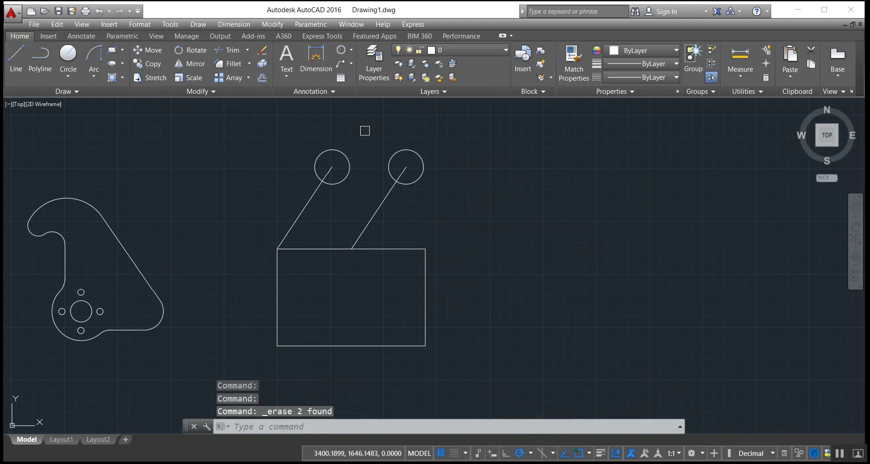
Copy the arm to the top-right corner, middle of the right edge, and bottom-right corner
left_click(439, 152)
left_click(358, 188)
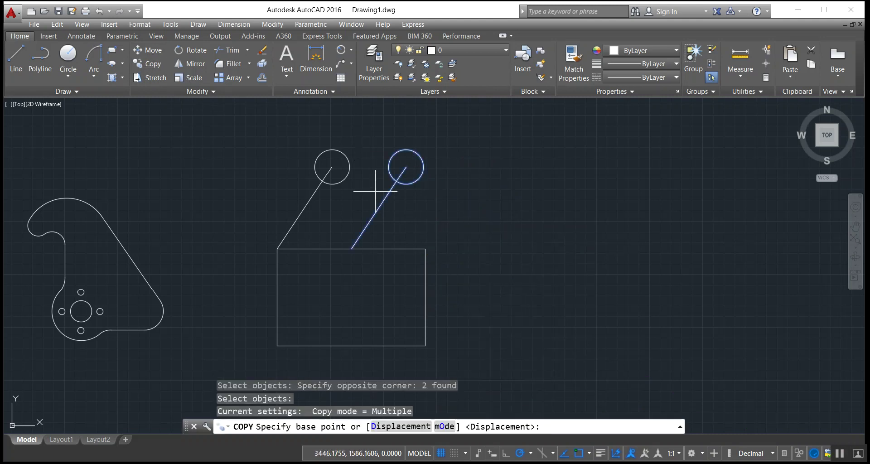
left_click(350, 248)
left_click(426, 248)
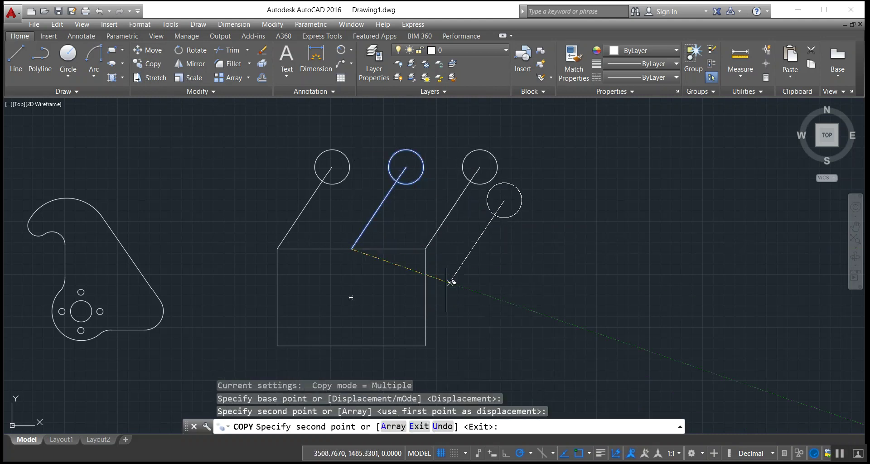
left_click(426, 297)
left_click(424, 345)
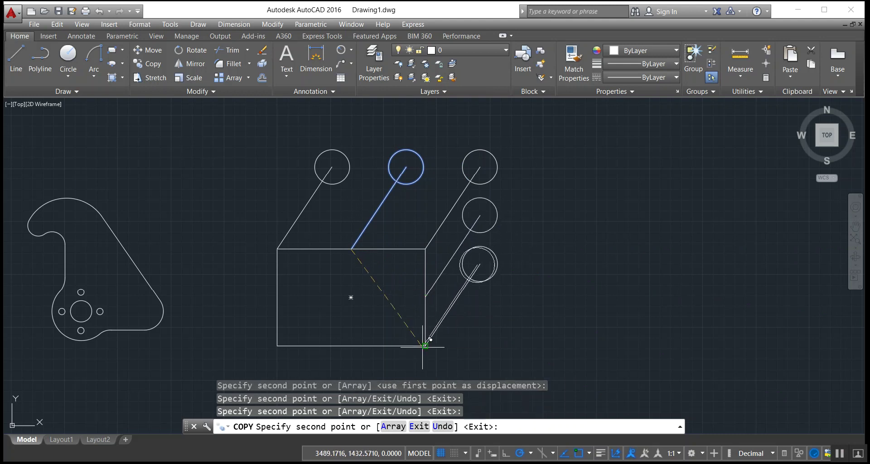
key("Return")
Window-select all the circle-and-line arms and erase them
left_click(505, 298)
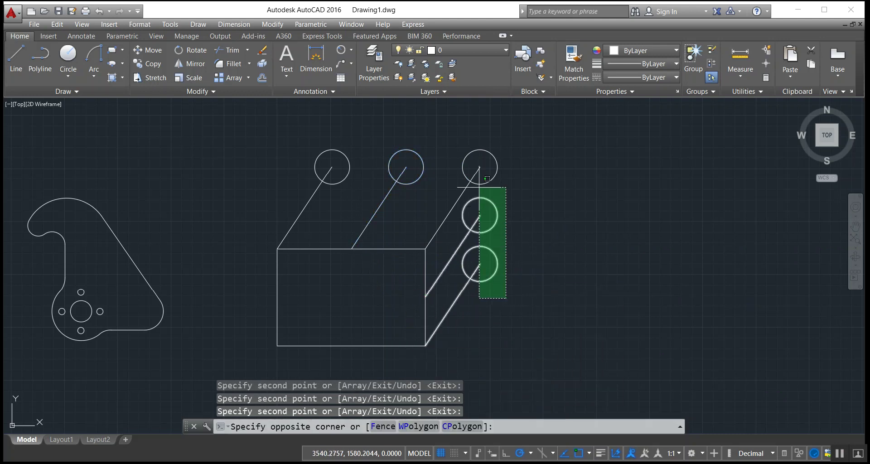
left_click(476, 179)
right_click(222, 152)
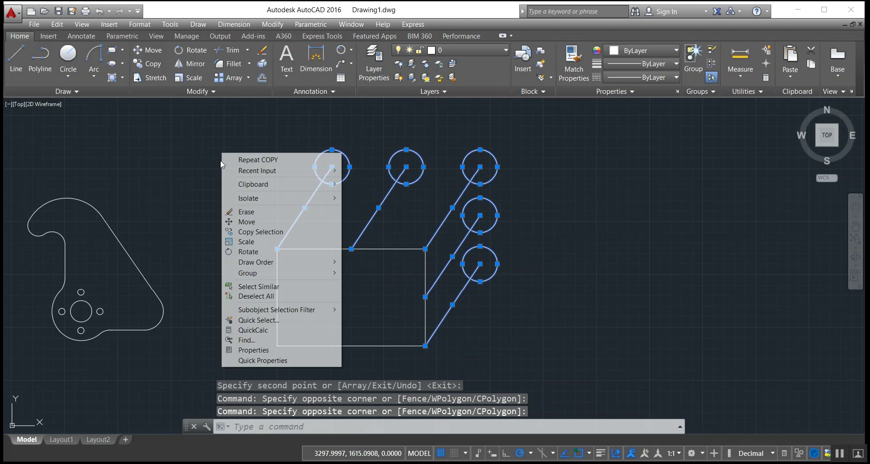
left_click(242, 210)
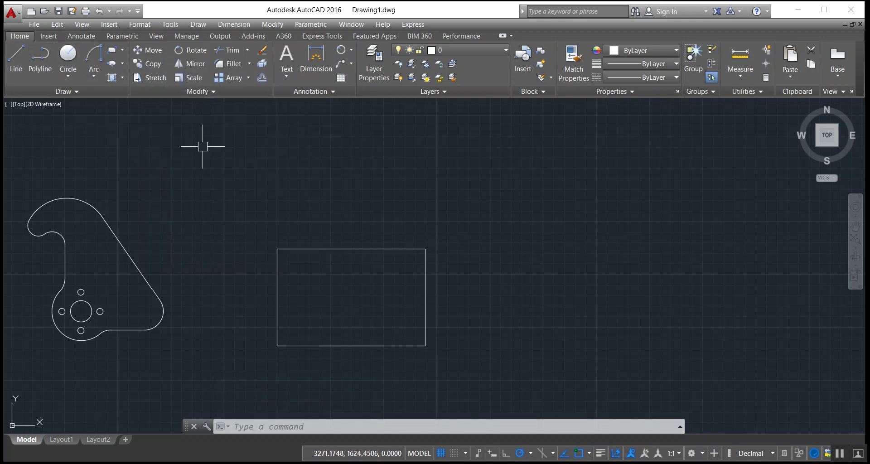
Draw a vertical line straight up from the rectangle's top-right corner
mouse_move(371, 196)
middle_mouse_down()
mouse_move(258, 183)
mouse_move(243, 201)
middle_mouse_up()
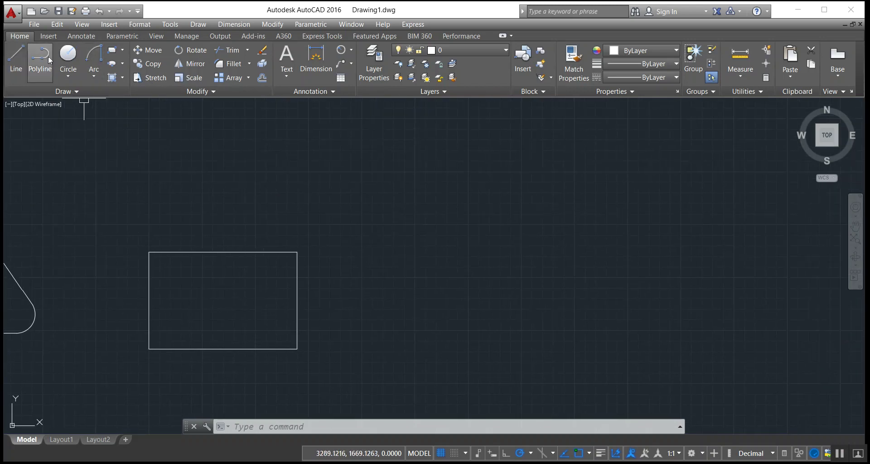
left_click(17, 58)
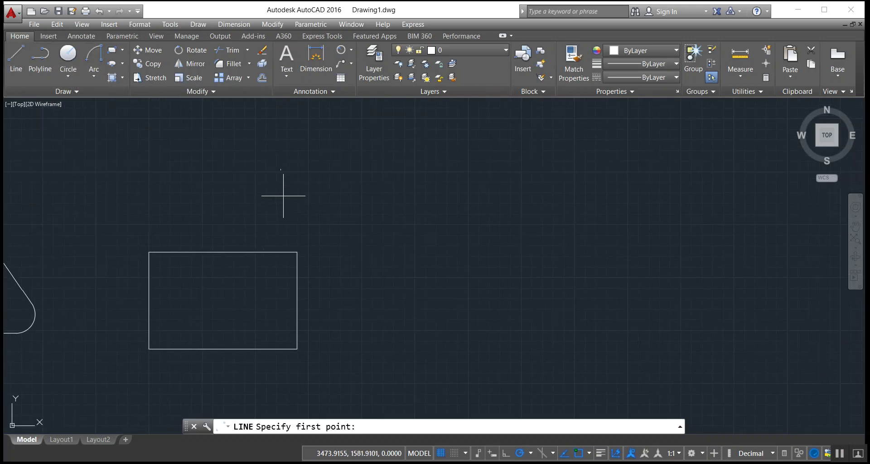
left_click(300, 252)
left_click(296, 172)
right_click(294, 171)
left_click(311, 177)
Add a default-radius circle centred on the line's top end, then select both
left_click(68, 57)
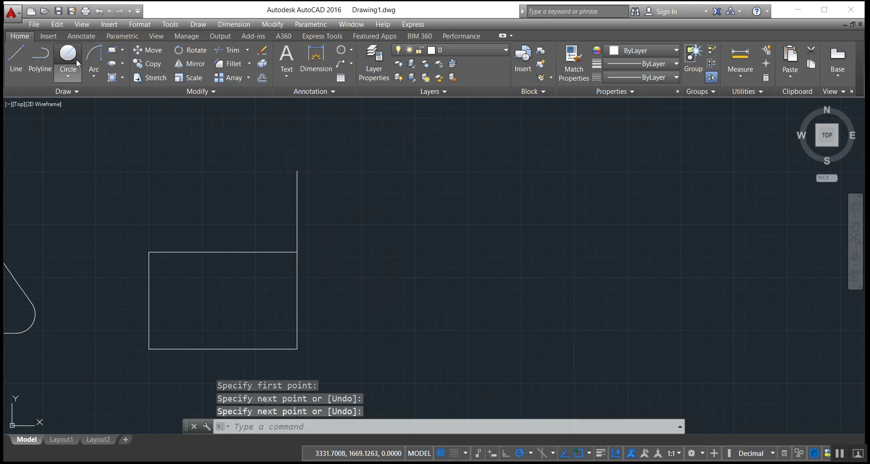
left_click(296, 171)
key("Return")
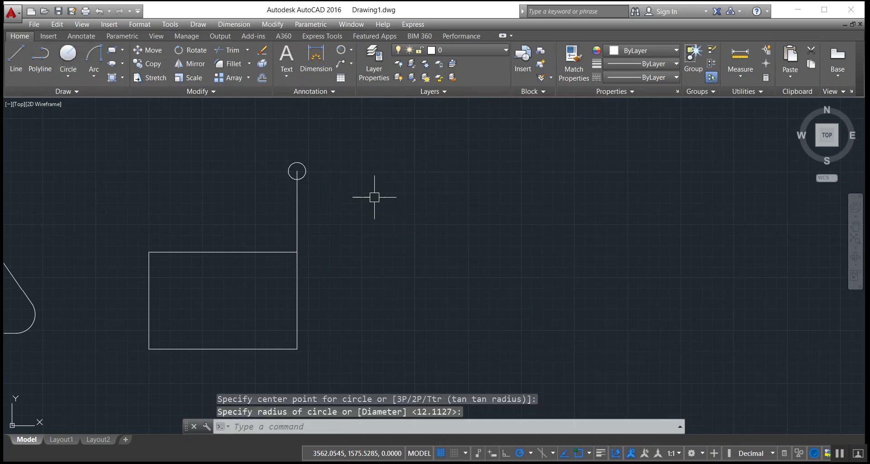
mouse_move(355, 227)
middle_mouse_down()
mouse_move(404, 223)
mouse_move(373, 224)
middle_mouse_up()
left_click(386, 202)
left_click(315, 167)
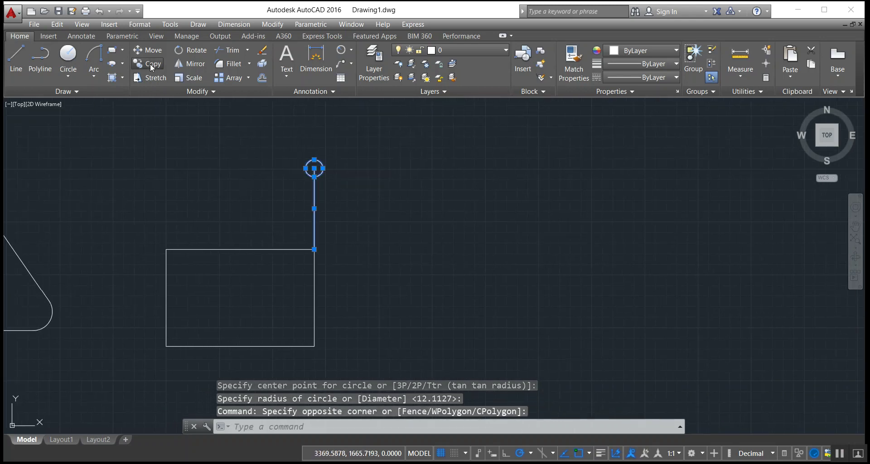
left_click(151, 63)
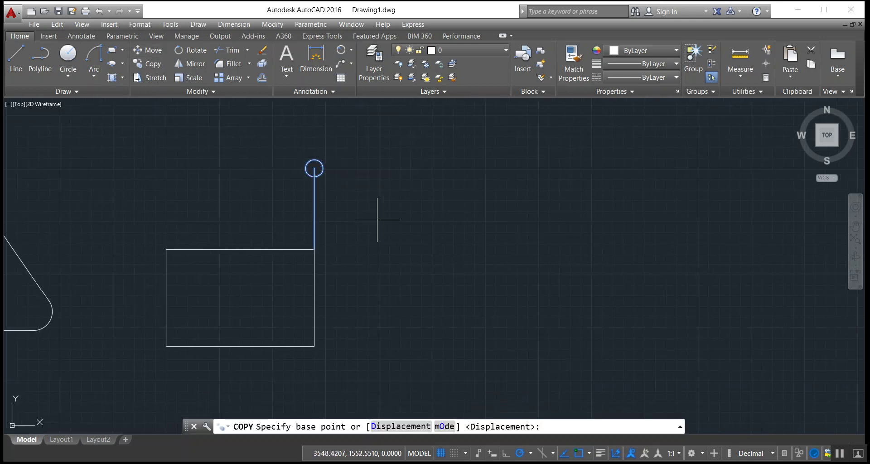
left_click(314, 249)
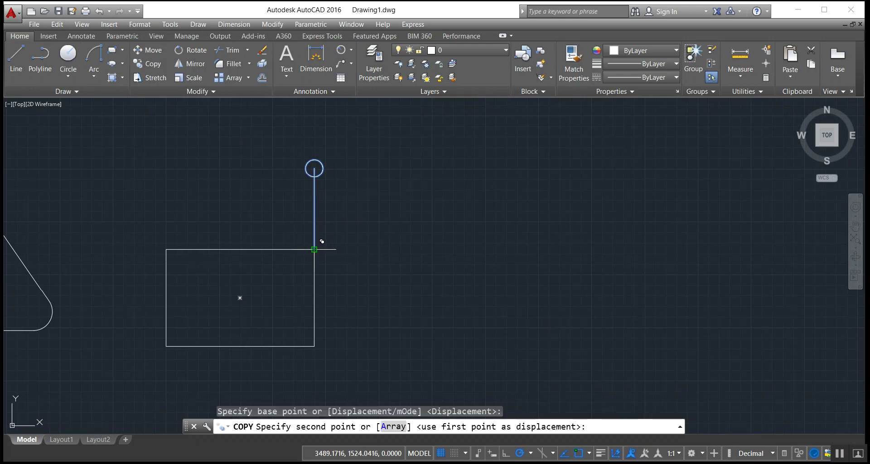
left_click(314, 168)
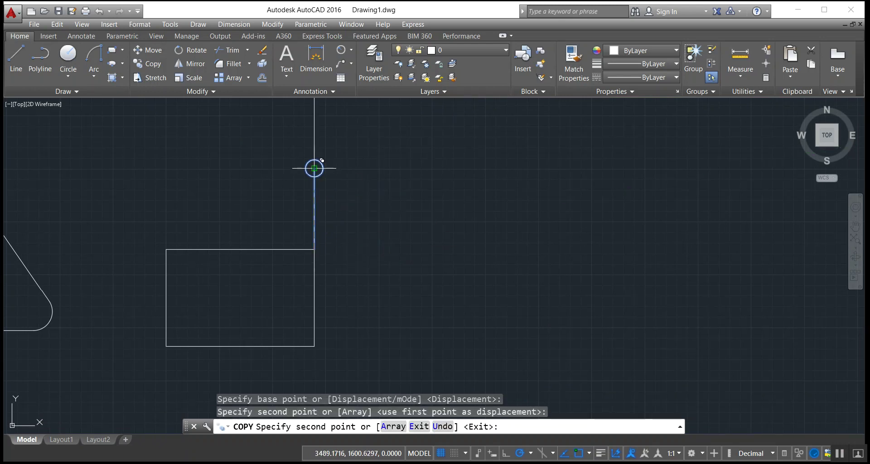
right_click(481, 216)
scroll(462, 237, "down", 3)
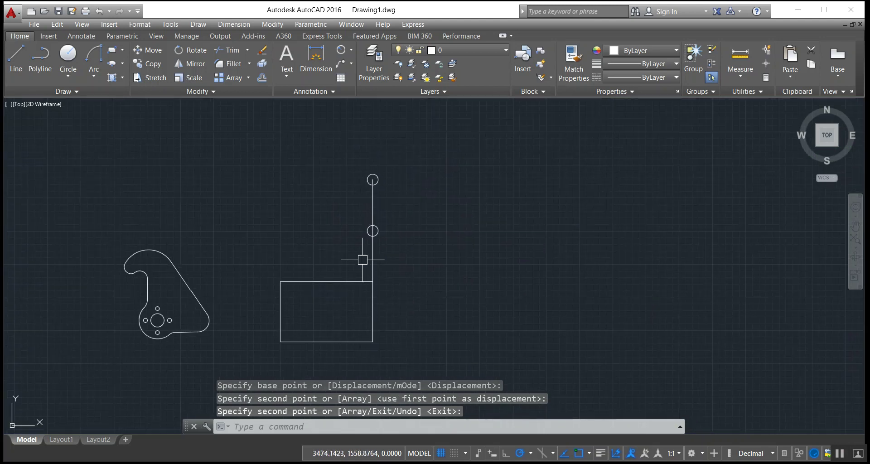
key("ctrl+z")
key("ctrl+z")
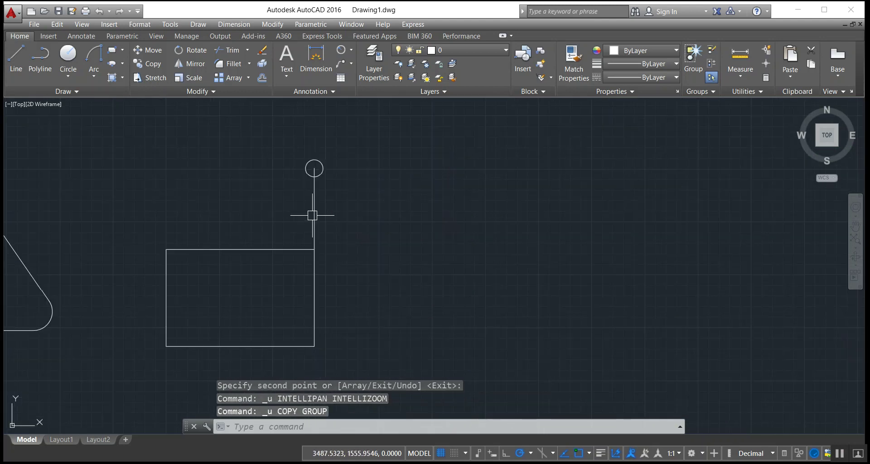
Move the circle and vertical line upward by their bottom endpoint
left_click(148, 50)
left_click(452, 286)
left_click(452, 209)
left_click(384, 188)
left_click(256, 149)
key("Return")
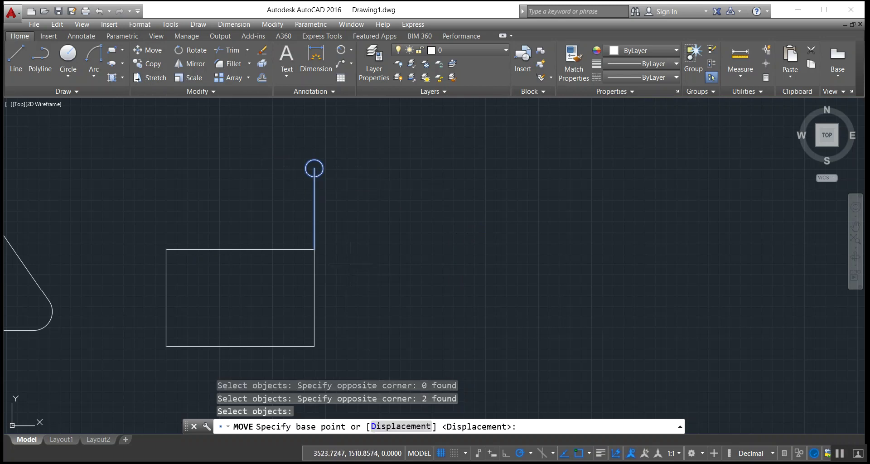
left_click(313, 249)
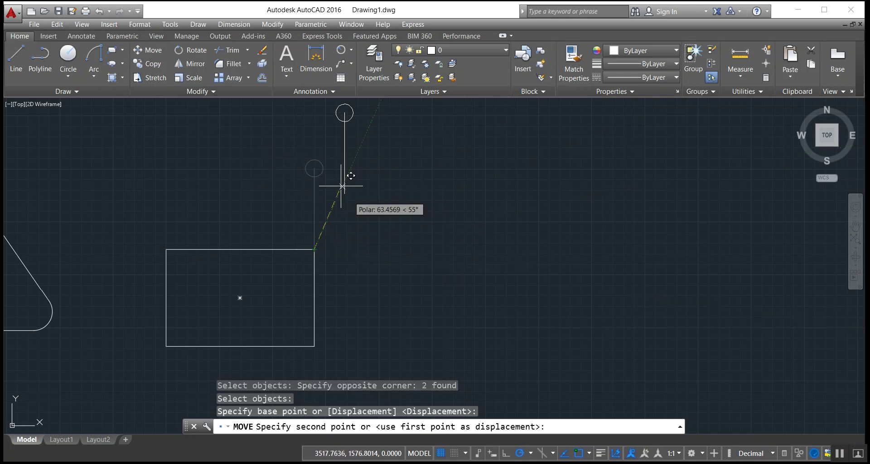
left_click(314, 168)
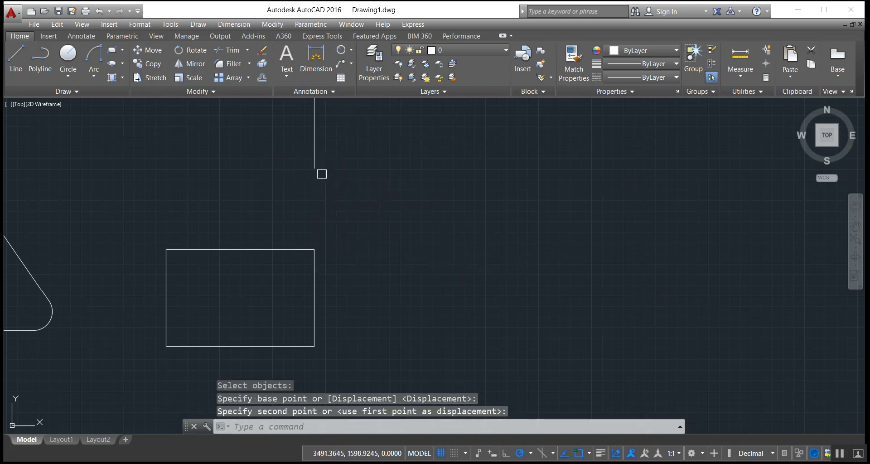
middle_click_drag(465, 263, 552, 338)
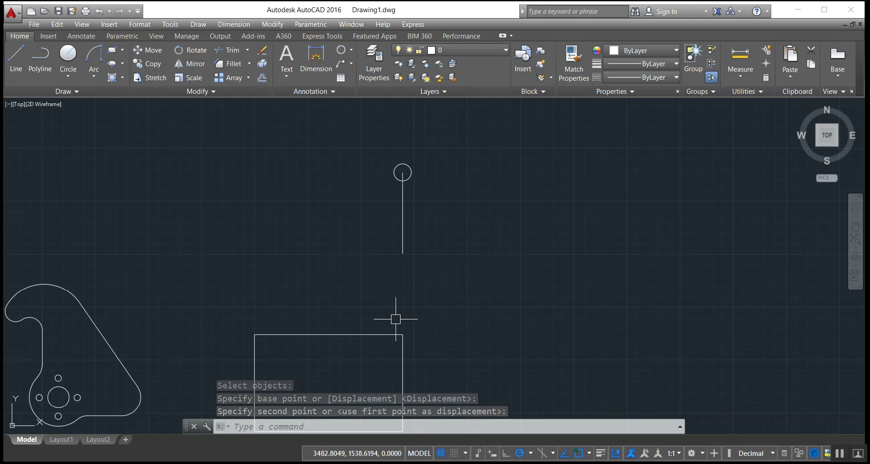
mouse_move(396, 319)
middle_mouse_down()
mouse_move(388, 270)
mouse_move(368, 270)
middle_mouse_up()
Move the arm over to the rectangle's top-left corner and reselect it
left_click(402, 209)
left_click(246, 111)
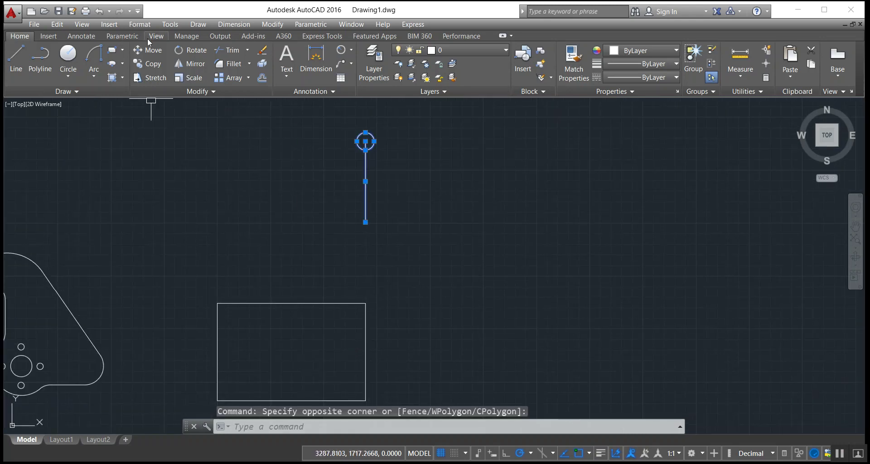
left_click(150, 50)
left_click(366, 222)
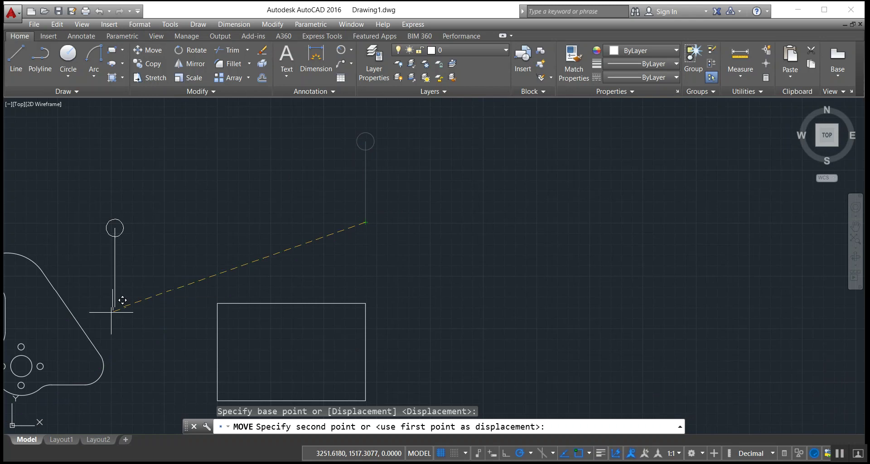
left_click(218, 303)
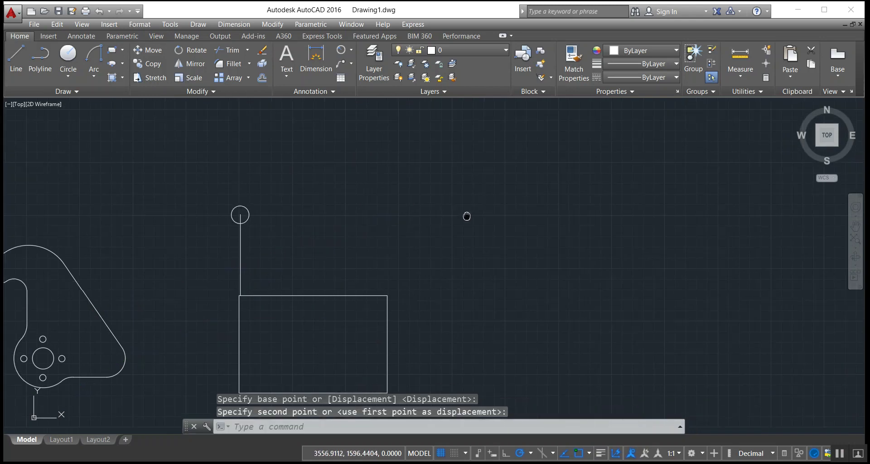
middle_click_drag(278, 256, 369, 227)
left_click(343, 235)
left_click(231, 164)
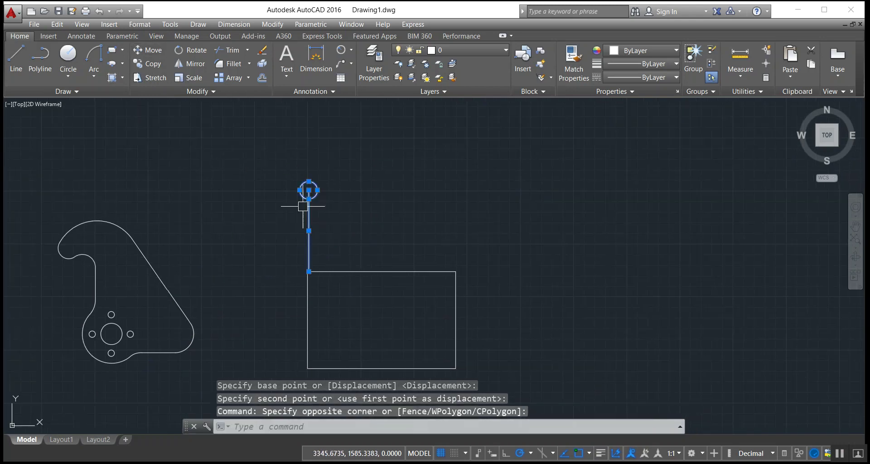
Zoom in and snap the line's bottom end exactly onto the top-left corner
scroll(363, 319, "up", 4)
scroll(77, 136, "up", 4)
scroll(375, 242, "up", 4)
middle_click_drag(431, 295, 253, 119)
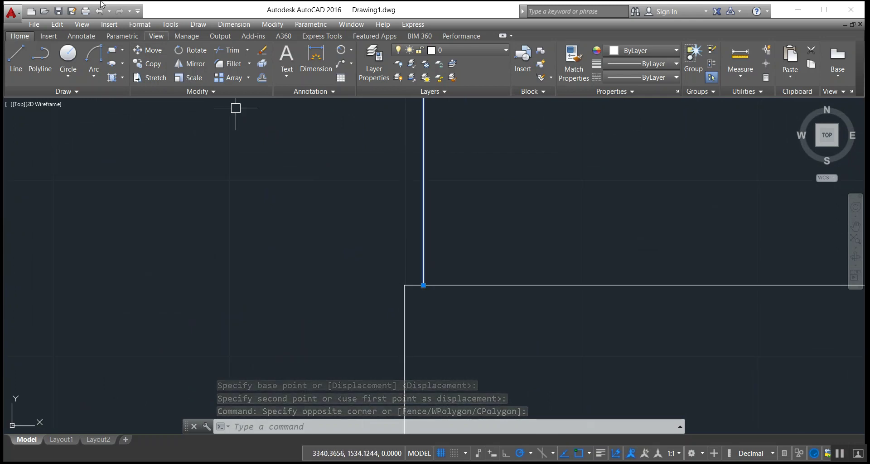
left_click(147, 50)
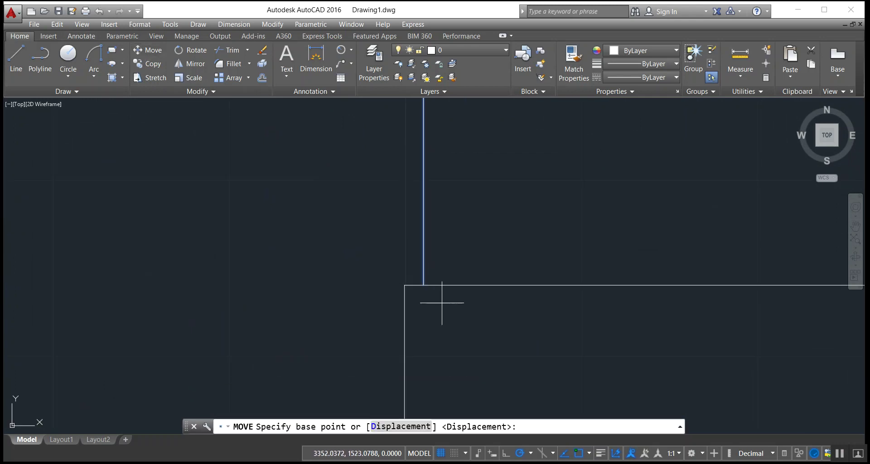
left_click(417, 286)
left_click(407, 286)
scroll(229, 253, "down", 3)
scroll(236, 295, "down", 2)
middle_click_drag(281, 285, 285, 242)
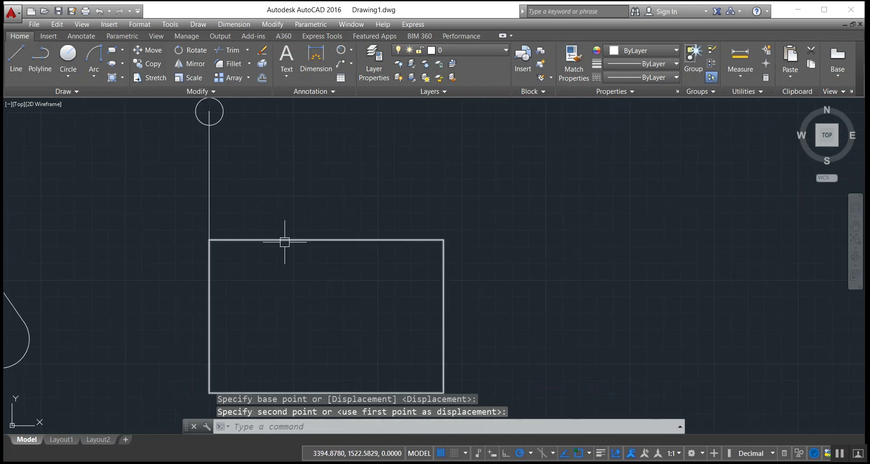
Draw a large circle centred near the rectangle's top-right corner
left_click(69, 56)
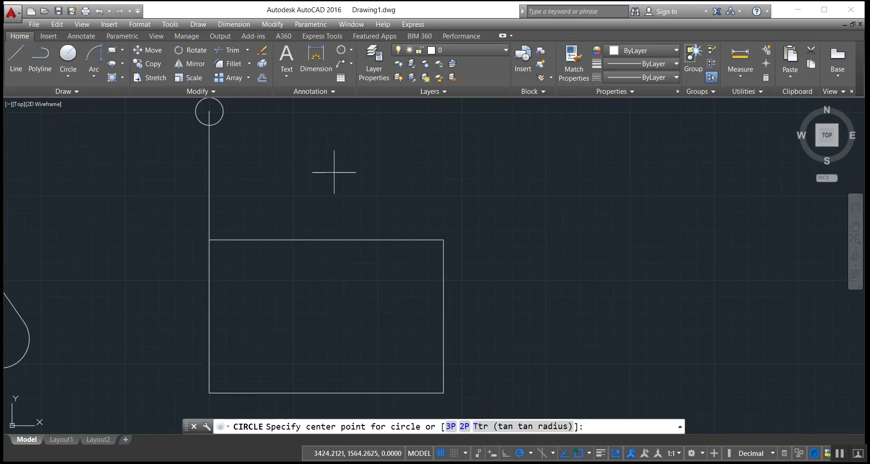
left_click(438, 239)
left_click(384, 211)
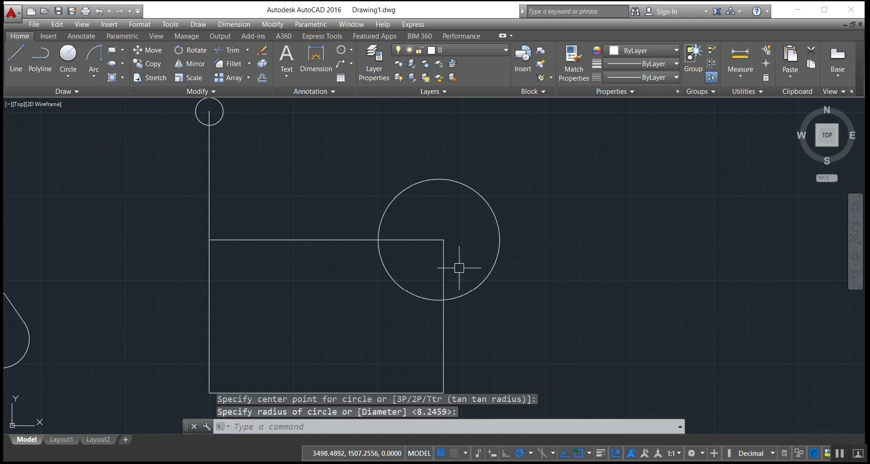
left_click(490, 205)
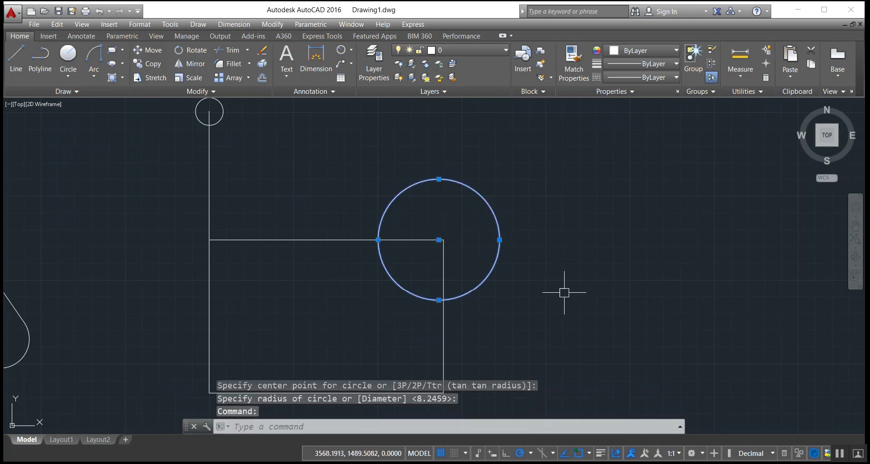
Drag the circle's centre grip onto the rectangle's upper-right corner
scroll(444, 219, "up", 5)
middle_click_drag(492, 299, 530, 209)
scroll(528, 213, "down", 4)
scroll(525, 197, "up", 2)
scroll(496, 227, "up", 2)
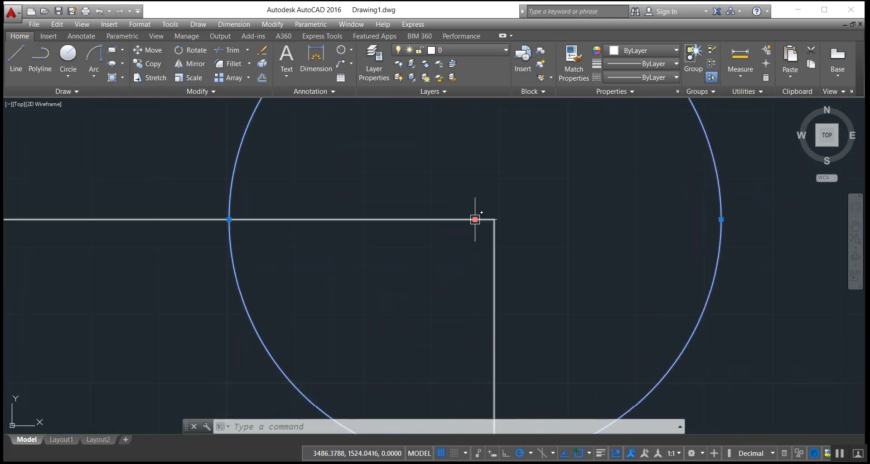
left_click(474, 219)
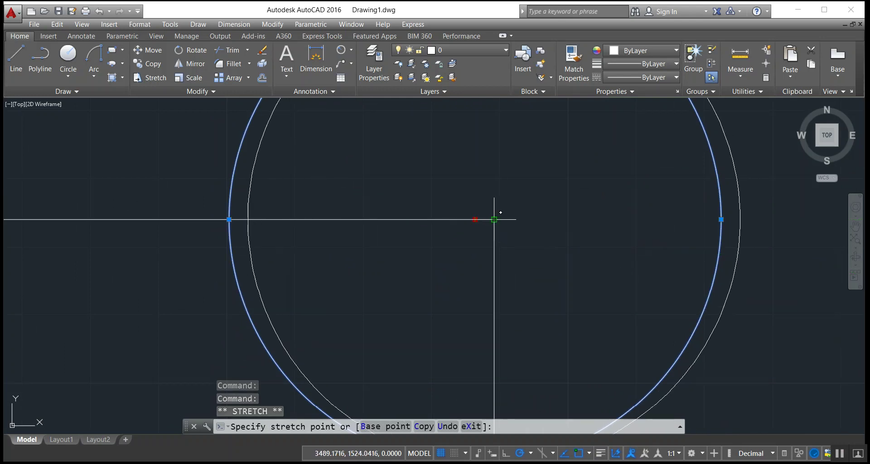
left_click(494, 219)
scroll(575, 263, "down", 6)
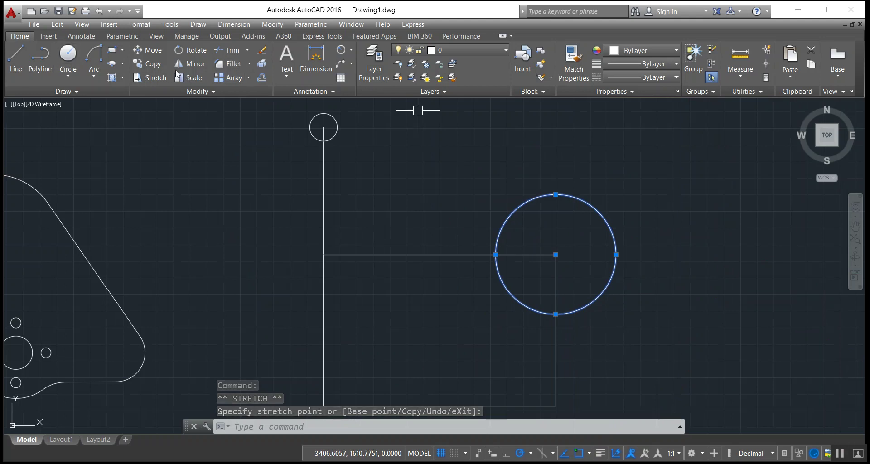
Draw a diagonal line inside the rectangle
left_click(23, 53)
left_click(457, 401)
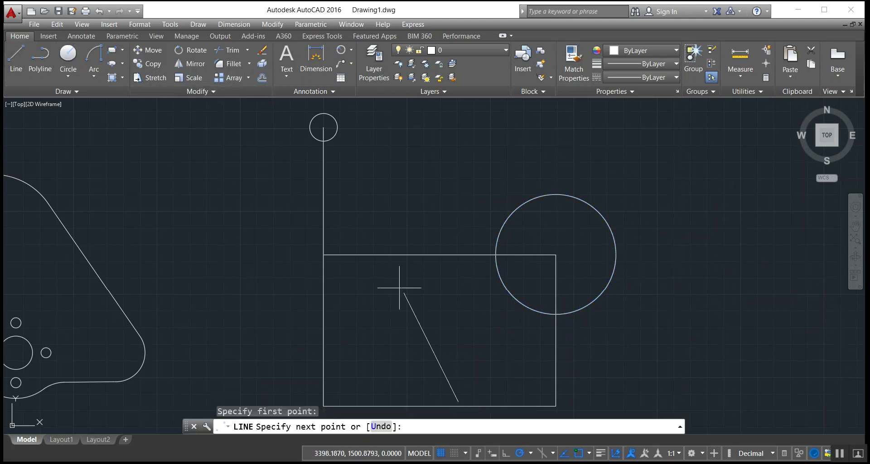
left_click(383, 255)
right_click(382, 255)
left_click(401, 262)
left_click(388, 265)
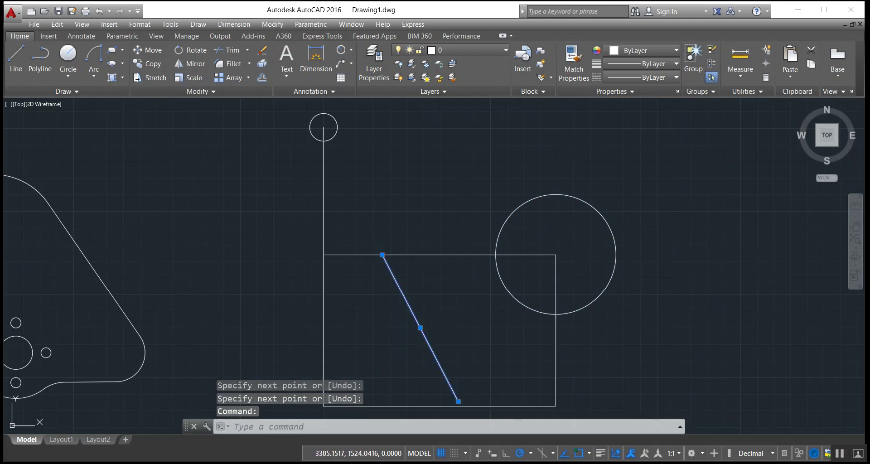
Grip-edit the diagonal's ends so it runs from the top edge down to the right side
left_click(382, 255)
left_click(323, 255)
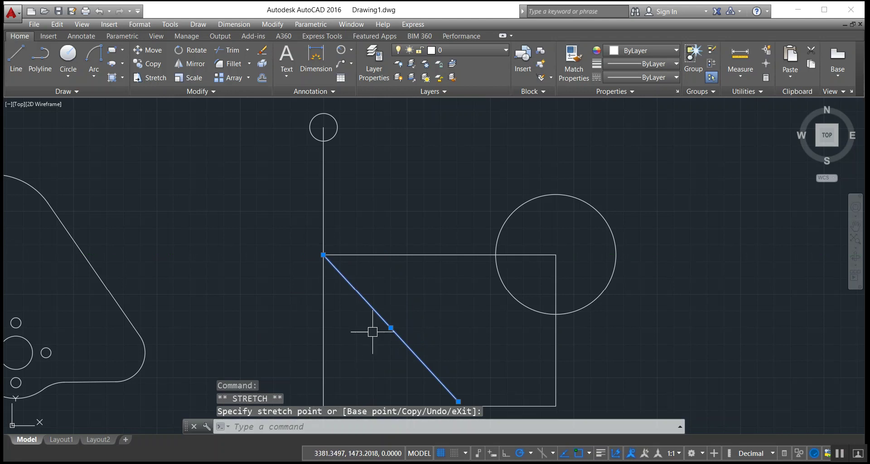
left_click(390, 327)
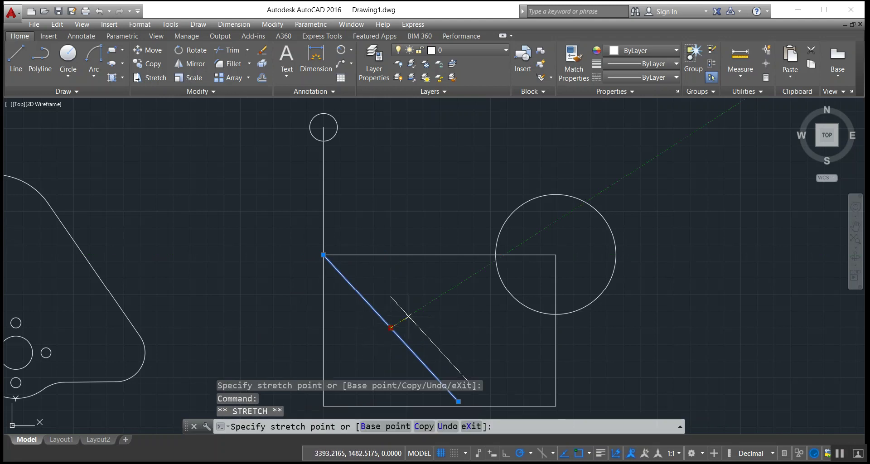
left_click(439, 255)
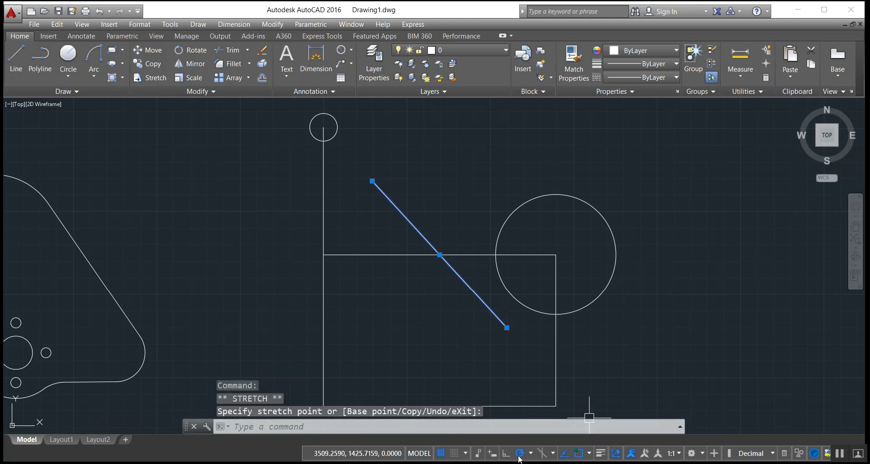
left_click(507, 327)
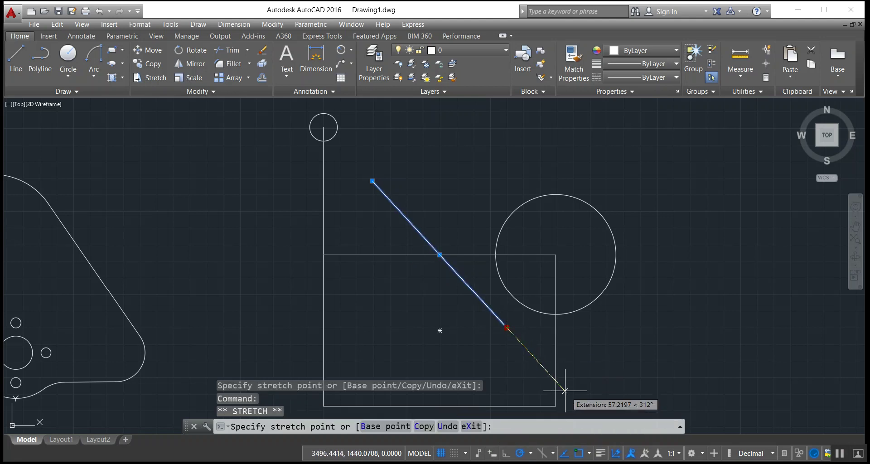
left_click(555, 380)
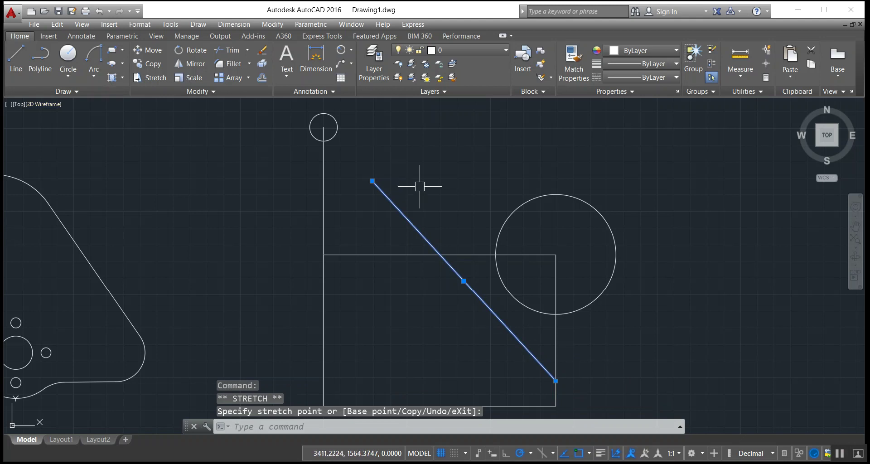
left_click(370, 180)
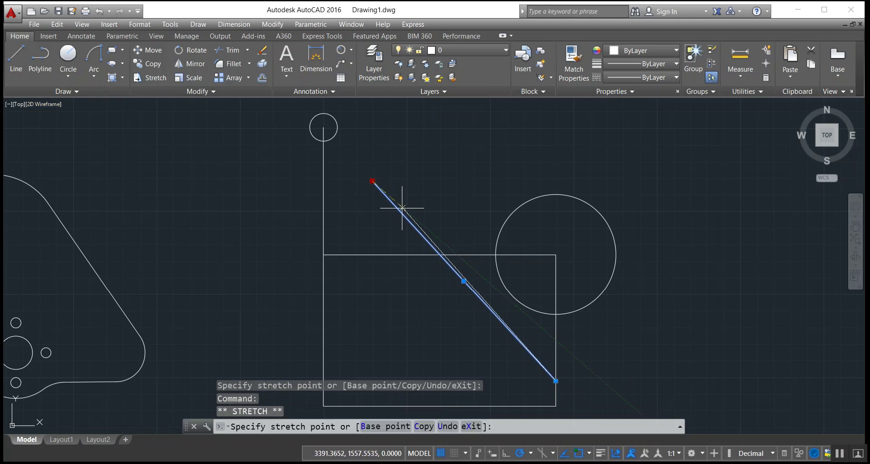
left_click(437, 251)
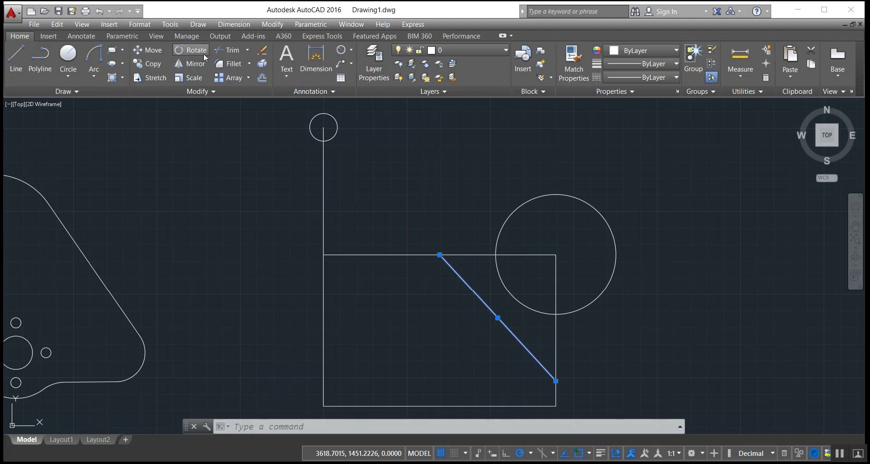
scroll(407, 191, "down", 2)
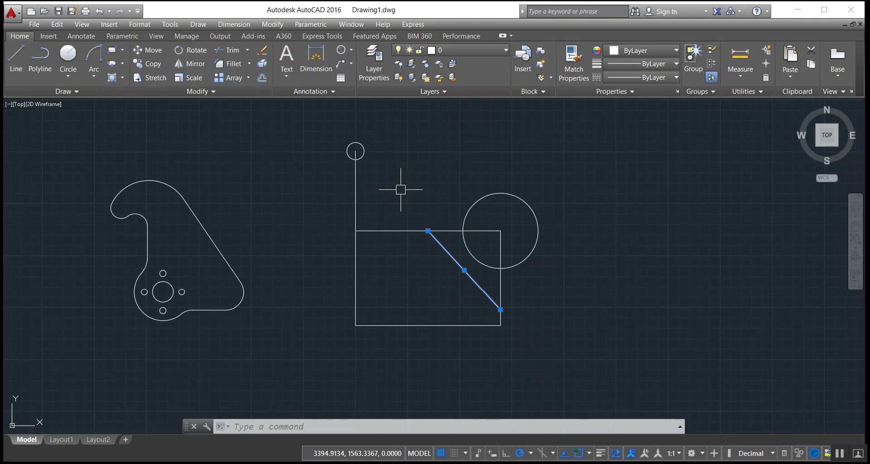
key("Escape")
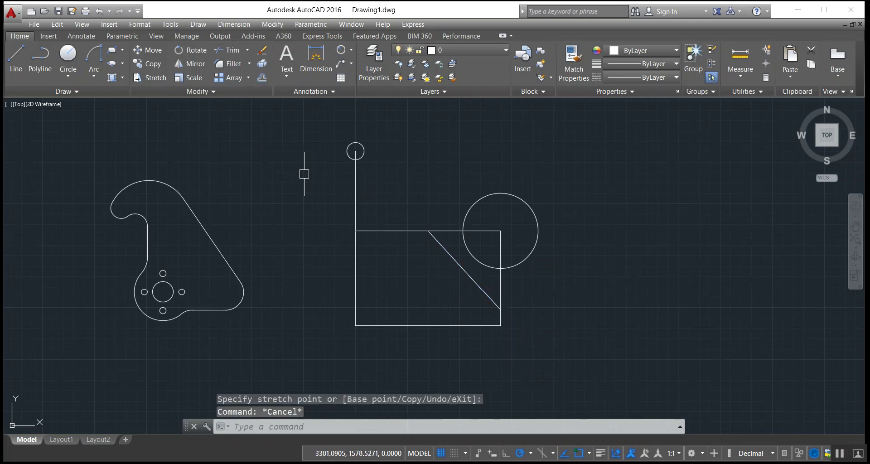
left_click(186, 51)
left_click(377, 150)
left_click(349, 156)
left_click(376, 167)
left_click(349, 182)
key("Return")
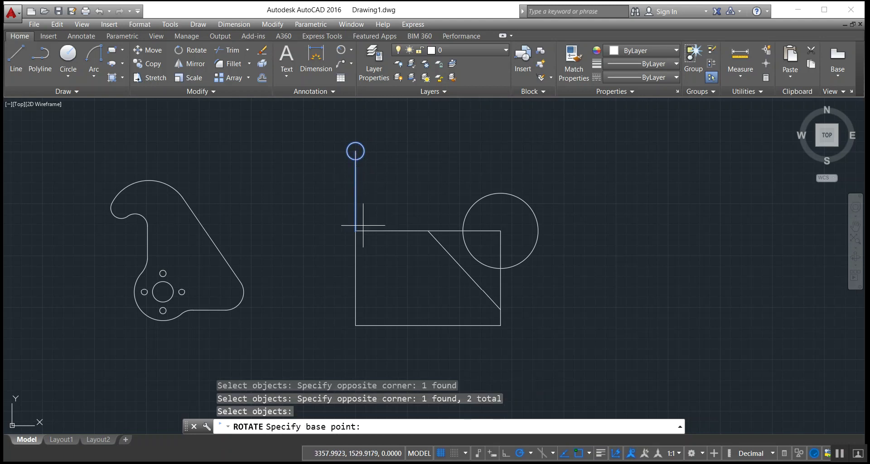
left_click(356, 231)
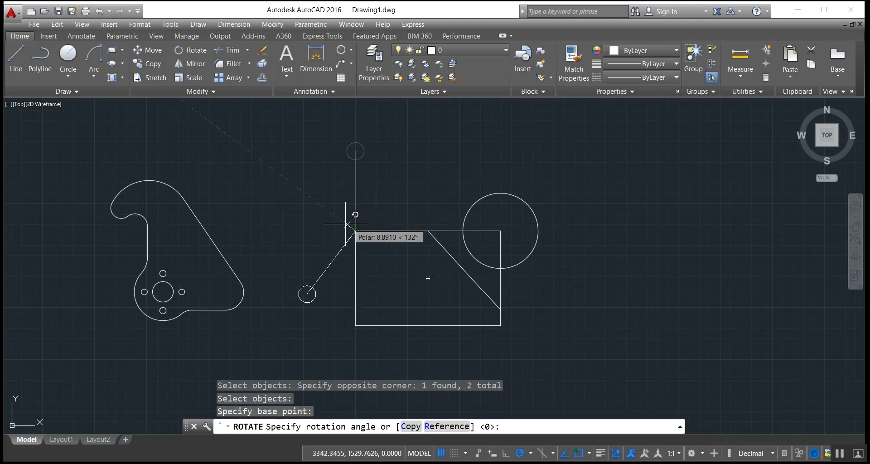
left_click(189, 51)
left_click(554, 346)
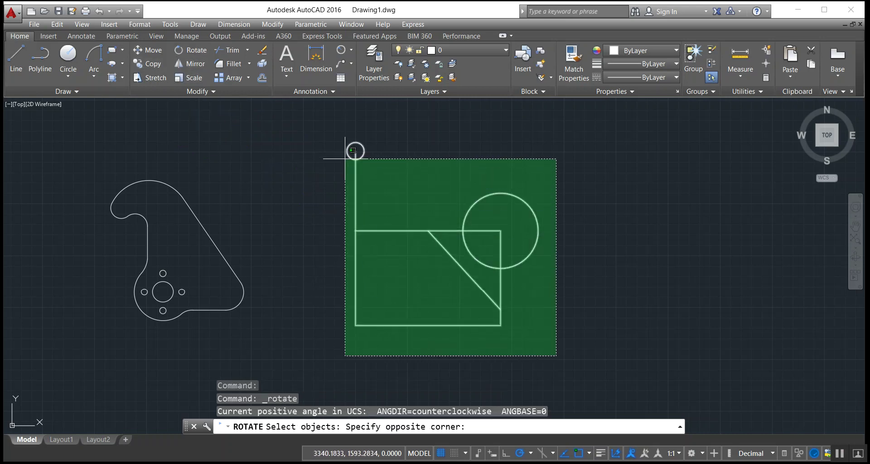
left_click(346, 157)
key("Return")
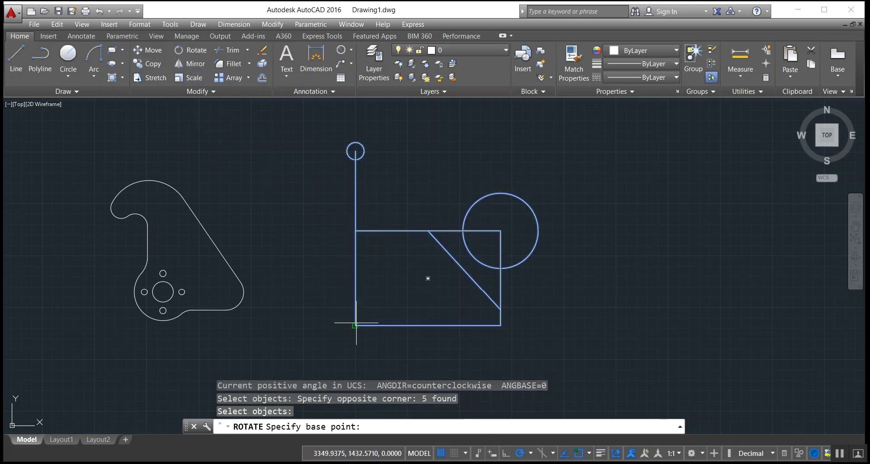
left_click(355, 325)
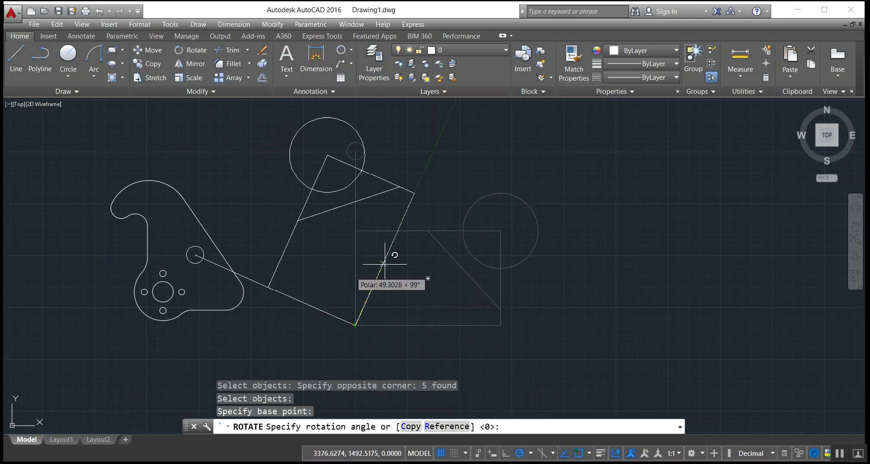
right_click(478, 274)
left_click(507, 289)
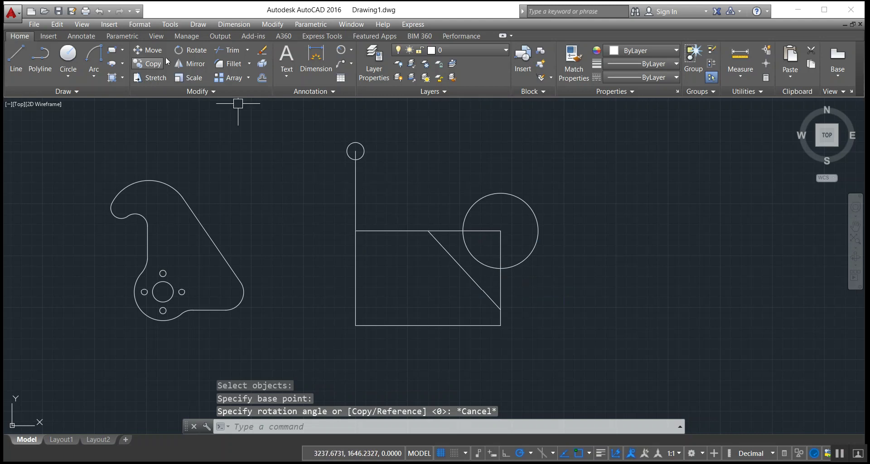
left_click(188, 52)
Rotate the small circle and its vertical line 30° about the line's lower end
left_click(370, 177)
left_click(321, 167)
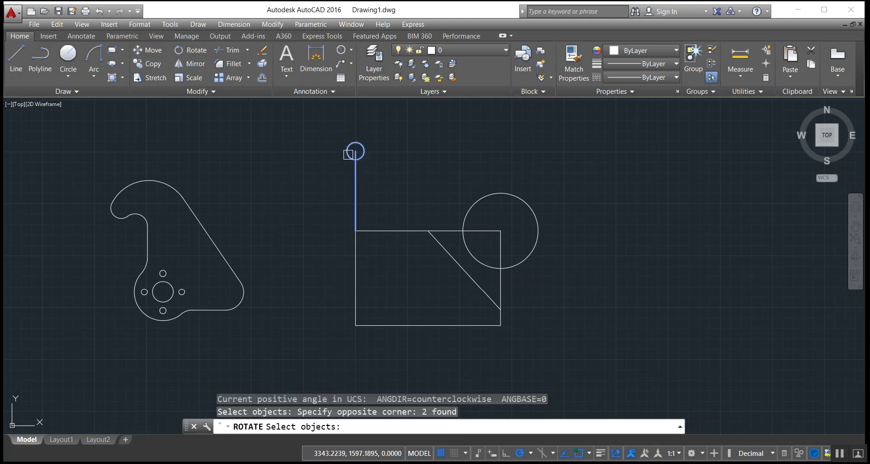
key("Return")
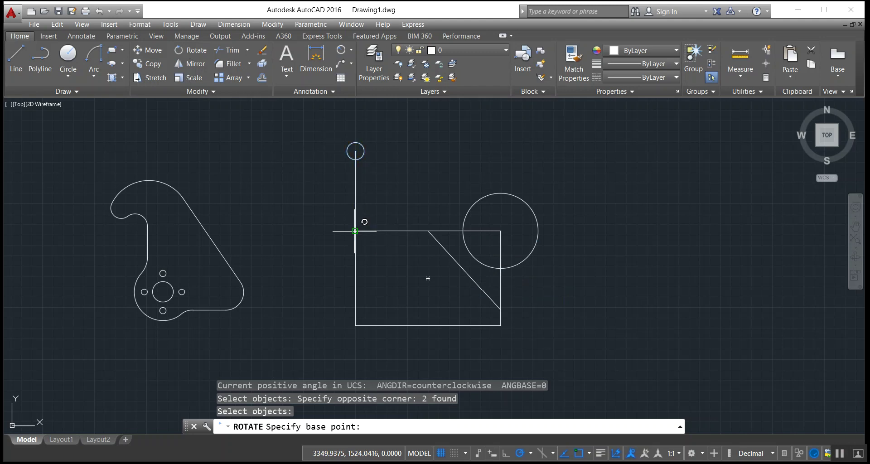
left_click(355, 231)
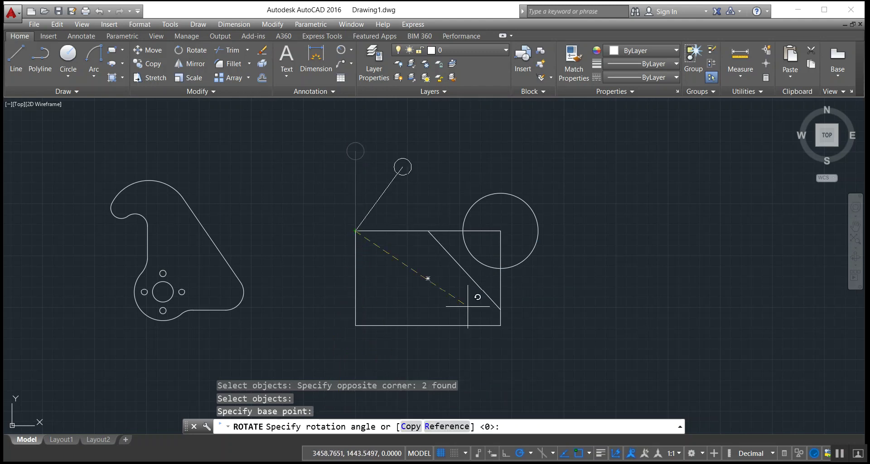
type("30")
key("Return")
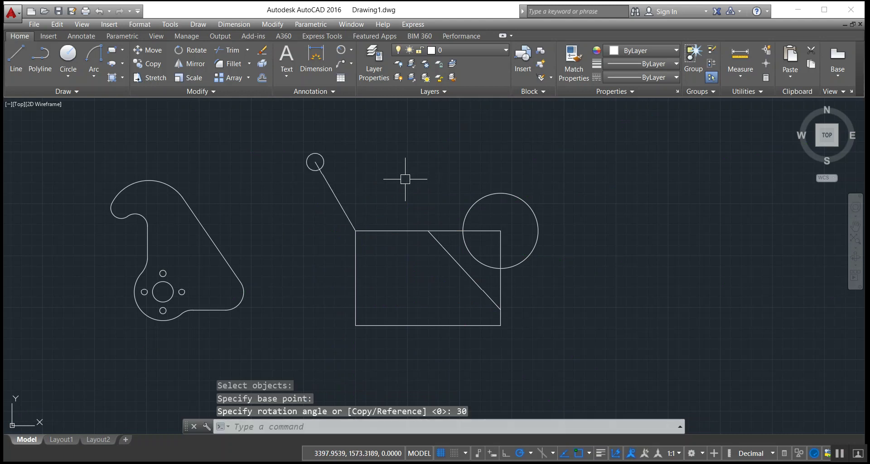
Rotate the tilted arm and circle back by -30° so they stand vertical again
left_click(191, 50)
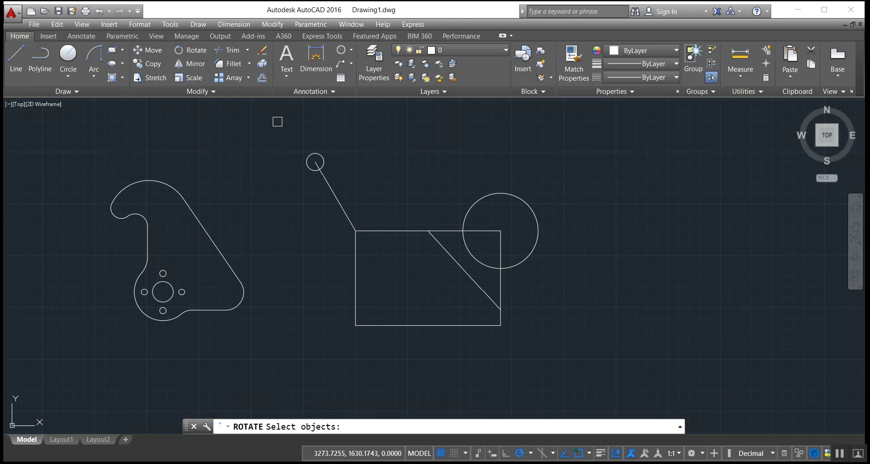
left_click(340, 163)
left_click(294, 164)
key("Return")
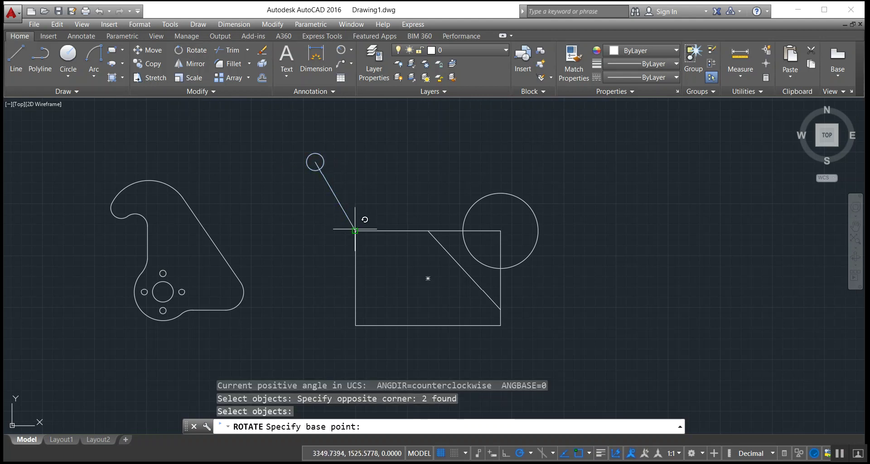
left_click(355, 231)
type("-3")
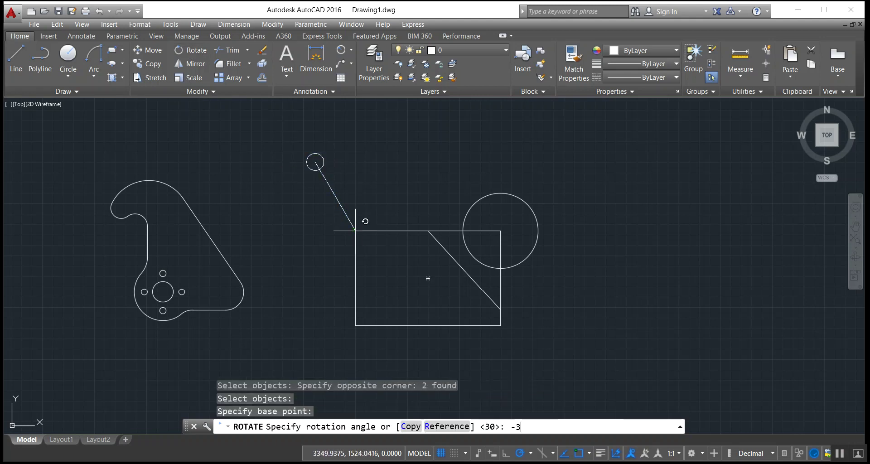
key("Return")
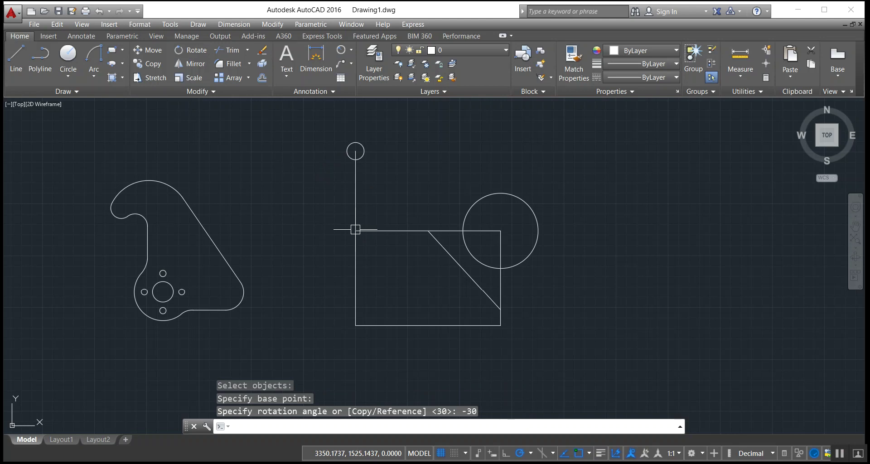
Rotate the circle and arm 50° about the rectangle's top-left corner, then reselect the tilted arm
left_click(199, 50)
left_click(403, 166)
left_click(336, 140)
key("Return")
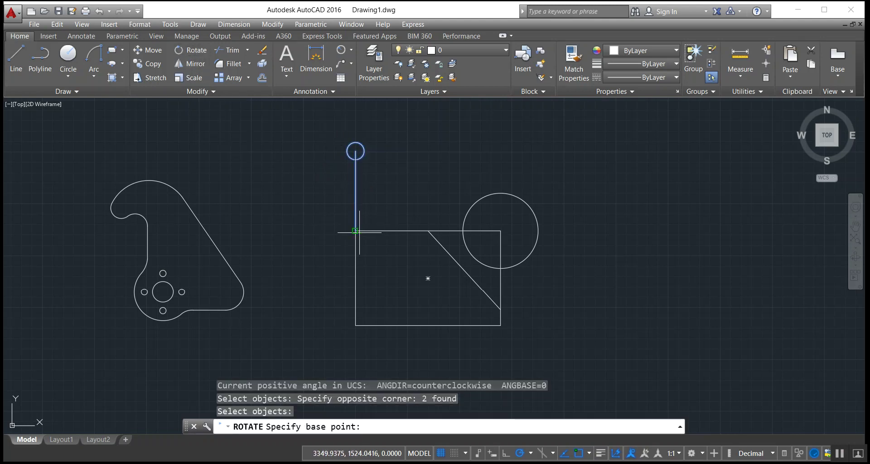
left_click(360, 232)
type("5")
key("Return")
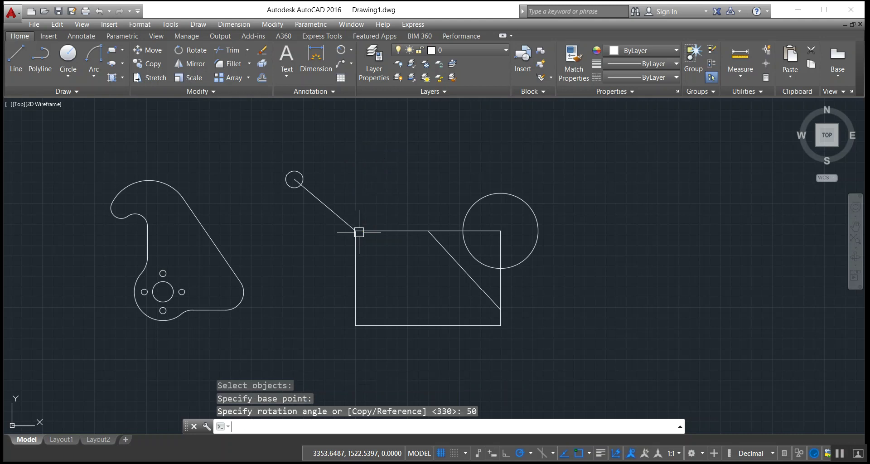
left_click(188, 51)
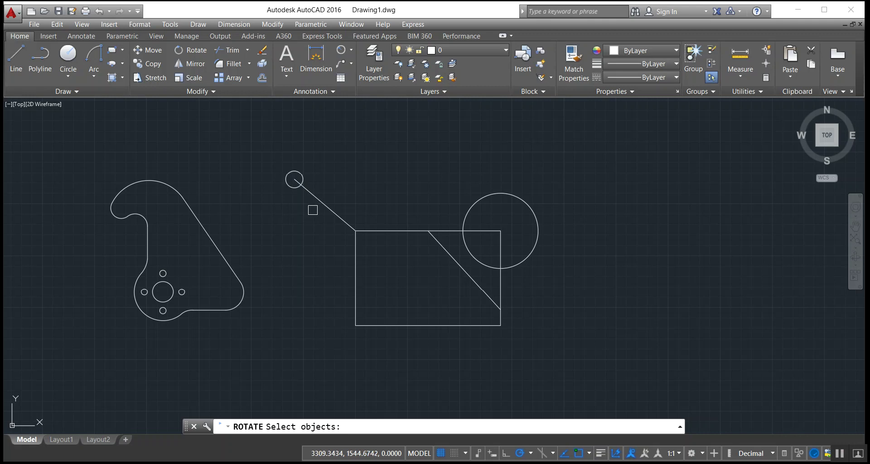
left_click_drag(311, 152, 296, 174)
key("Return")
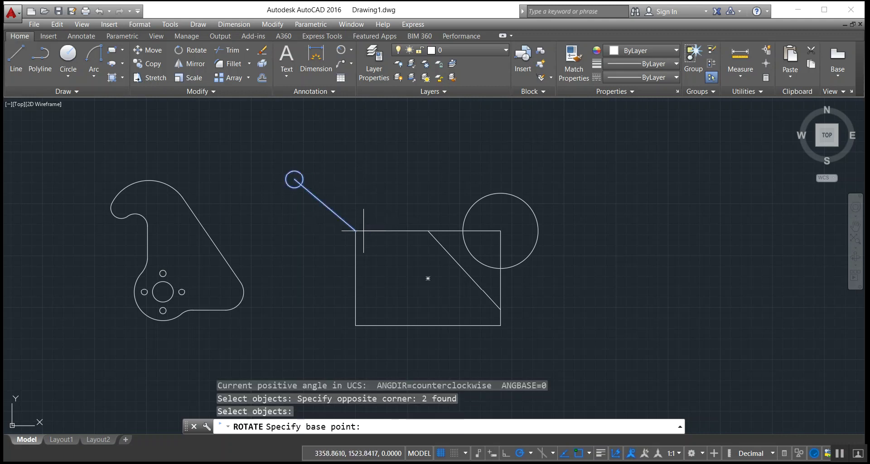
Create a copy of the arm rotated -50° about the rectangle's top-left corner
left_click(355, 230)
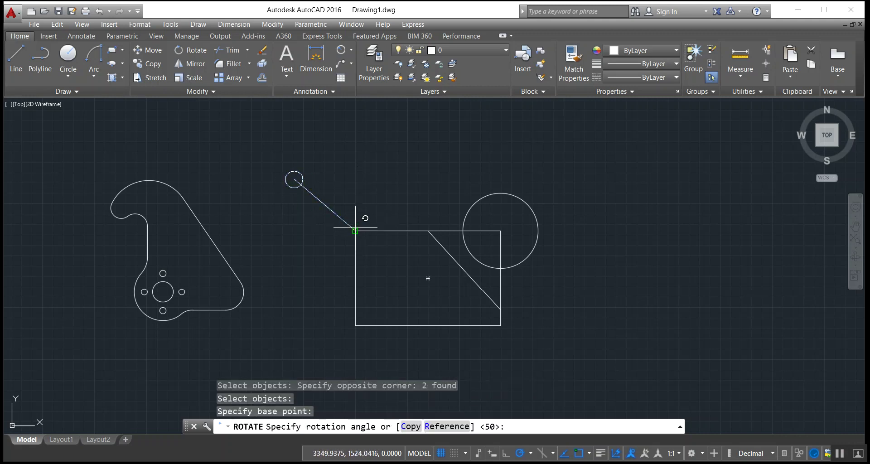
left_click(411, 427)
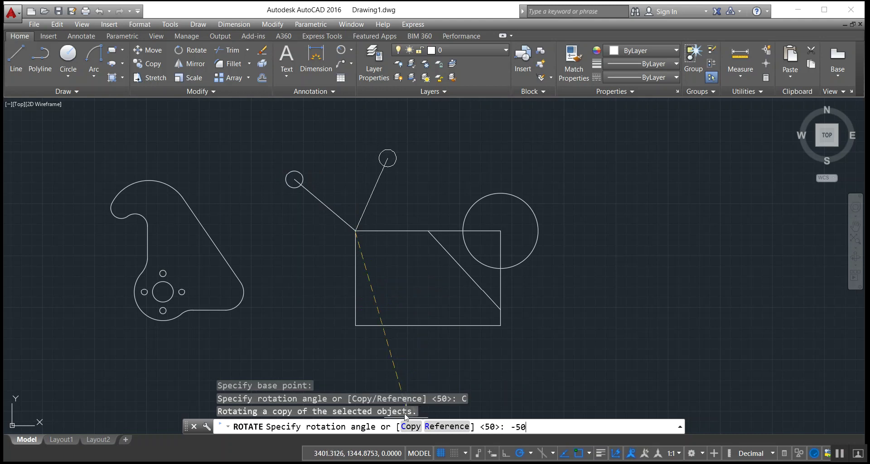
key("Return")
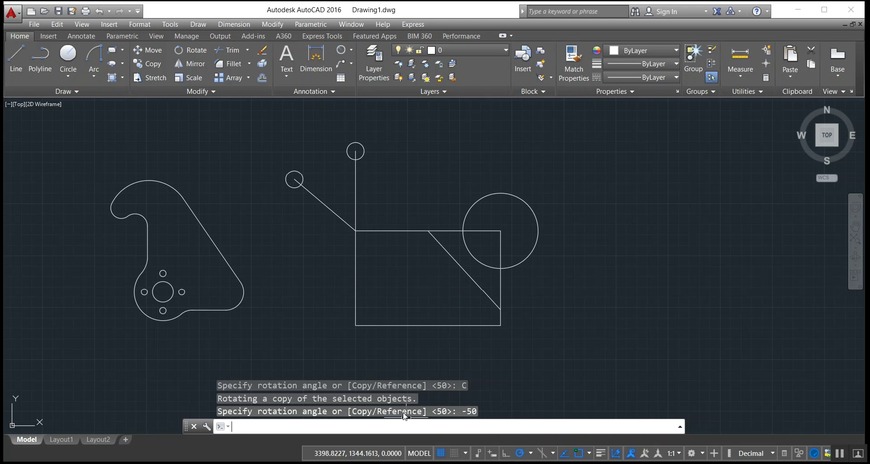
Add a 40° rotated copy of the vertical arm about the same corner, then select the slanted arms
left_click(190, 51)
left_click(358, 157)
left_click(351, 168)
key("Return")
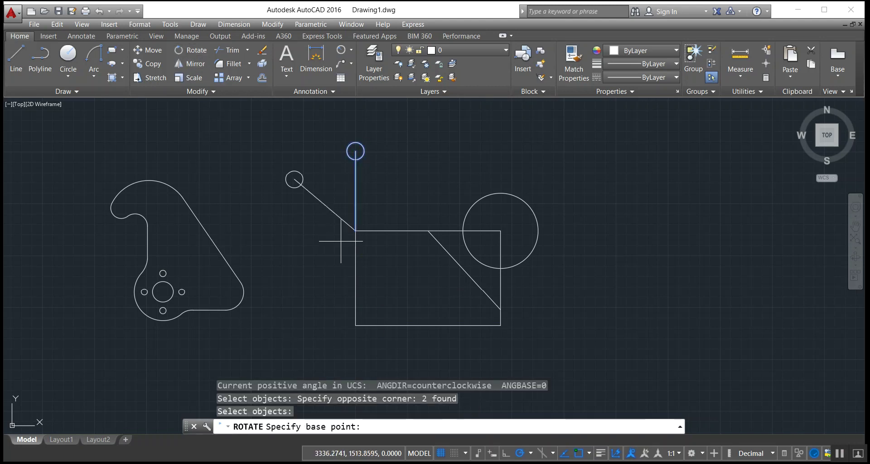
left_click(355, 230)
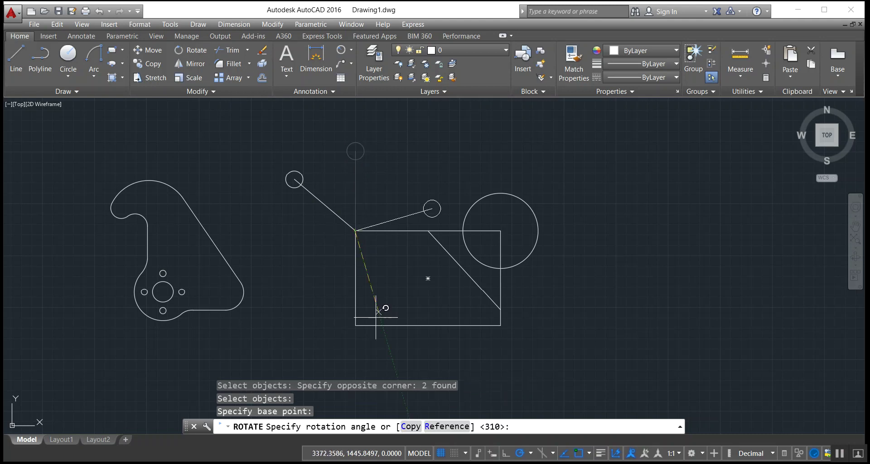
left_click(411, 426)
type("40")
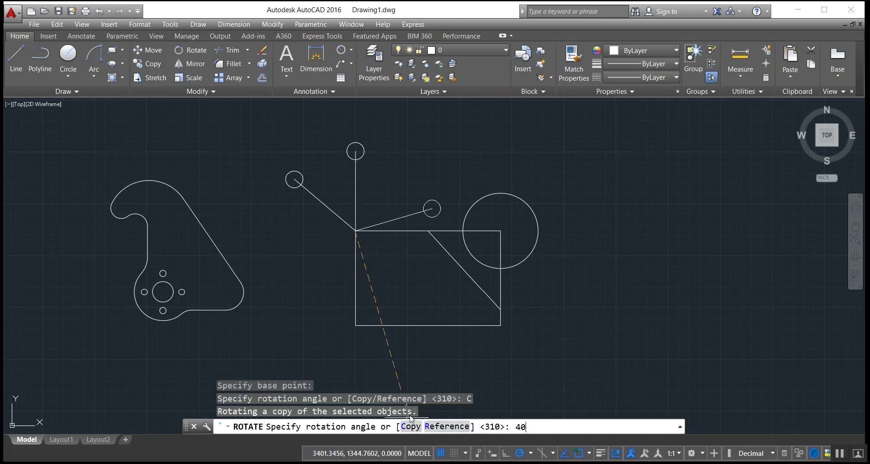
key("Return")
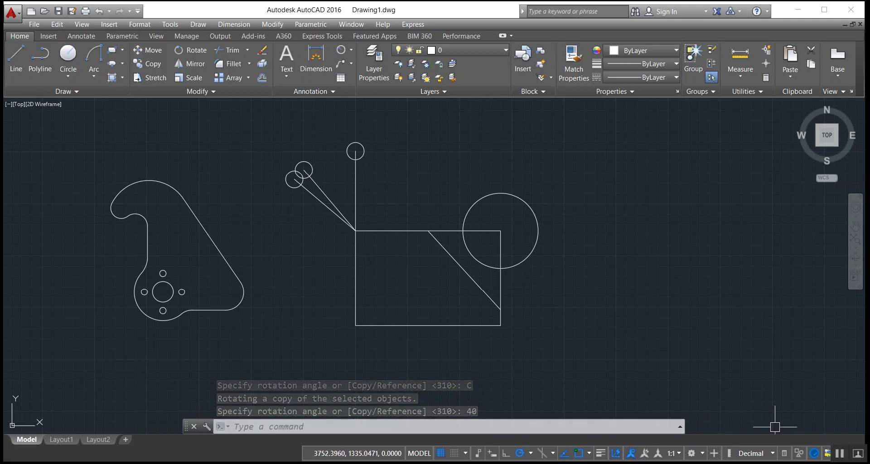
left_click(311, 213)
left_click(271, 153)
right_click(272, 152)
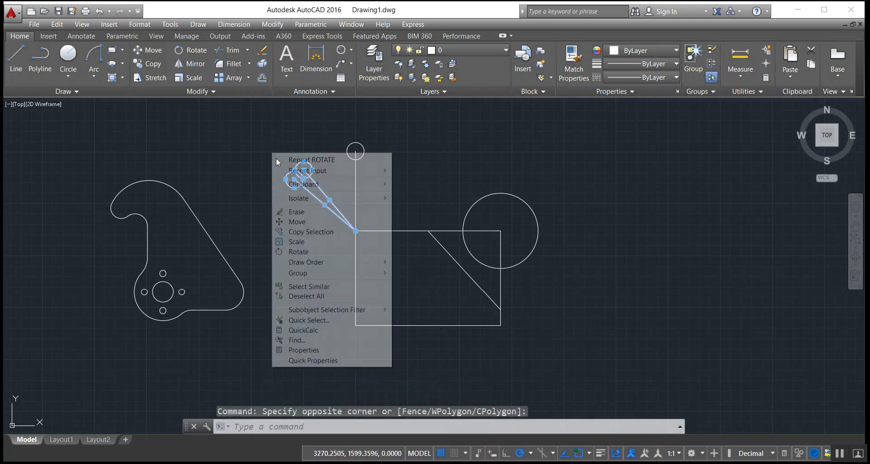
Erase the two slanted circle-capped arms and pan over to empty drawing space
left_click(294, 212)
left_click(286, 215)
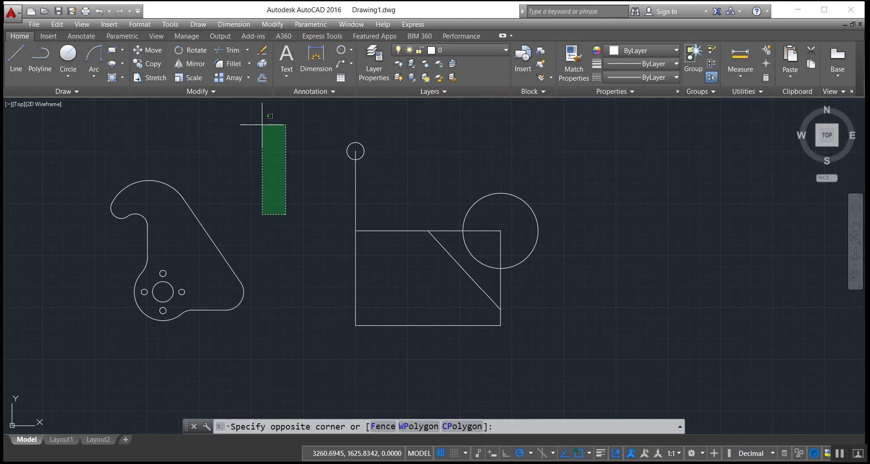
left_click(263, 134)
mouse_move(310, 155)
middle_mouse_down()
mouse_move(188, 136)
mouse_move(93, 107)
middle_mouse_up()
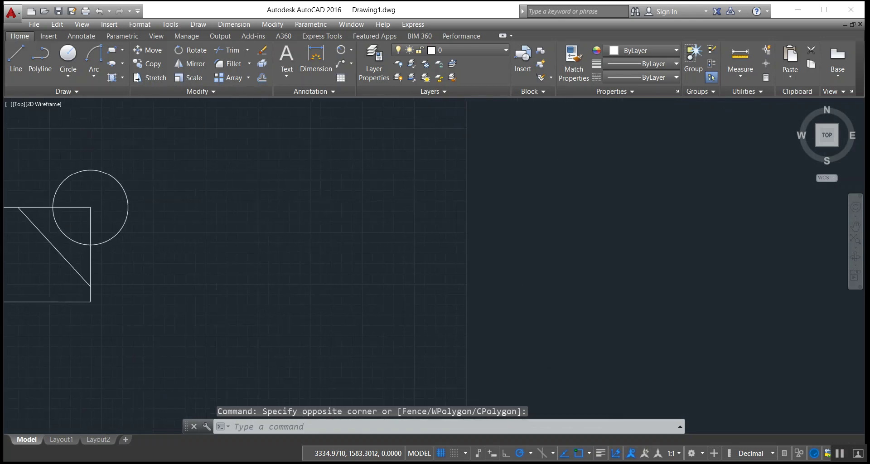
Draw a rectangle and a slanted line rising up-right from its top-left corner
left_click(112, 50)
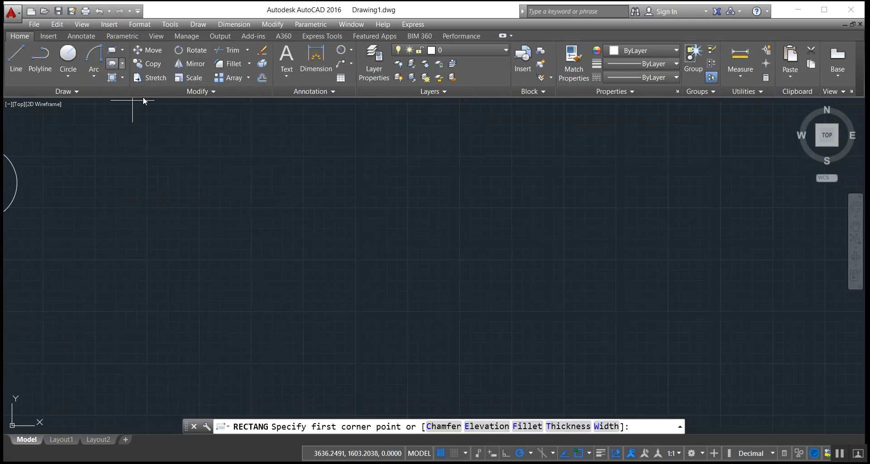
left_click(192, 213)
left_click(338, 310)
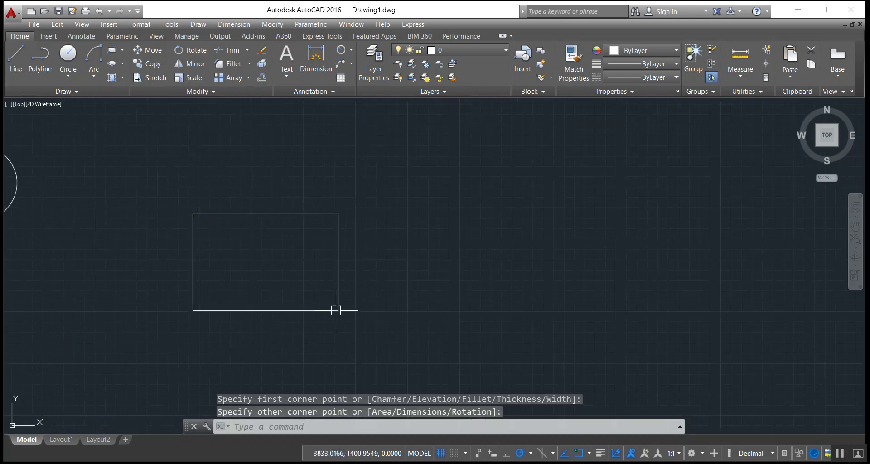
left_click(16, 66)
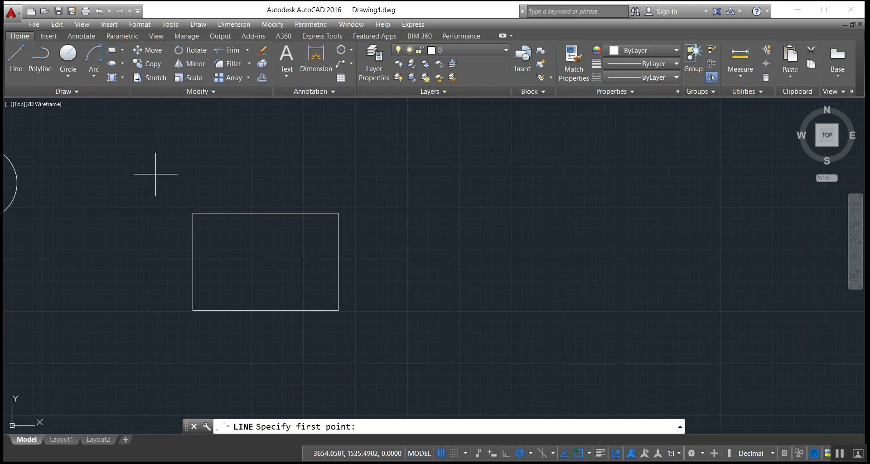
left_click(193, 213)
left_click(249, 150)
right_click(248, 150)
left_click(272, 157)
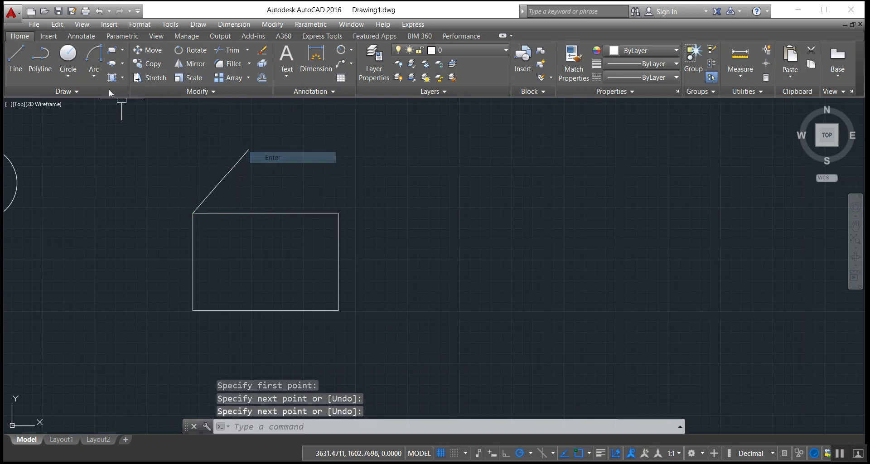
Add a small circle centred on the slanted line's upper end
left_click(76, 56)
left_click(248, 150)
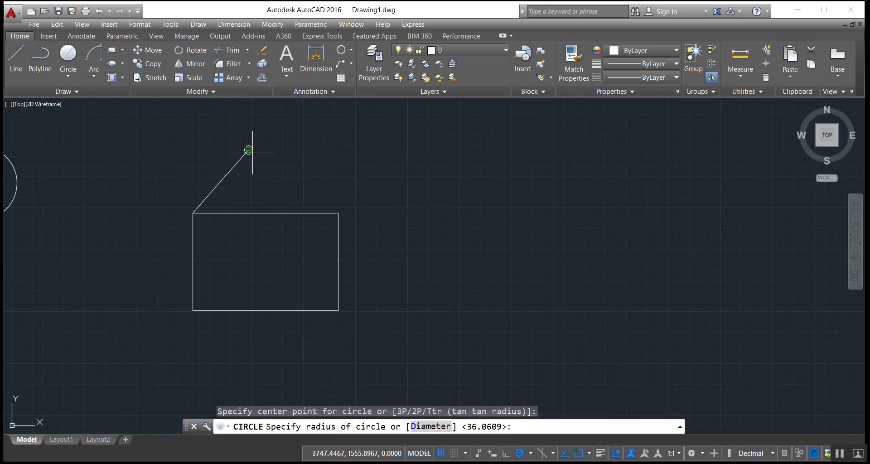
left_click(258, 159)
mouse_move(249, 183)
middle_mouse_down()
mouse_move(342, 178)
mouse_move(187, 166)
middle_mouse_up()
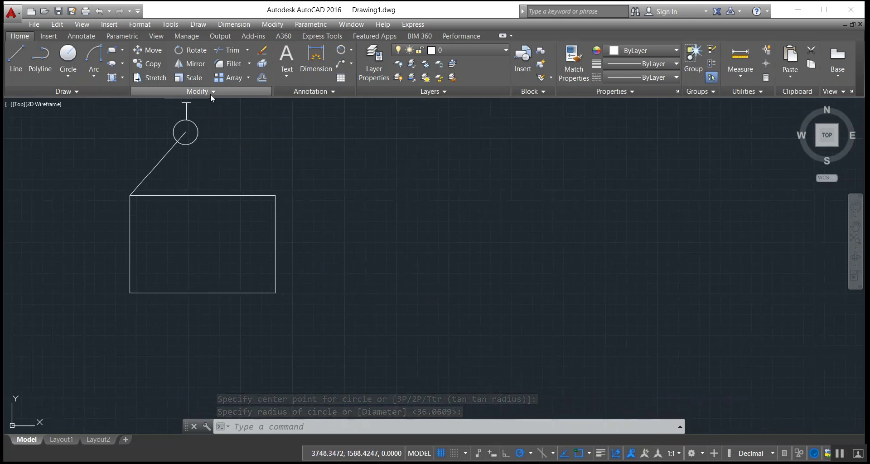
middle_click_drag(225, 161, 236, 172)
left_click(16, 58)
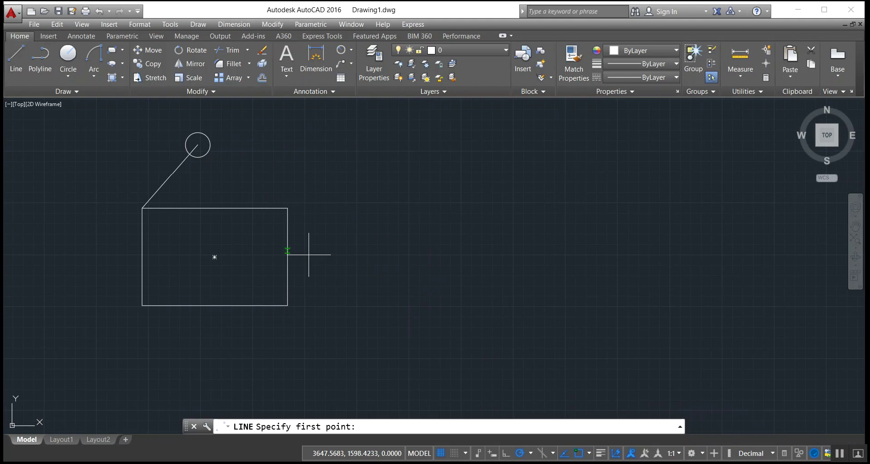
Draw a vertical line with Ortho on to the right of the figure
left_click(345, 150)
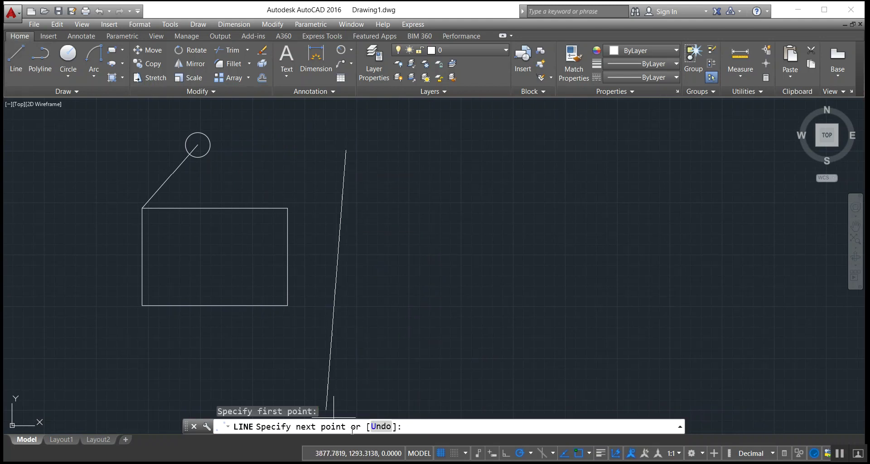
left_click(506, 454)
left_click(346, 332)
right_click(436, 257)
left_click(471, 266)
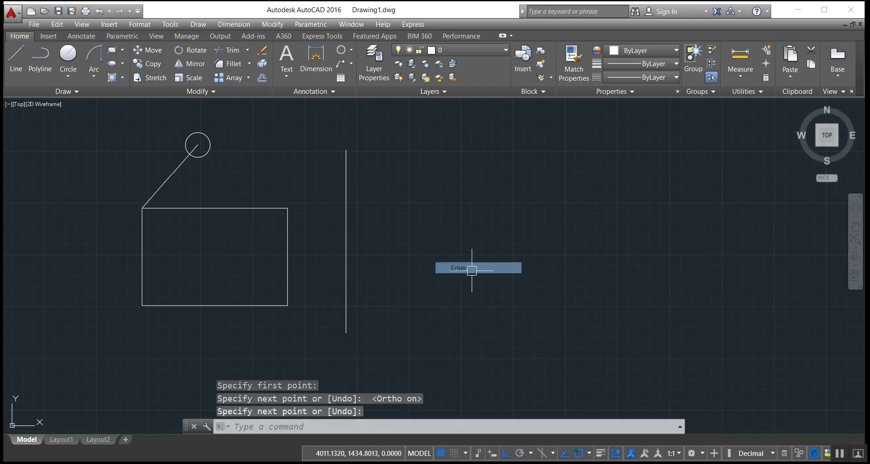
Mirror the rectangle, line and circle across the vertical line, then erase that copy
left_click(190, 66)
left_click(300, 331)
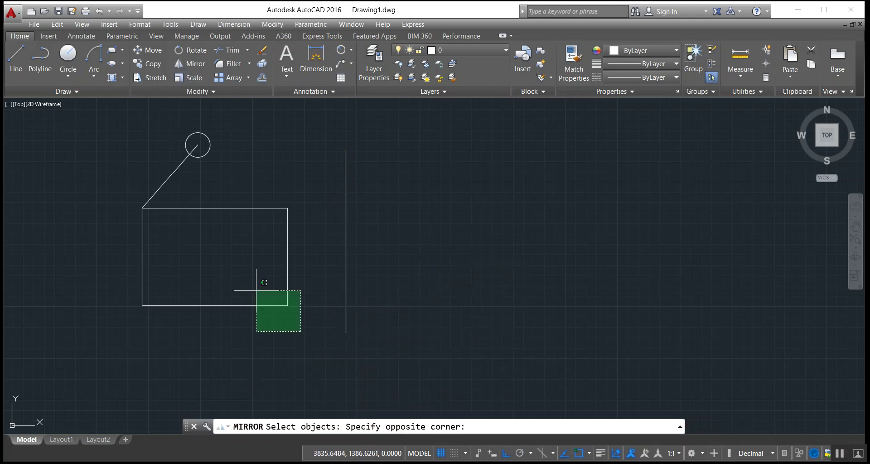
left_click(133, 157)
key("Return")
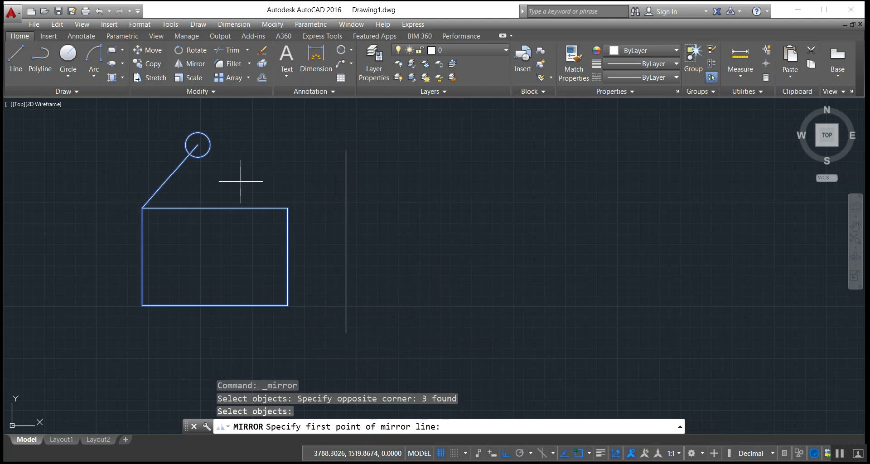
left_click(346, 150)
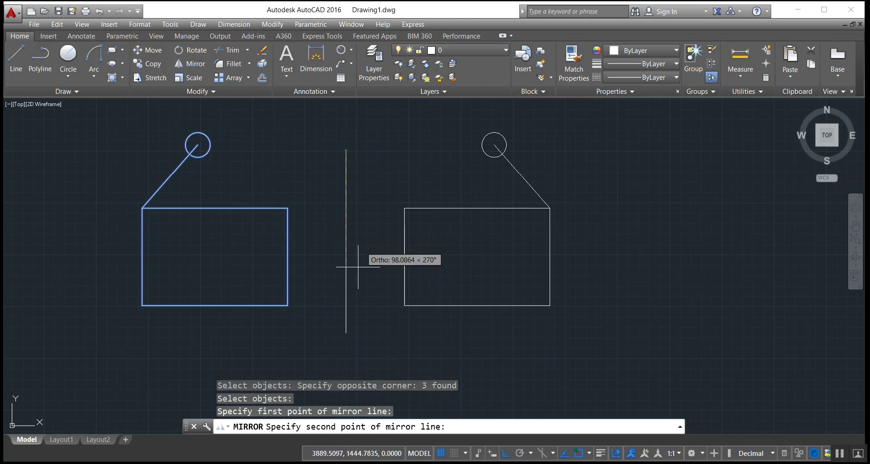
left_click(345, 331)
right_click(409, 261)
left_click(426, 264)
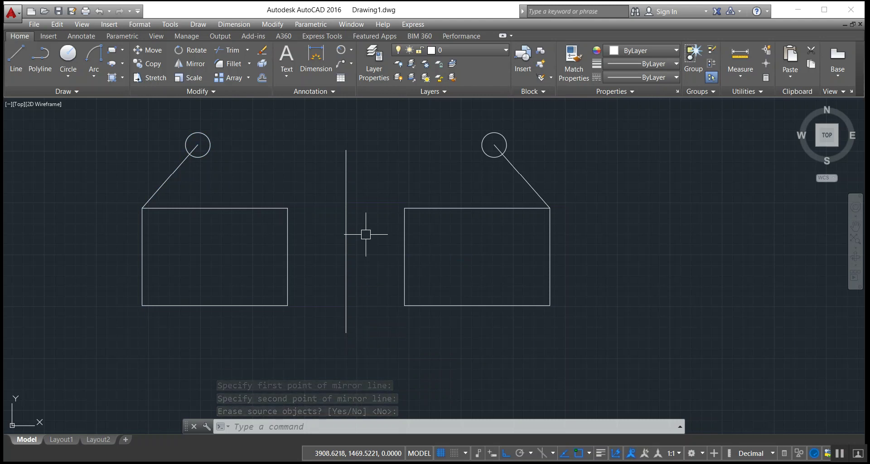
left_click(602, 343)
left_click(413, 154)
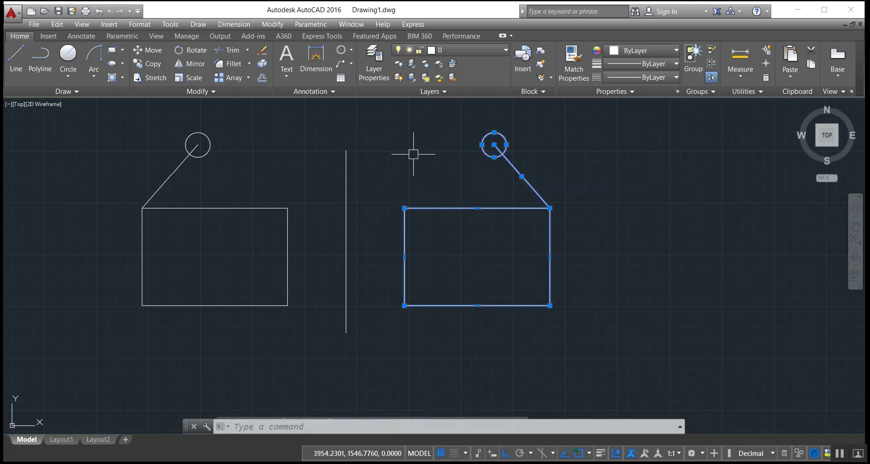
right_click(413, 154)
left_click(432, 210)
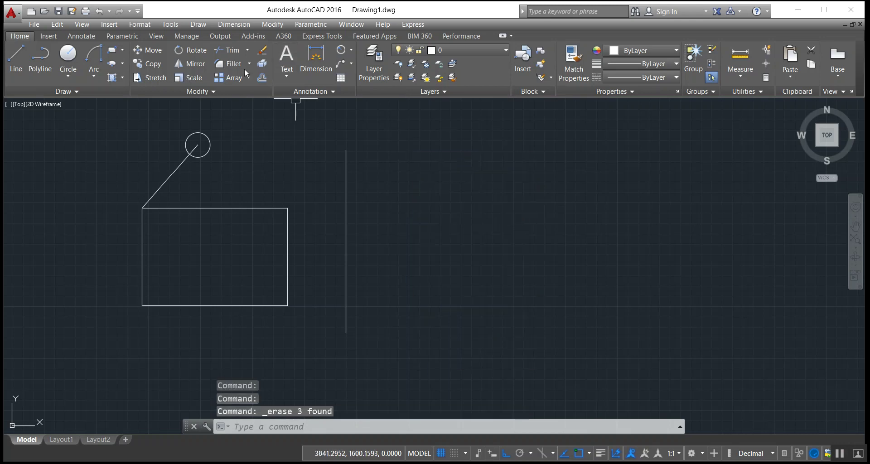
Mirror the figure across the vertical line again, keeping the originals, and select the copy
left_click(203, 64)
left_click(303, 337)
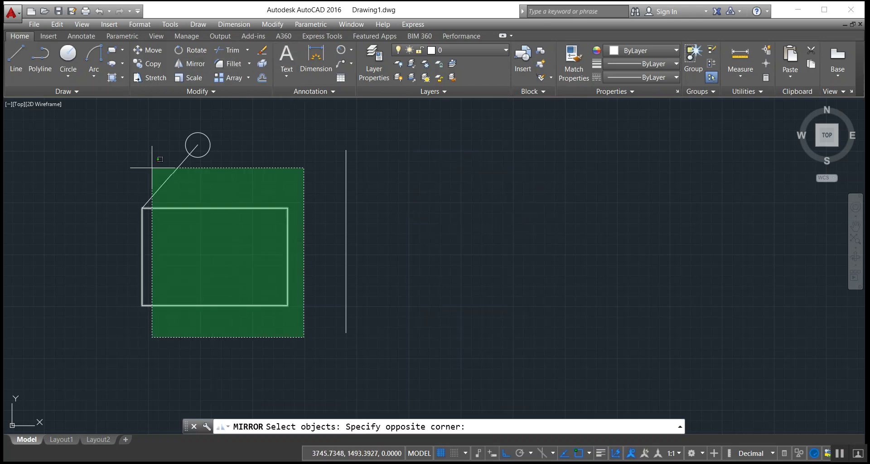
left_click(112, 127)
key("Return")
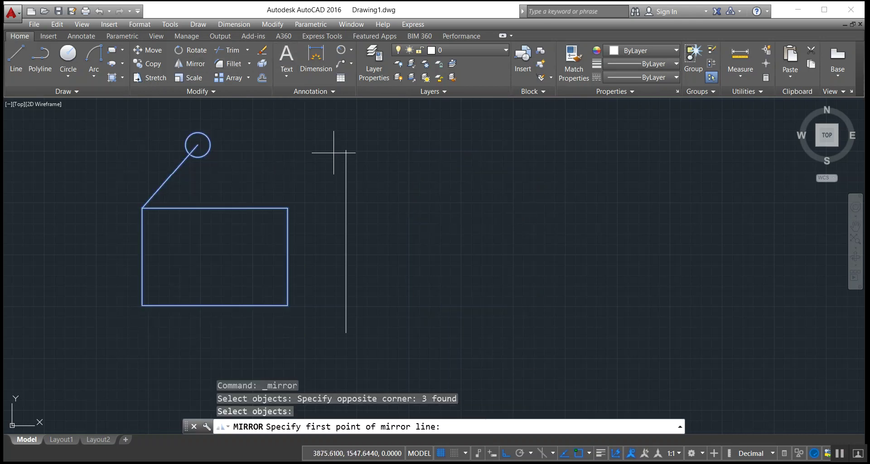
left_click(345, 150)
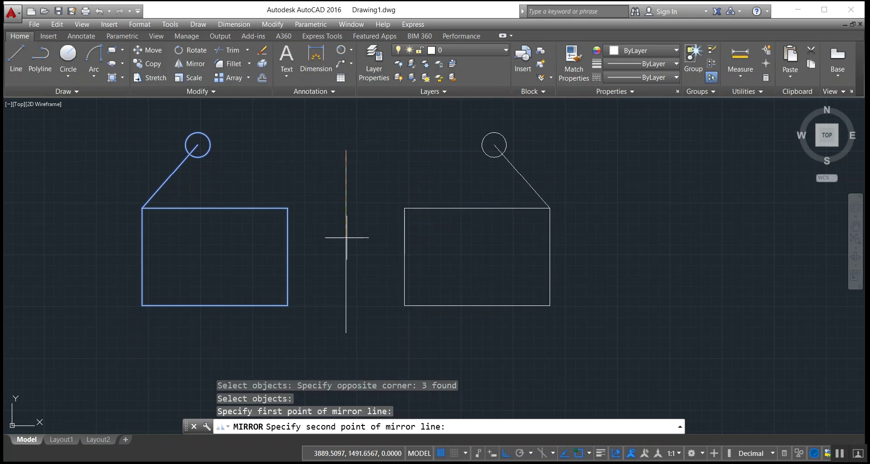
left_click(345, 332)
key("Return")
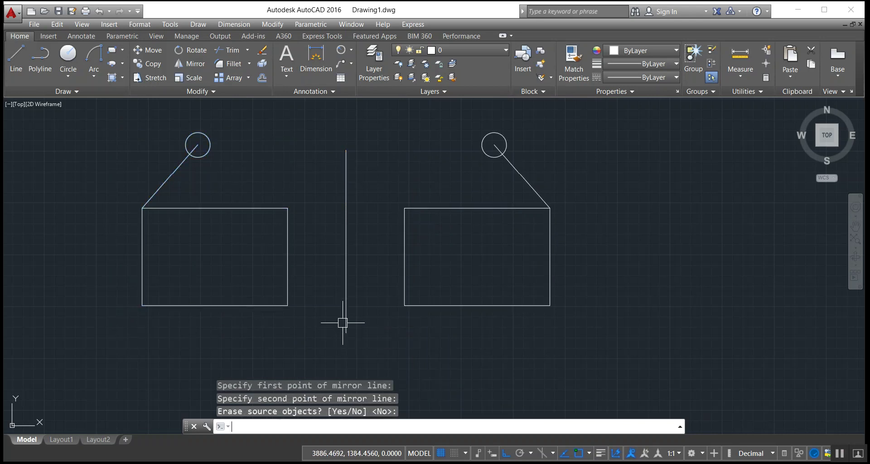
left_click(680, 346)
left_click(428, 153)
right_click(429, 157)
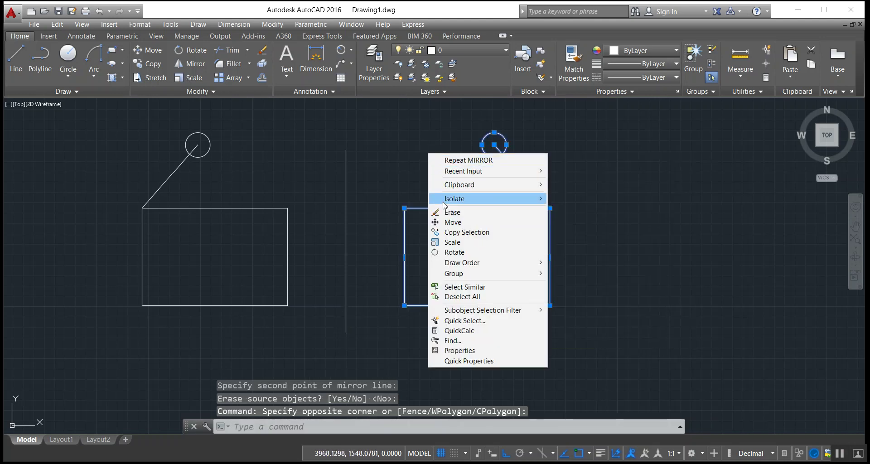
Erase the mirrored copy and drag the vertical line's top end left to slant it
left_click(449, 212)
left_click(348, 169)
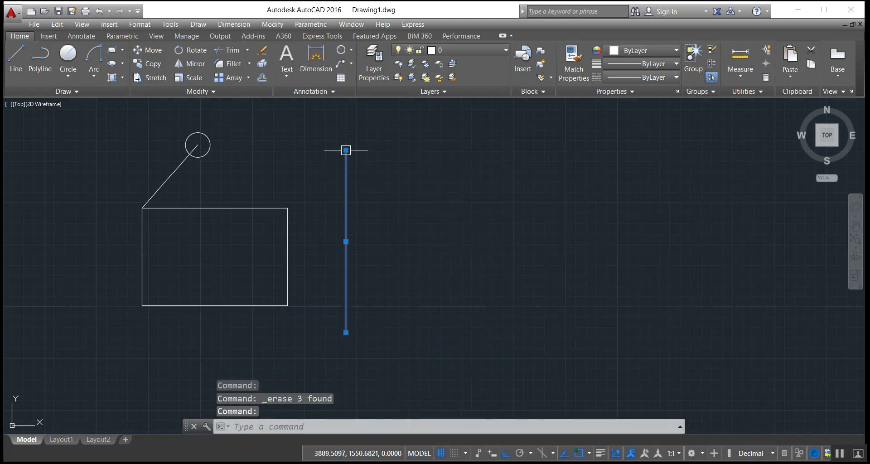
left_click(345, 150)
left_click(298, 150)
key("Escape")
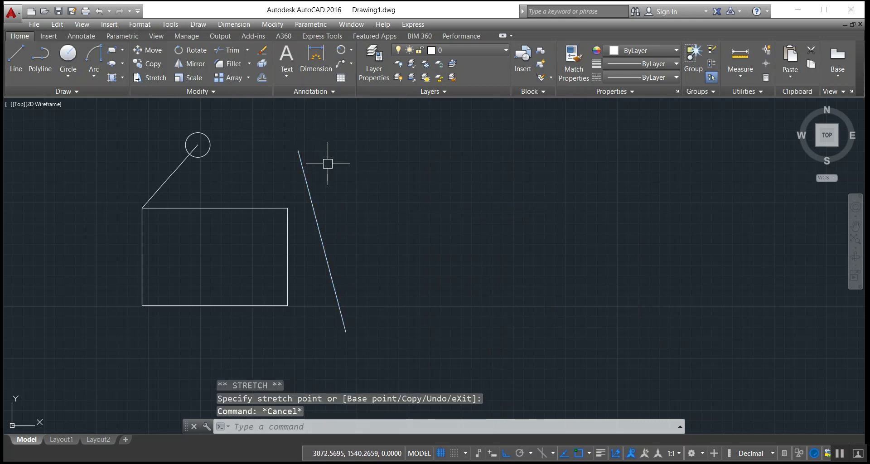
Mirror the rectangle, arm and circle across the slanted line, keeping the source, then select the result
left_click(190, 63)
left_click(263, 237)
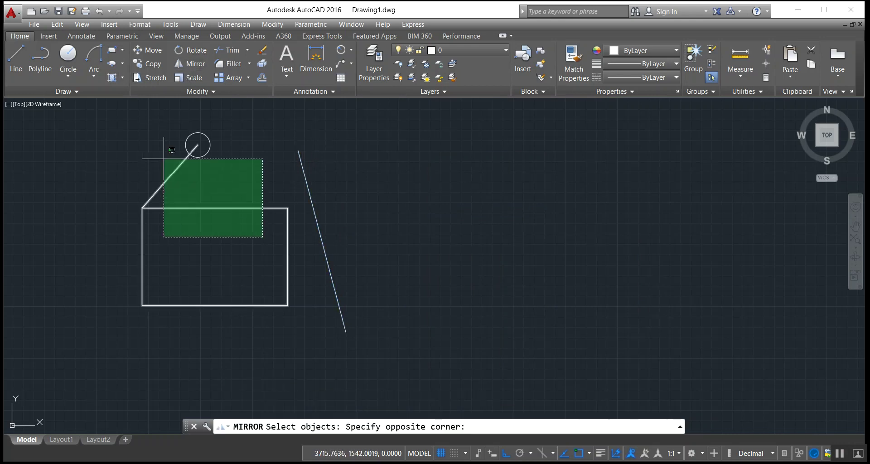
left_click(180, 169)
key("Return")
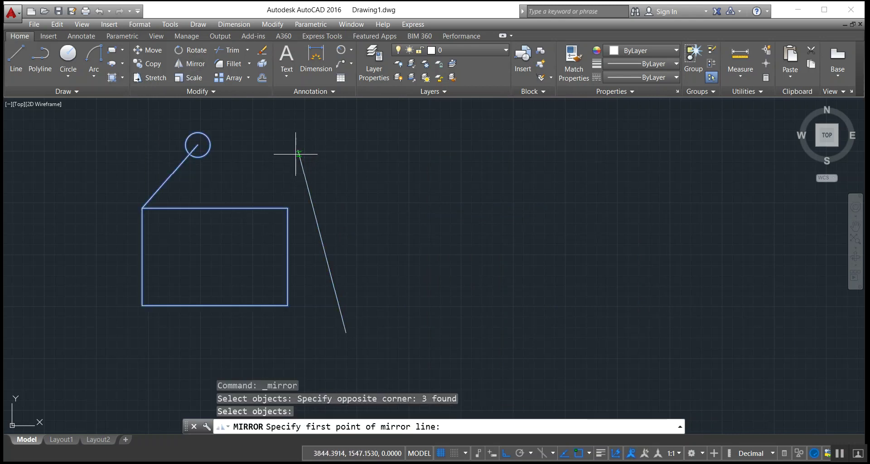
left_click(296, 152)
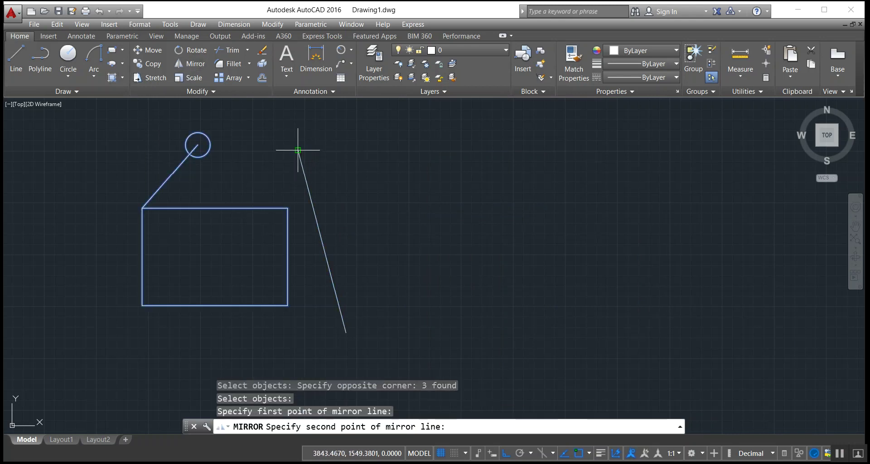
left_click(346, 333)
key("Return")
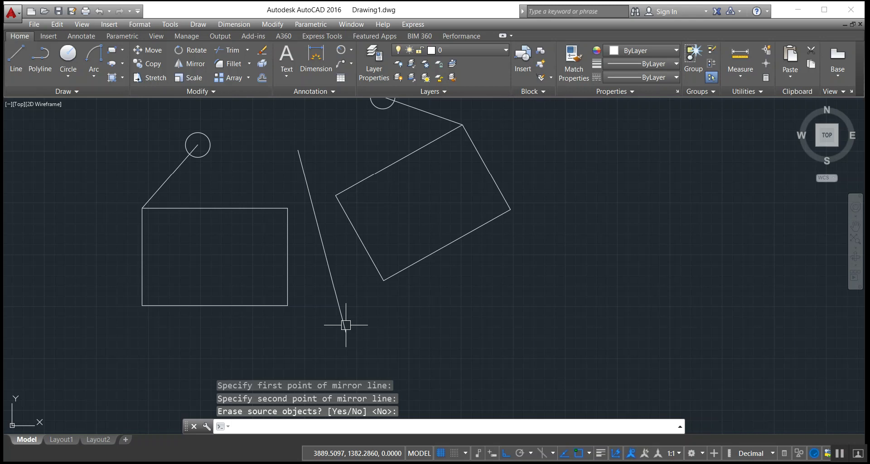
scroll(454, 266, "down", 2)
scroll(436, 287, "down", 1)
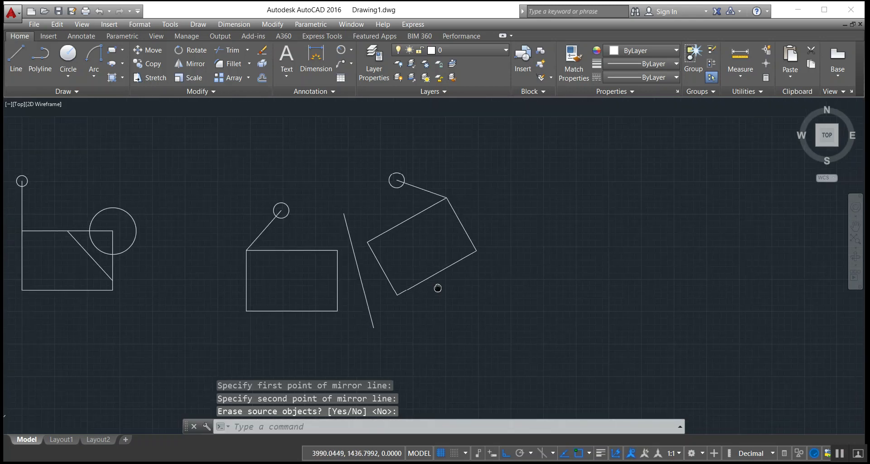
left_click(462, 345)
left_click(338, 156)
right_click(338, 157)
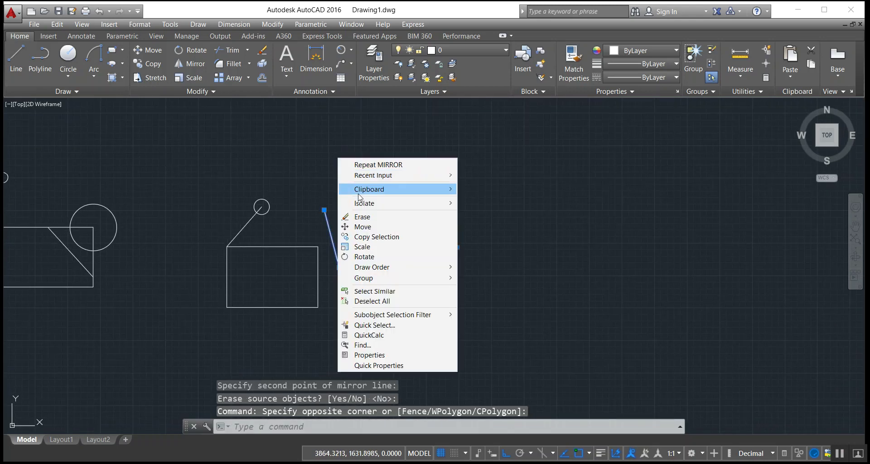
Erase the slanted line and tilted copy, and draw a new vertical line
left_click(363, 216)
left_click(16, 58)
left_click(348, 363)
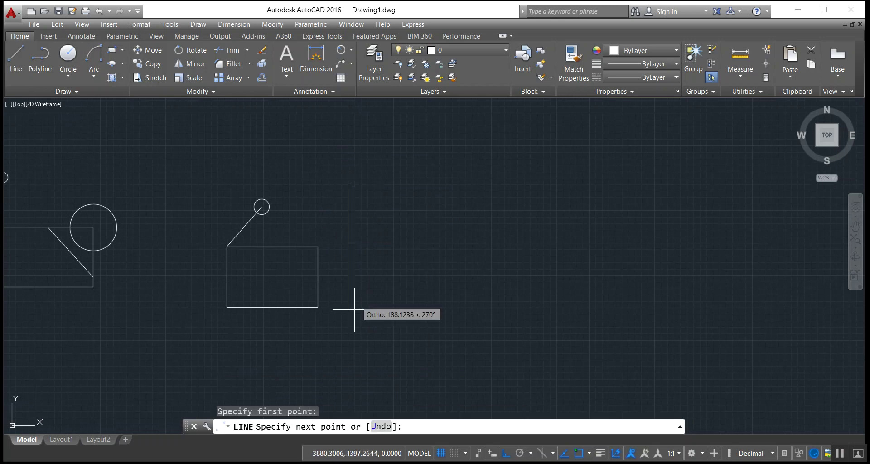
left_click(185, 62)
Mirror the rectangle, arm and circle rightward across the vertical line, keeping the original
left_click(335, 330)
left_click(201, 197)
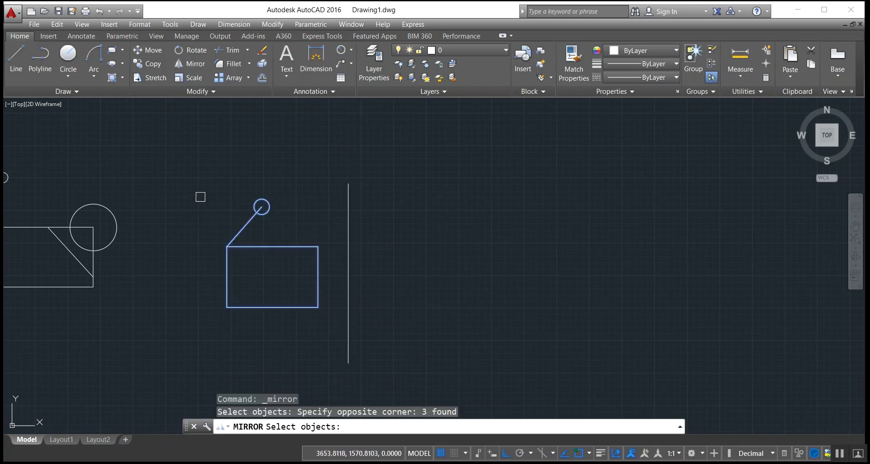
key("Return")
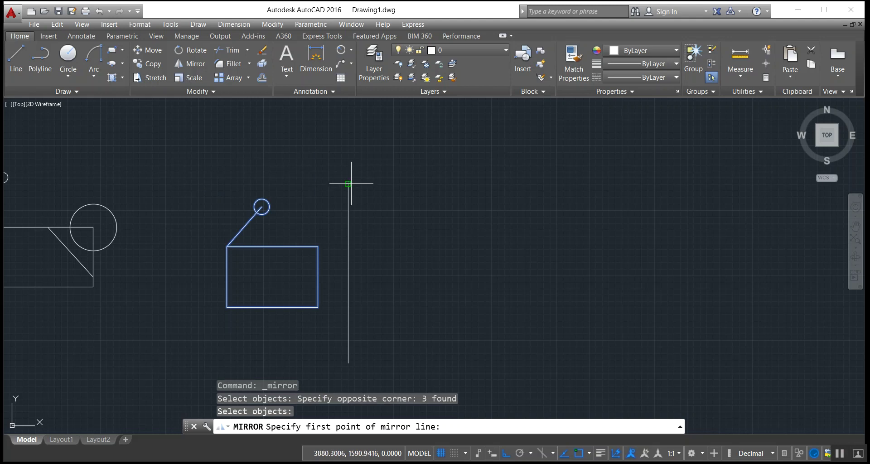
left_click(351, 183)
left_click(345, 358)
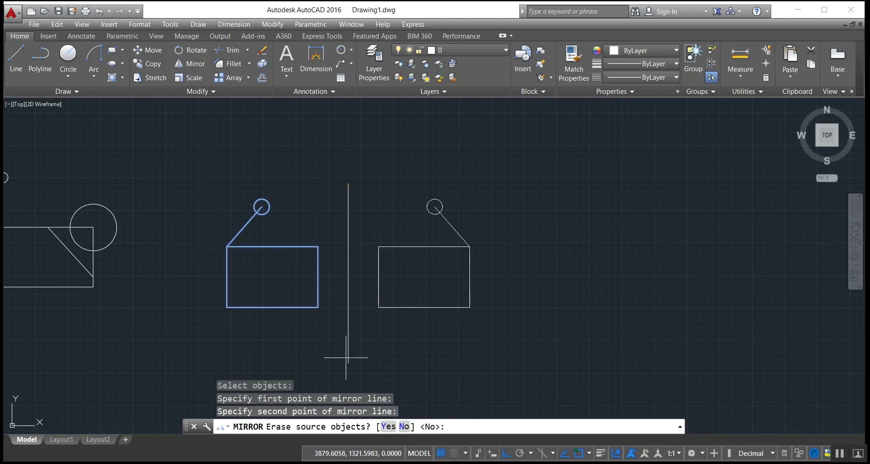
key("Return")
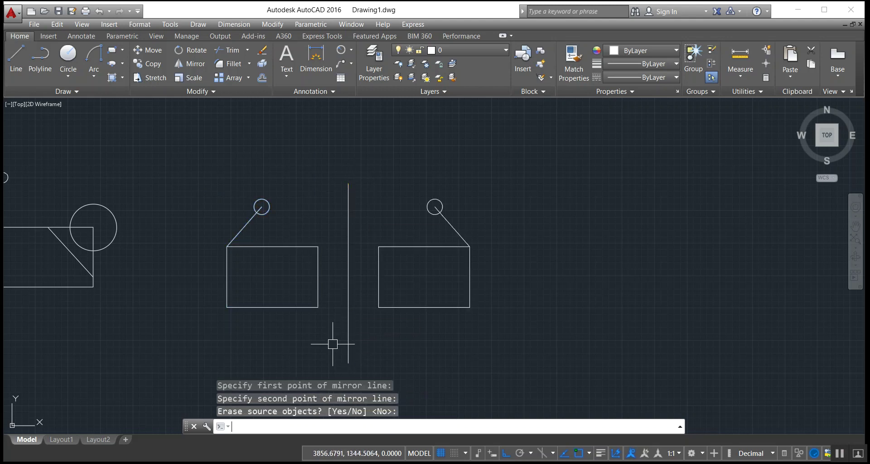
left_click(522, 363)
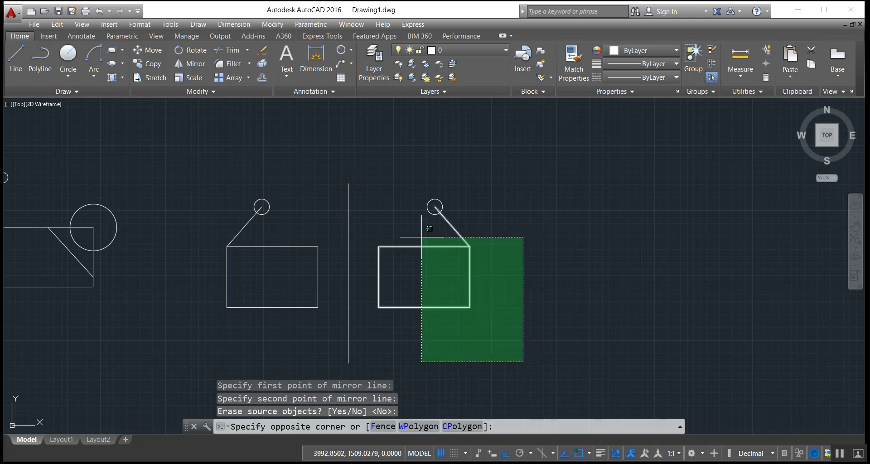
Erase the vertical line and right copy, then mirror the figure downward about its bottom edge
left_click(345, 181)
right_click(358, 167)
left_click(392, 224)
left_click(190, 63)
left_click(321, 326)
left_click(197, 182)
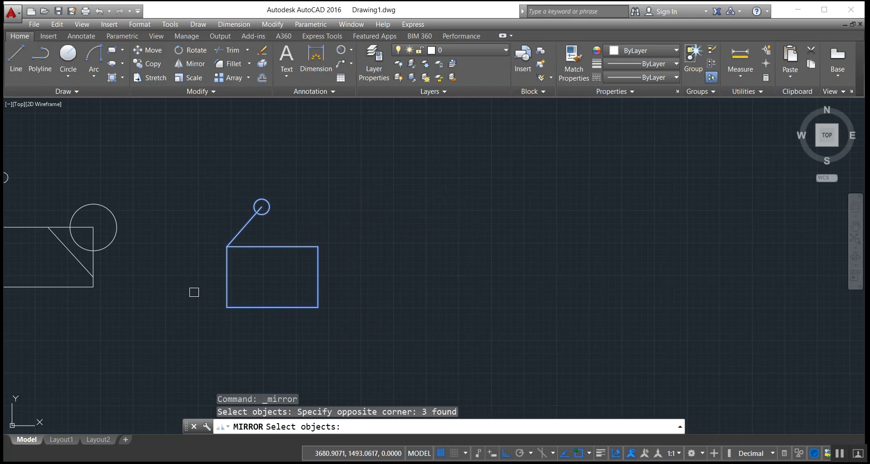
key("Return")
left_click(226, 307)
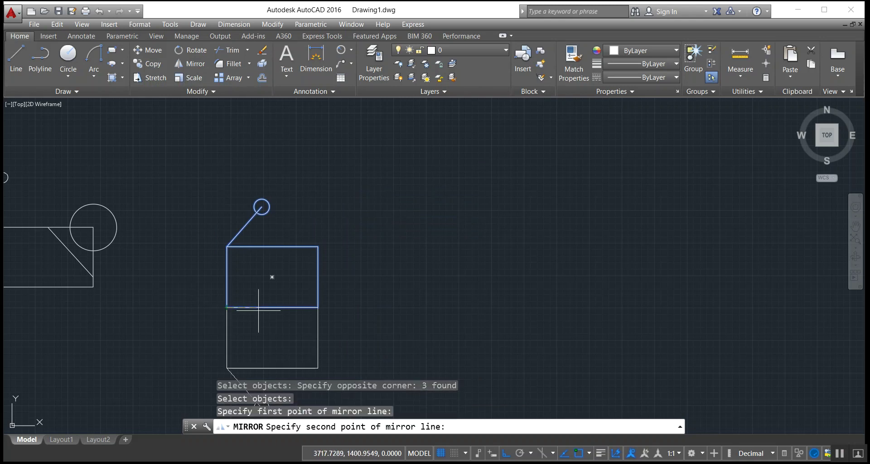
left_click(318, 309)
mouse_move(367, 281)
middle_mouse_down()
mouse_move(392, 235)
mouse_move(436, 209)
middle_mouse_up()
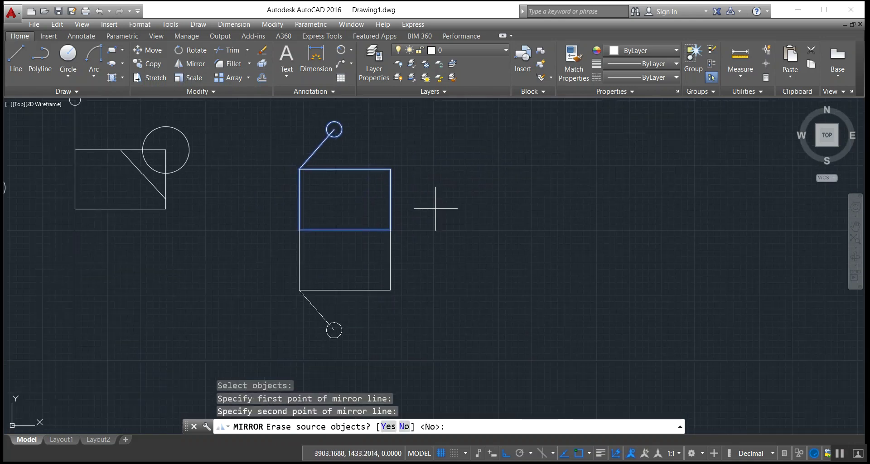
key("Return")
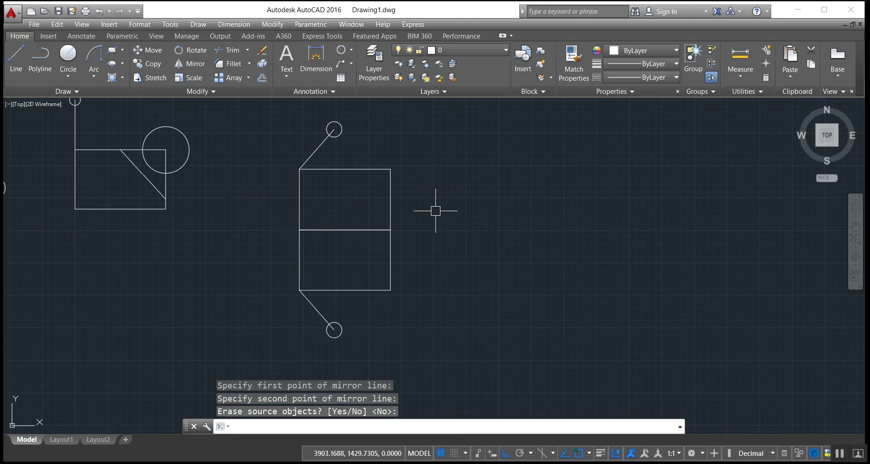
Mirror all six stacked objects rightward about the right edge, keeping the originals
left_click(190, 63)
left_click(419, 372)
left_click(251, 111)
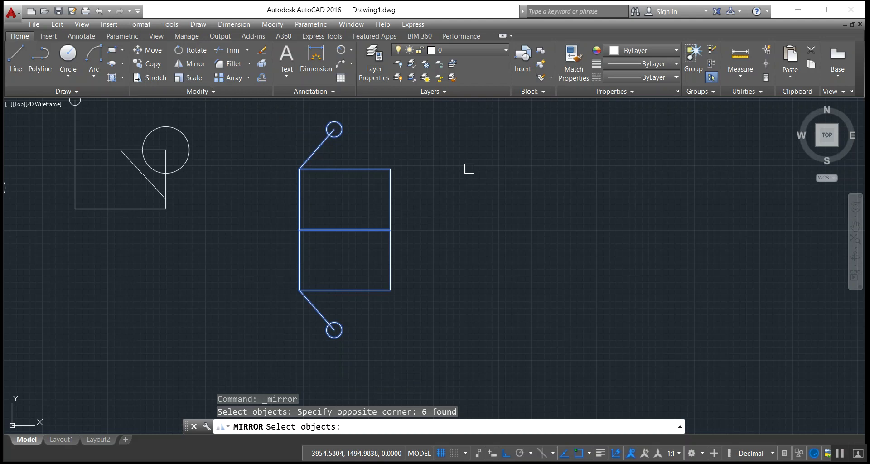
key("Return")
left_click(390, 169)
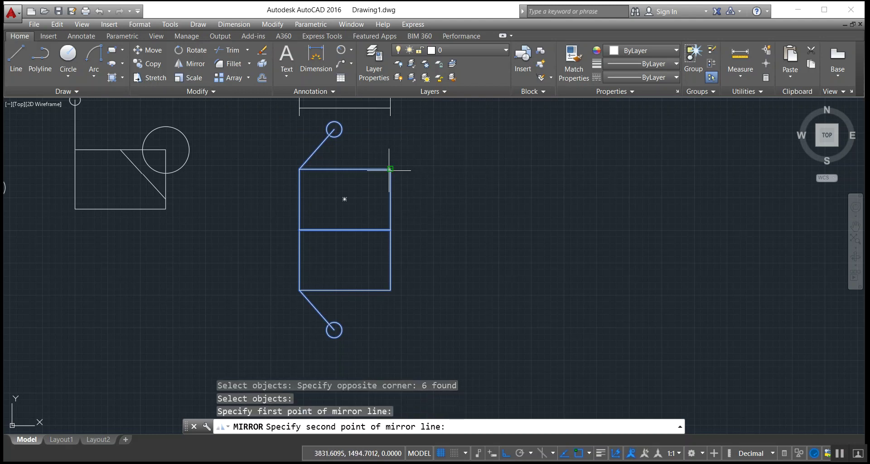
left_click(389, 282)
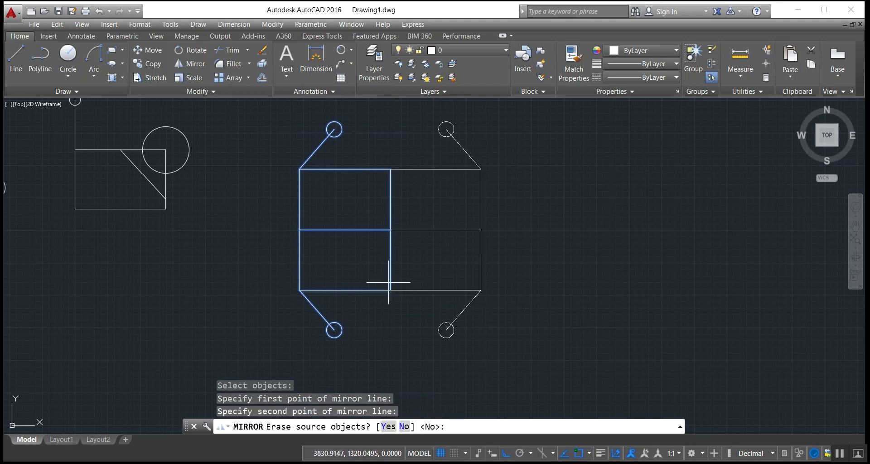
key("Return")
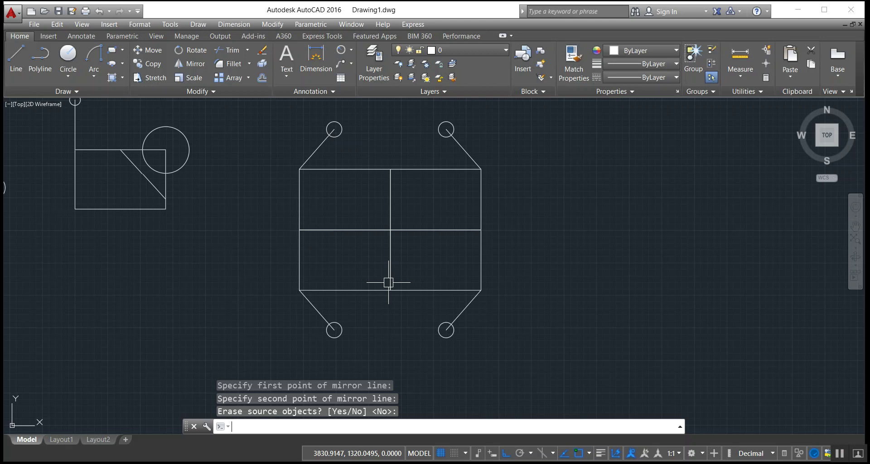
Erase the right half and the lower-left mirrored rectangle and arm
left_click(509, 365)
left_click(440, 142)
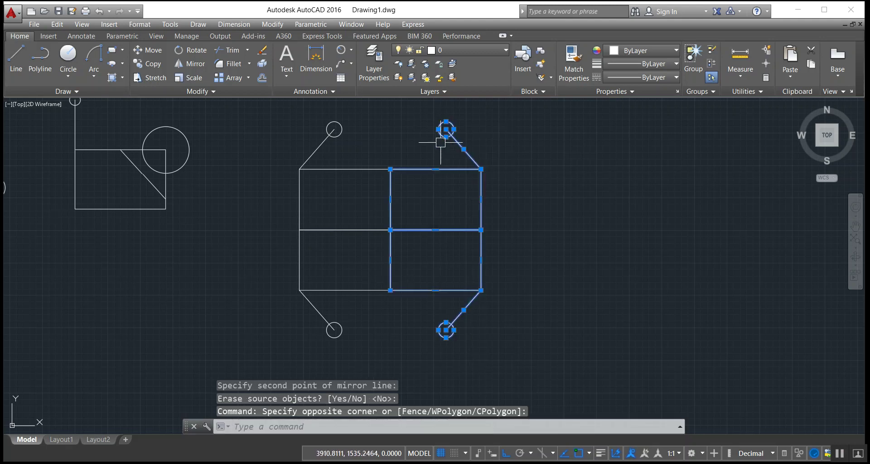
left_click(539, 312)
left_click(263, 221)
right_click(248, 263)
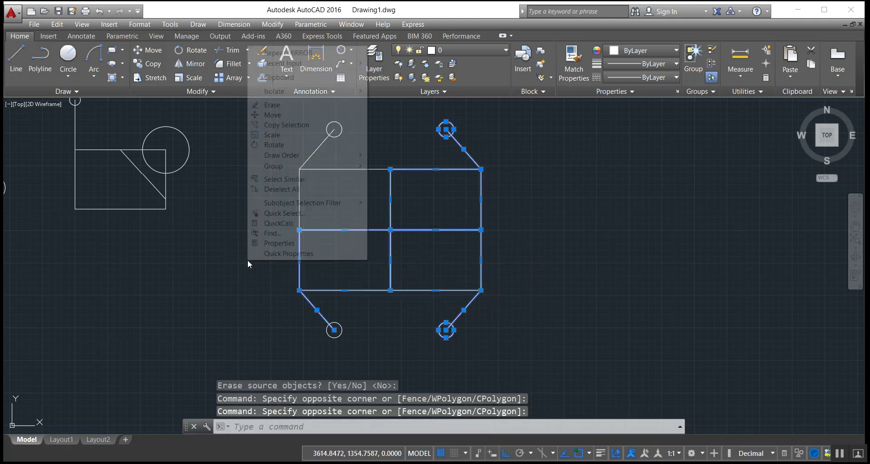
left_click(272, 105)
Erase the leftover lower circle and bring the remaining figure back into view
left_click(400, 340)
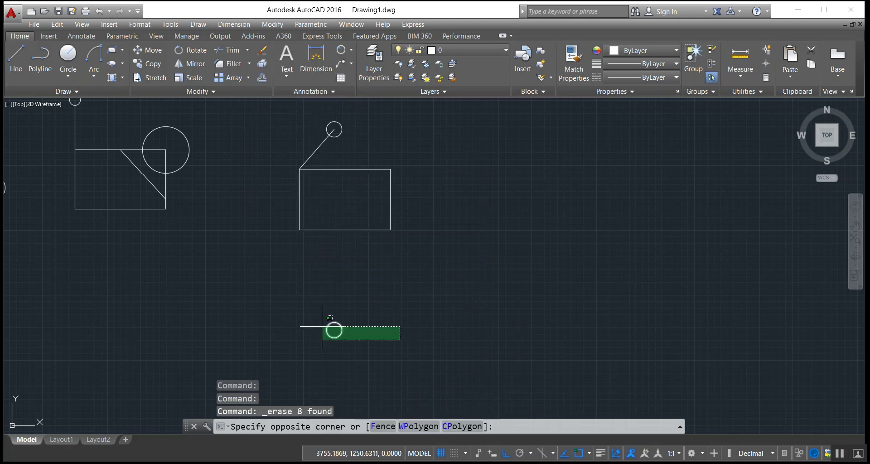
left_click(321, 326)
right_click(319, 285)
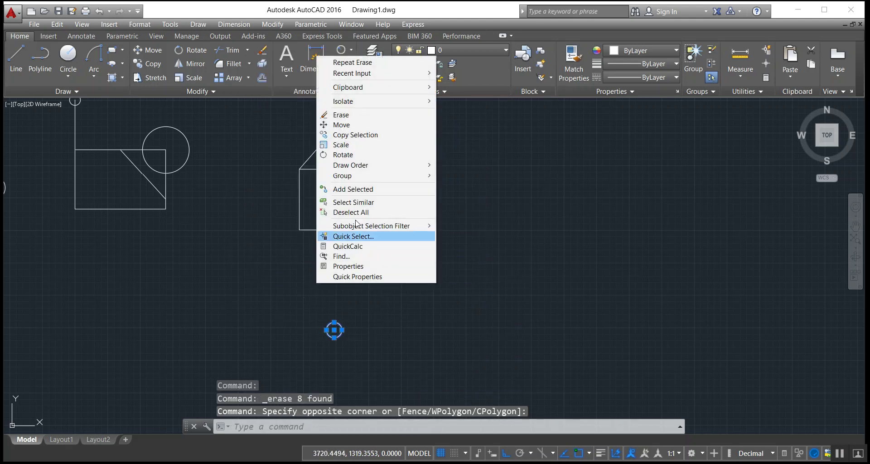
left_click(367, 119)
middle_click_drag(345, 240, 325, 269)
scroll(341, 201, "up", 2)
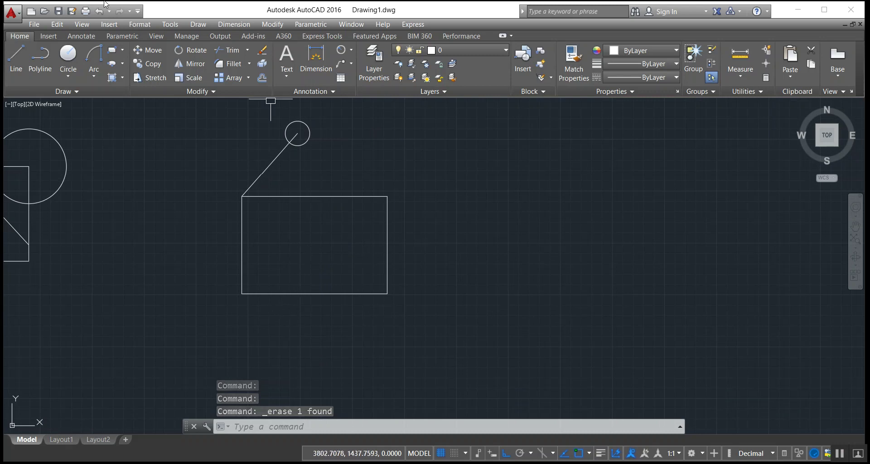
Mirror the slanted arm and its circle across the line between the side-edge midpoints, keeping the original
left_click(195, 63)
left_click(345, 161)
left_click(320, 151)
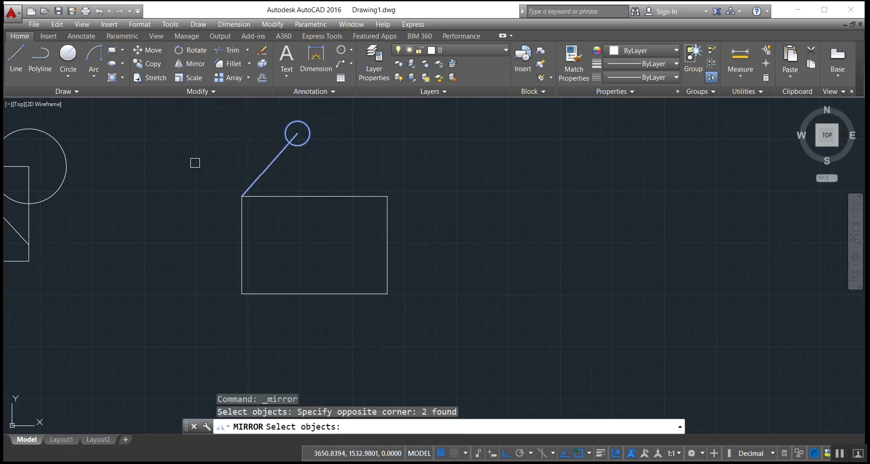
key("Return")
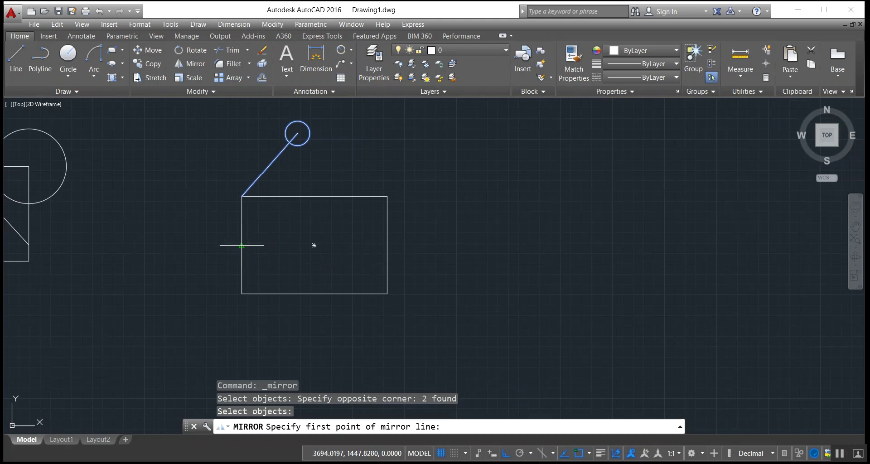
left_click(242, 245)
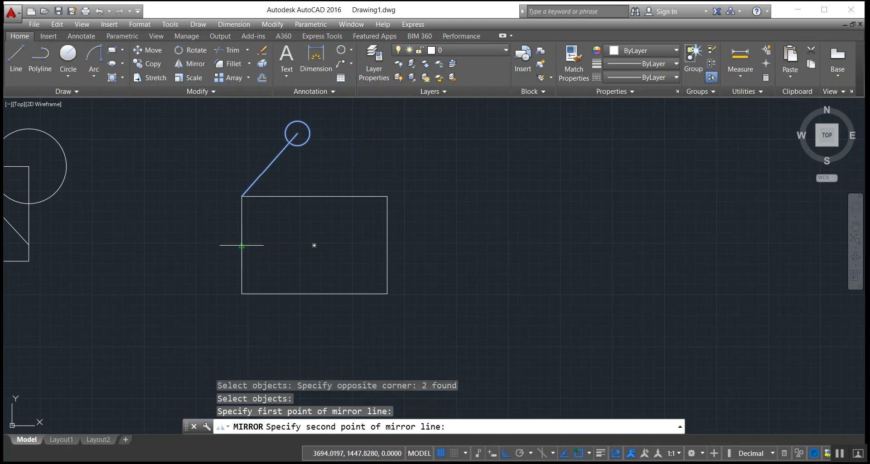
left_click(383, 243)
right_click(390, 239)
left_click(396, 245)
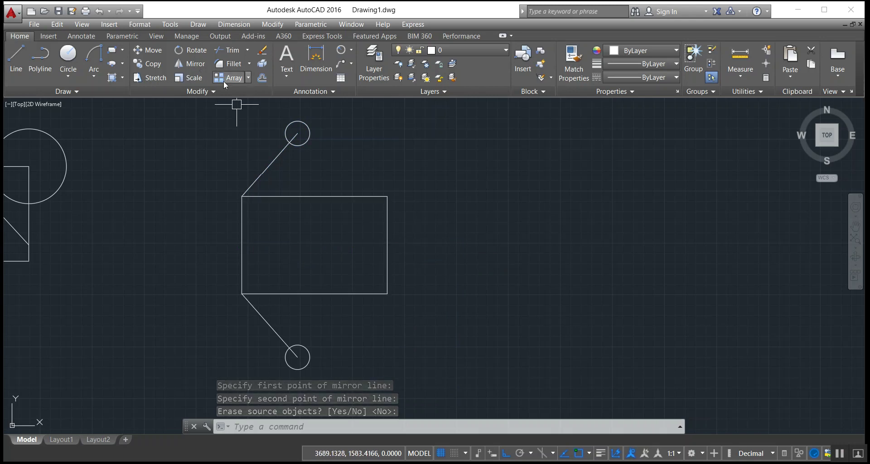
Mirror both arms across the line between the top and bottom edge midpoints, keeping the originals
left_click(196, 65)
left_click(318, 388)
left_click(242, 293)
left_click(356, 197)
left_click(213, 100)
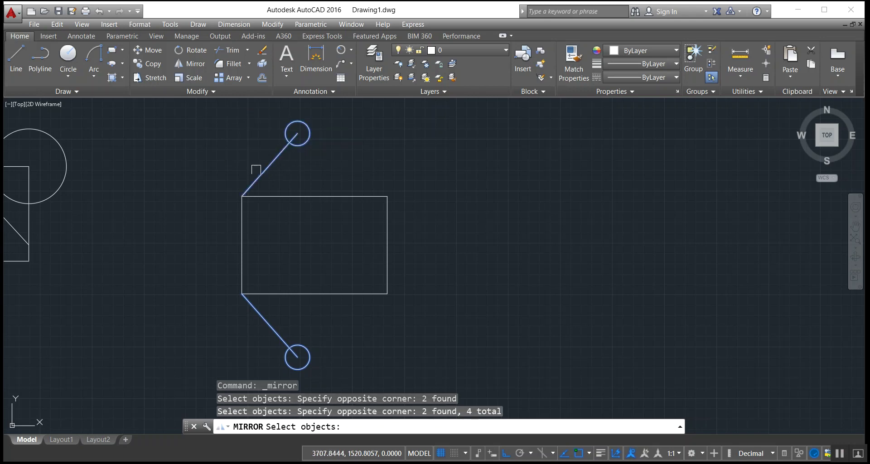
key("Return")
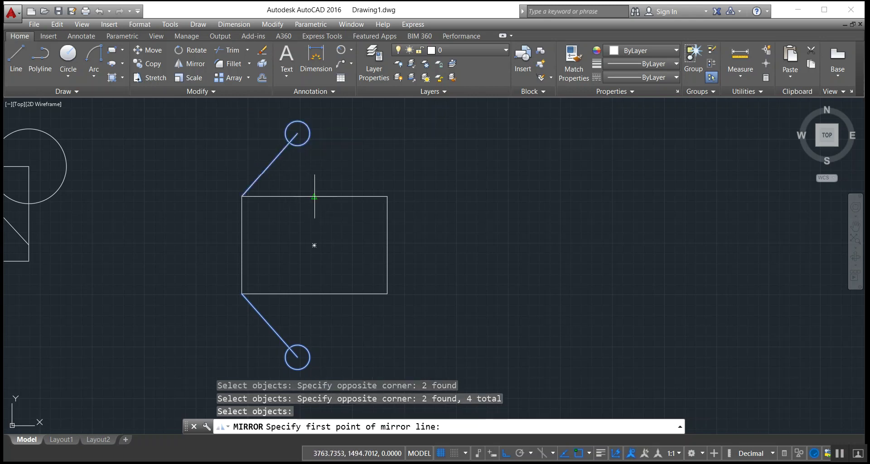
left_click(315, 196)
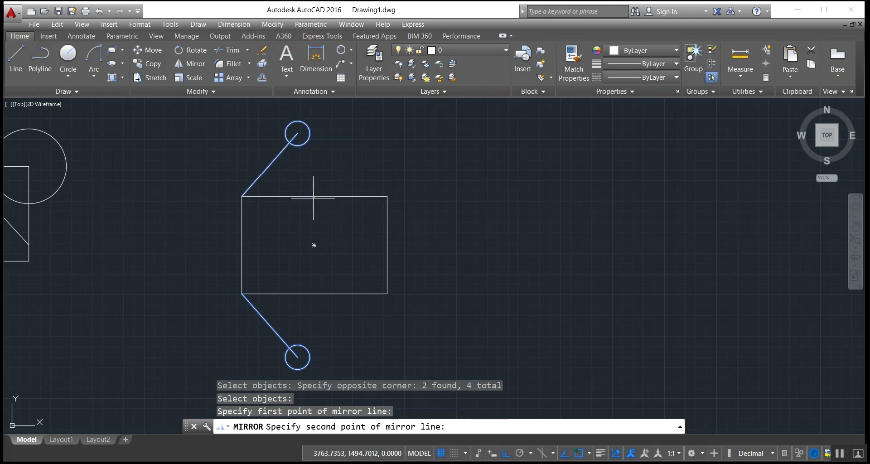
left_click(314, 294)
key("Return")
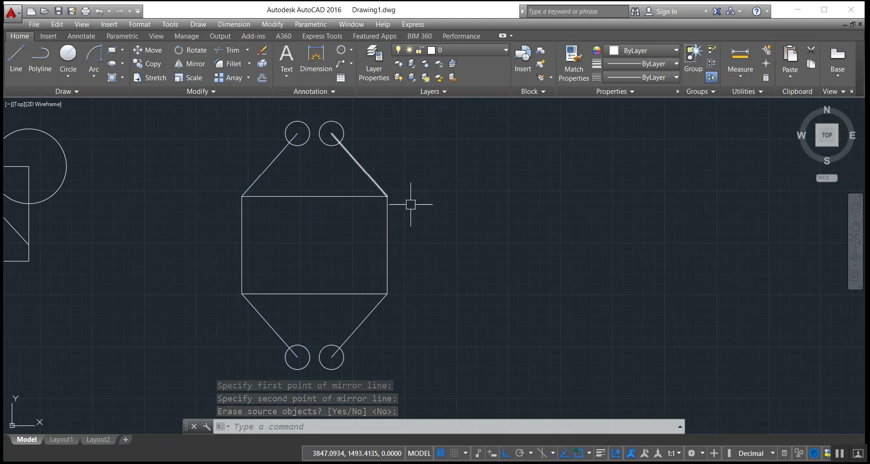
mouse_move(479, 250)
middle_mouse_down()
mouse_move(213, 205)
mouse_move(141, 239)
middle_mouse_up()
Draw a single vertical line just left of the hook plate
mouse_move(130, 194)
middle_mouse_down()
mouse_move(363, 239)
mouse_move(774, 251)
middle_mouse_up()
scroll(774, 252, "down", 2)
middle_click_drag(316, 243, 471, 242)
scroll(466, 247, "up", 2)
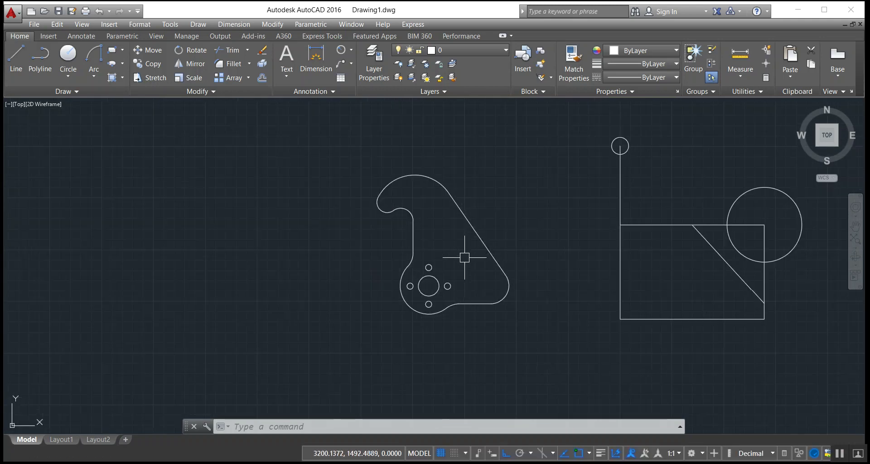
left_click(34, 57)
left_click(16, 58)
left_click(345, 169)
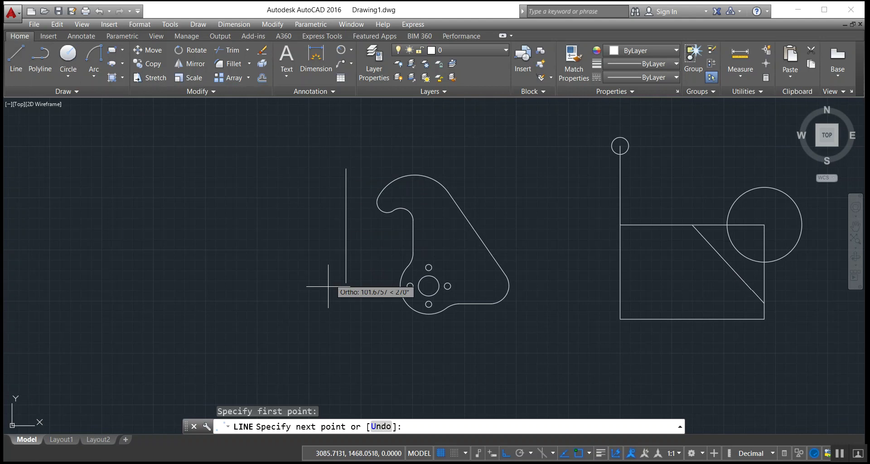
left_click(328, 331)
Mirror the hook plate across the vertical line, keeping the original plate
left_click(197, 68)
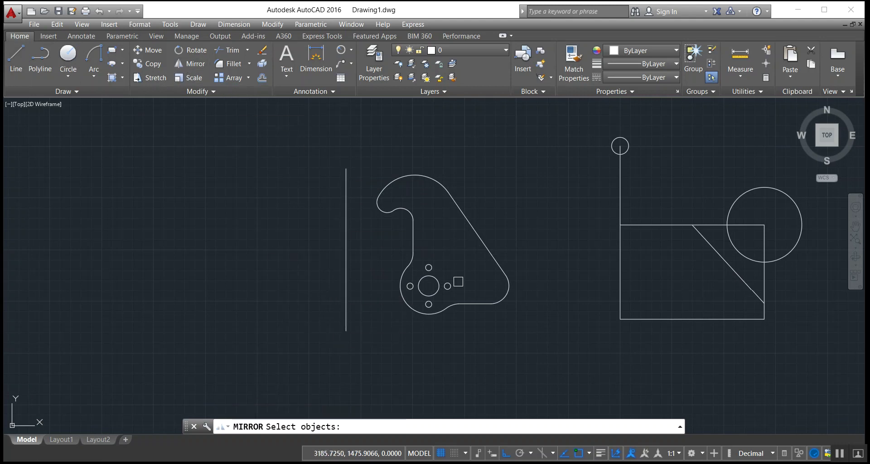
left_click(527, 326)
left_click(382, 171)
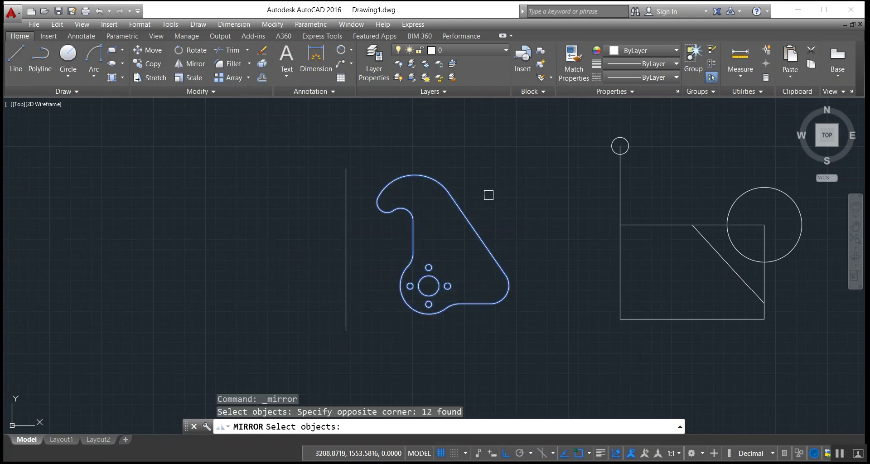
key("Return")
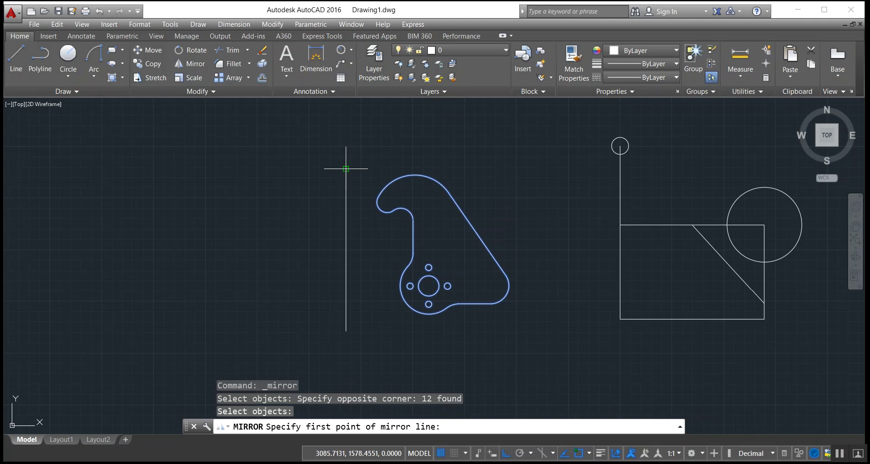
left_click(346, 168)
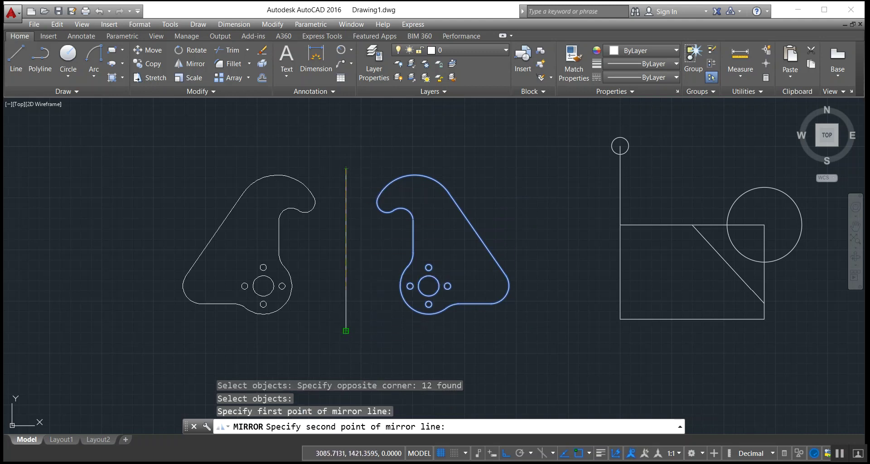
left_click(346, 330)
right_click(371, 275)
left_click(388, 281)
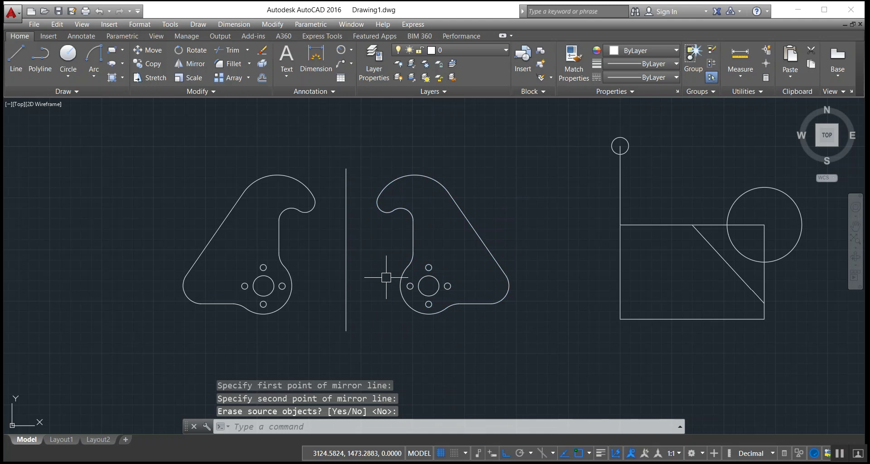
Erase the mirrored hook plate copy on the line's left side
left_click(299, 317)
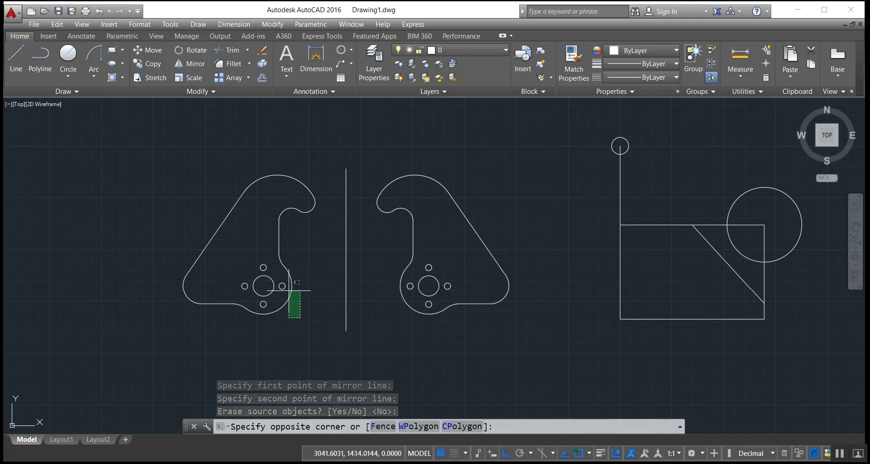
left_click(169, 146)
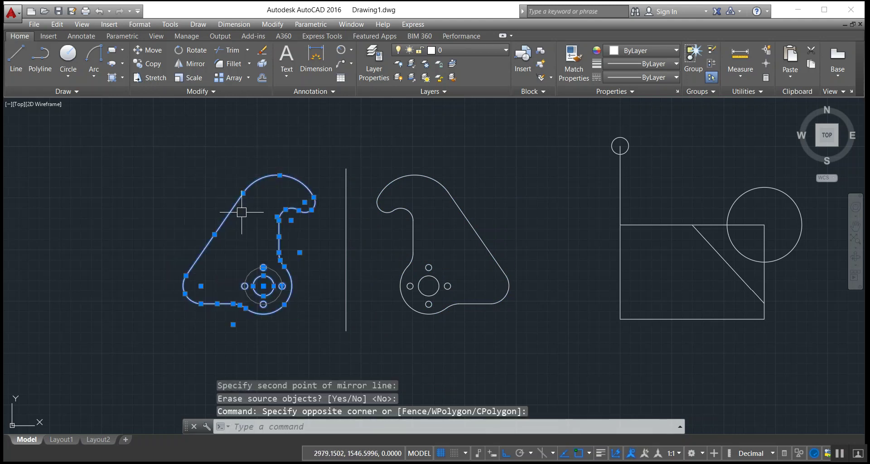
right_click(143, 189)
key("Delete")
left_click(190, 63)
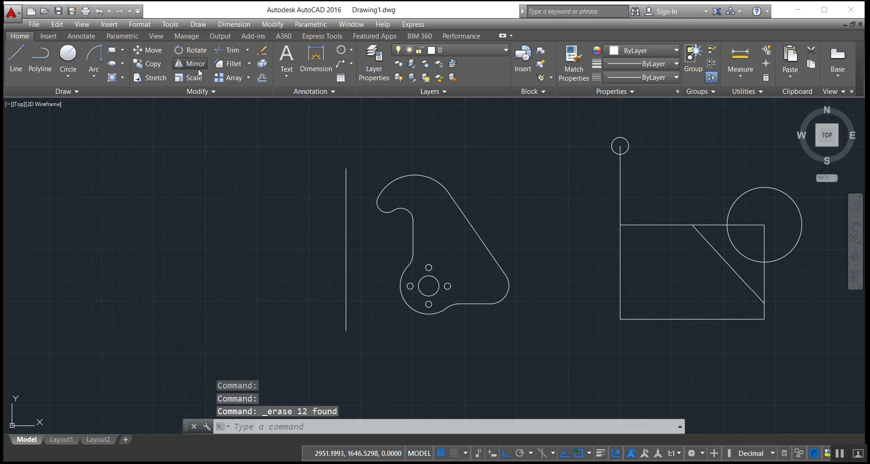
Mirror the hook plate across the vertical line's endpoints, erasing the source plate
left_click(546, 343)
left_click(367, 159)
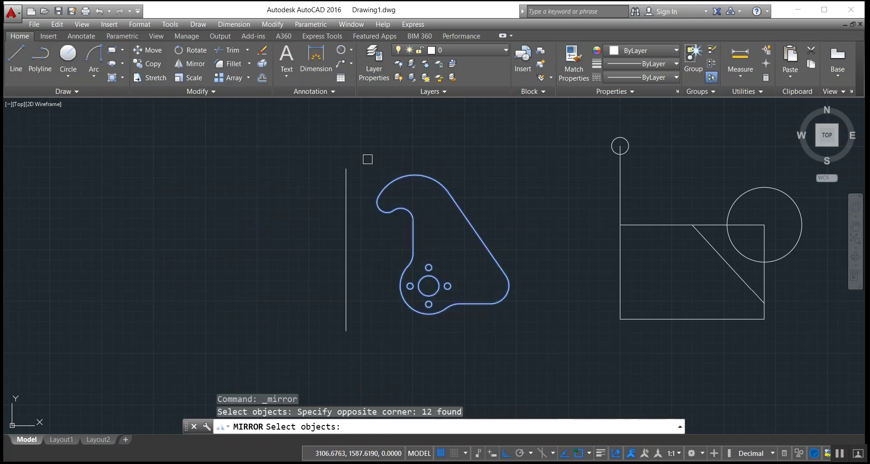
key("Return")
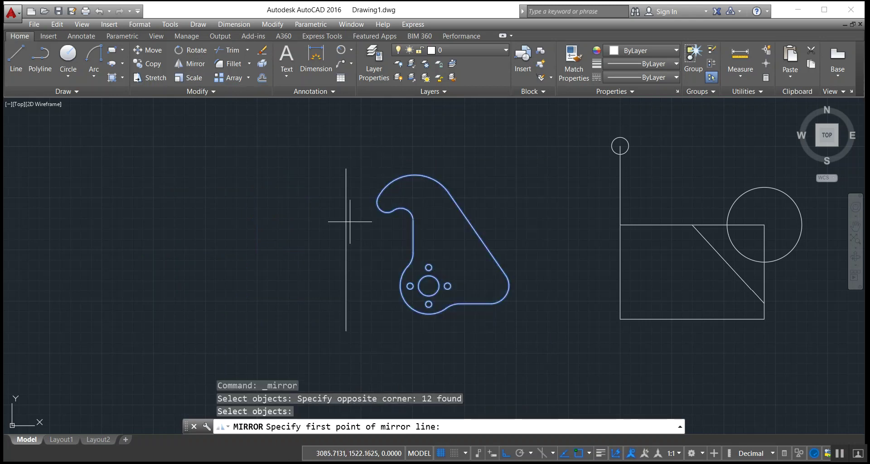
left_click(345, 169)
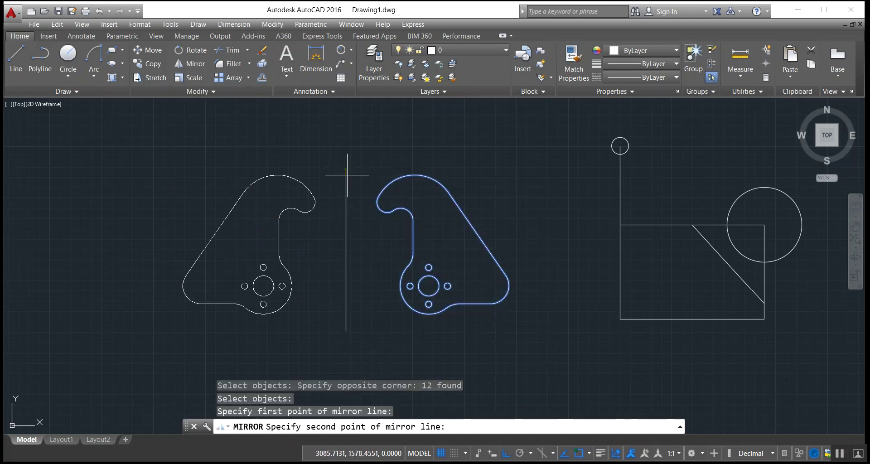
left_click(349, 326)
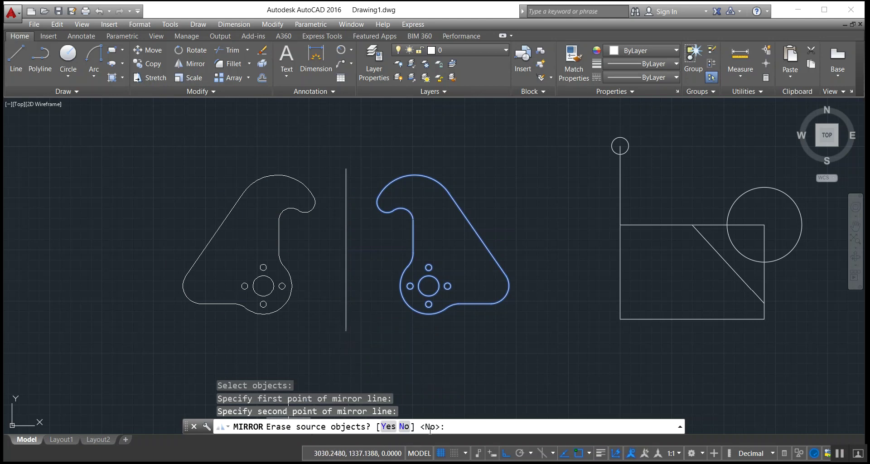
left_click(388, 426)
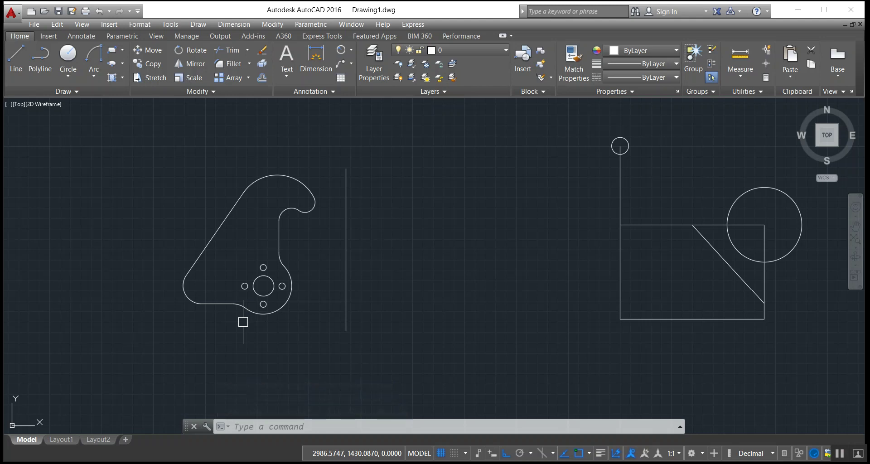
left_click(189, 64)
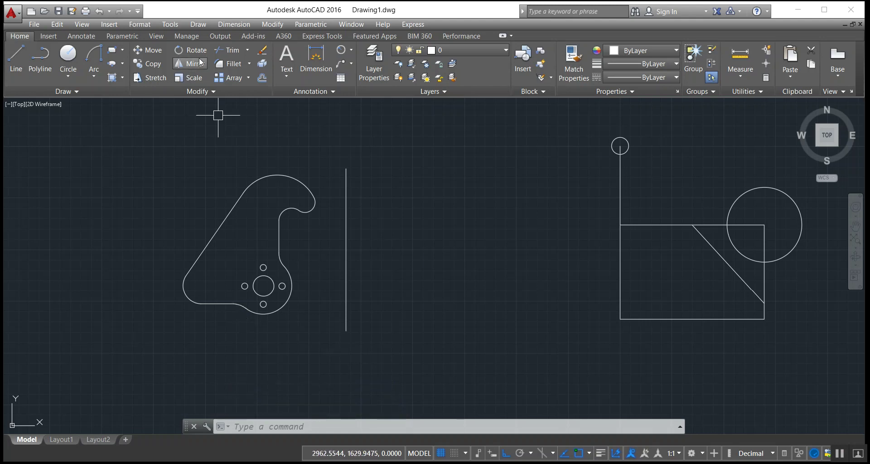
Mirror the left hook plate back across the vertical line, erasing the left-side original
left_click(297, 313)
left_click(170, 139)
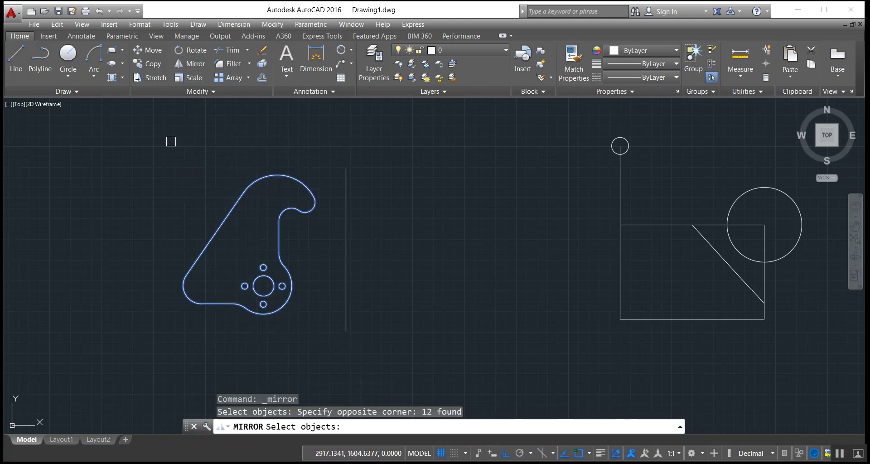
key("Return")
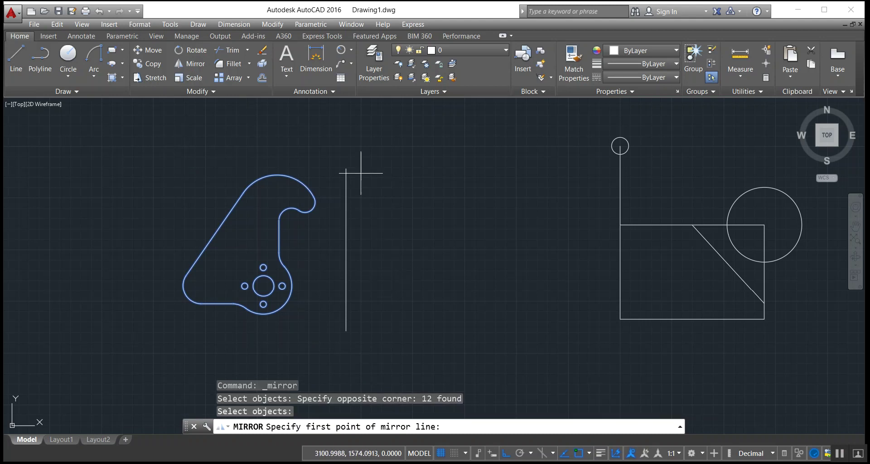
left_click(348, 170)
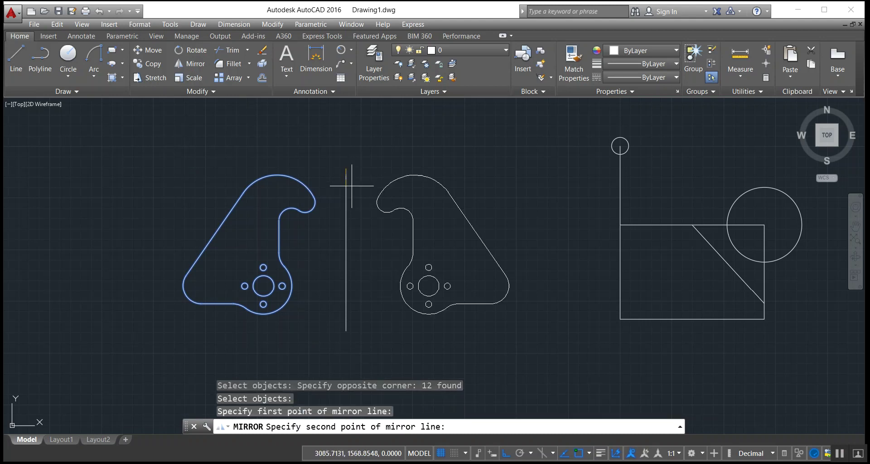
left_click(345, 327)
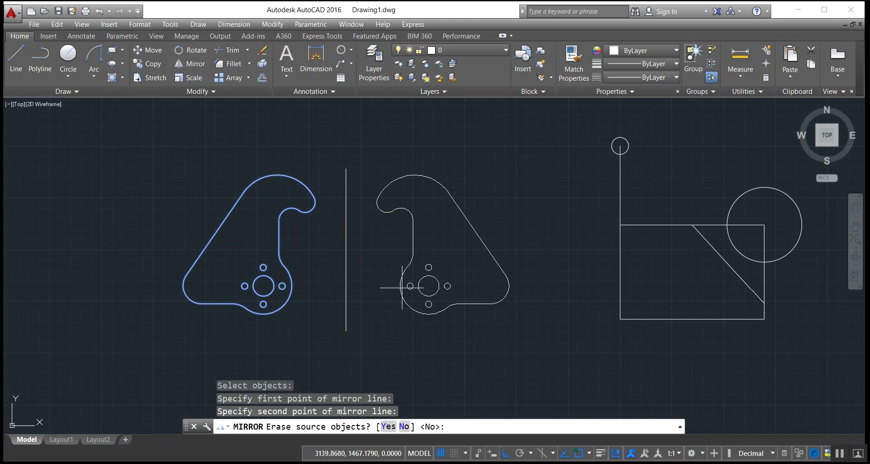
left_click(388, 426)
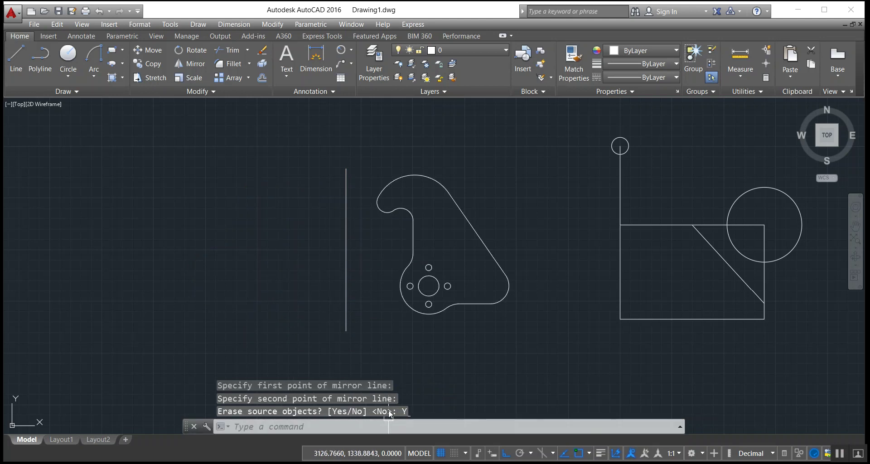
middle_click_drag(472, 229, 424, 227)
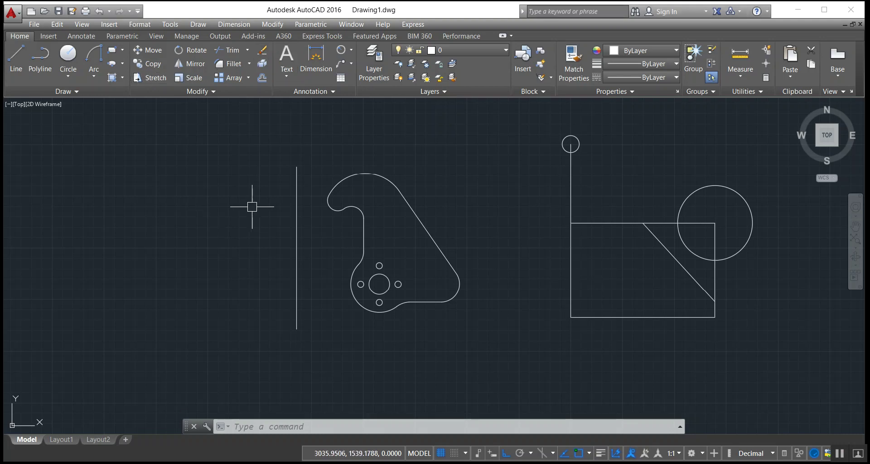
Pan over to show the full four-arm figure, then minimize AutoCAD
mouse_move(357, 192)
middle_mouse_down()
mouse_move(122, 195)
mouse_move(309, 225)
middle_mouse_up()
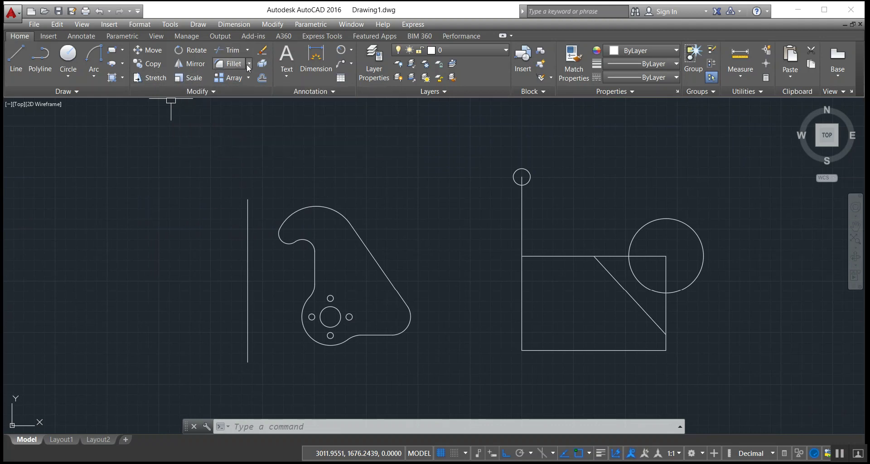
middle_click_drag(479, 209, 205, 173)
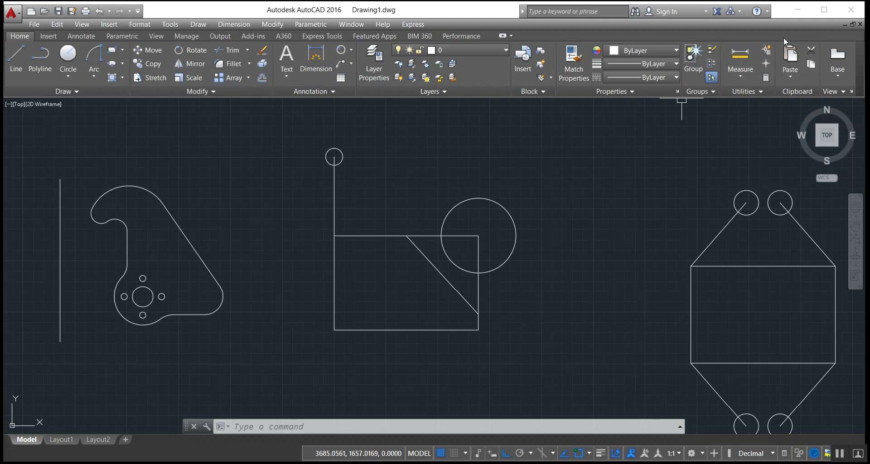
left_click(793, 14)
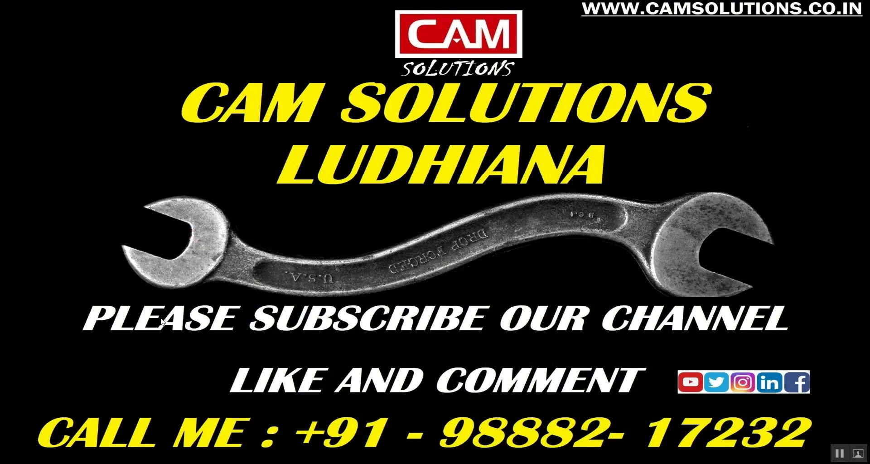